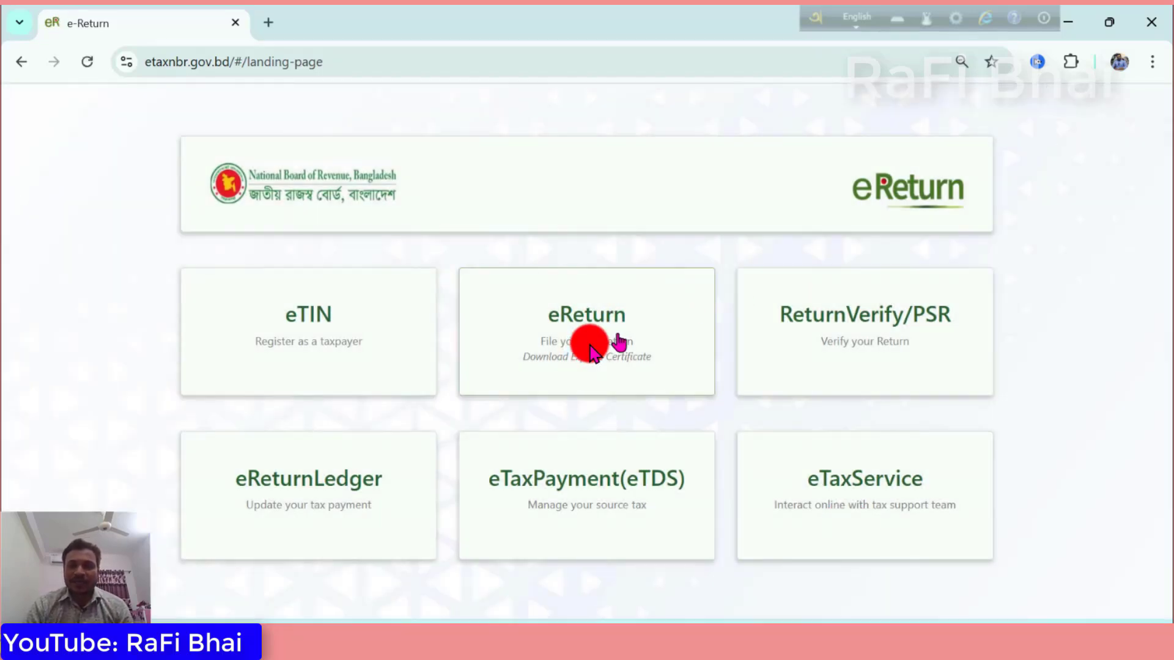
Start eReturn registration as a not-yet-registered taxpayer and fill in the mobile number and the captcha code.
click(618, 337)
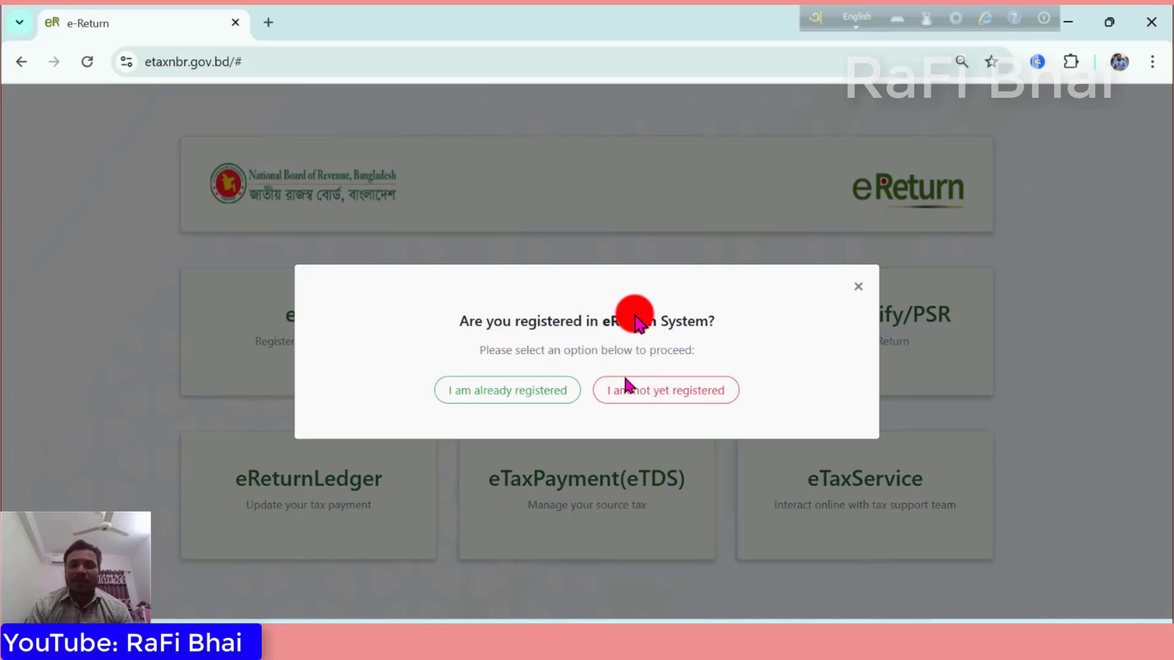
click(662, 394)
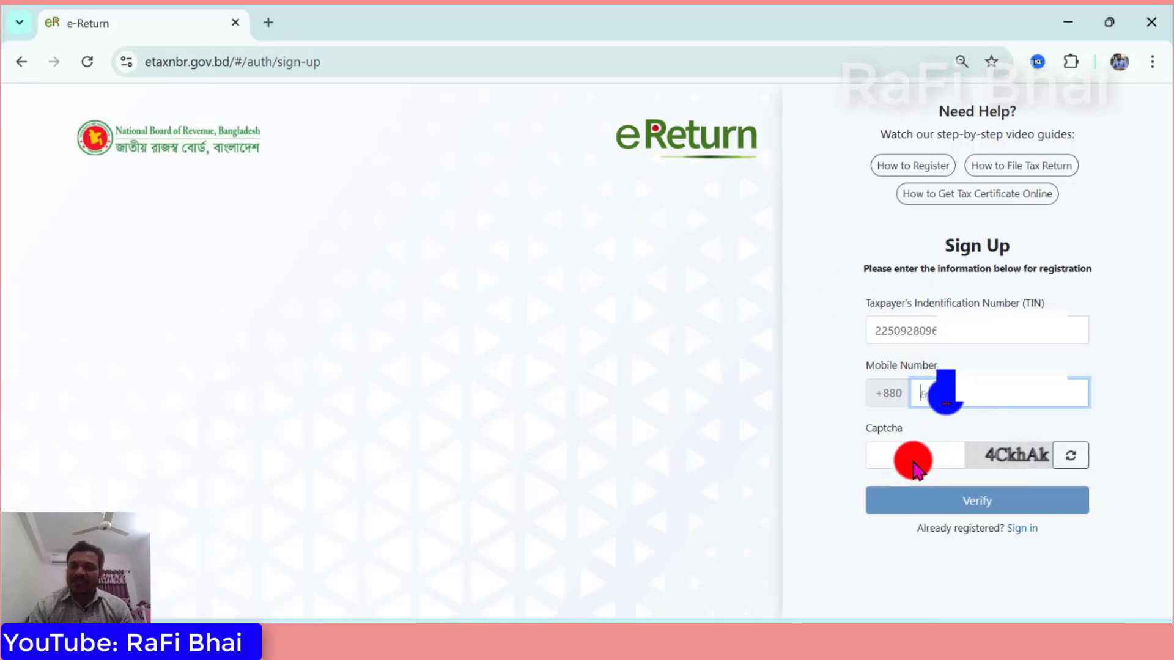
text(1)
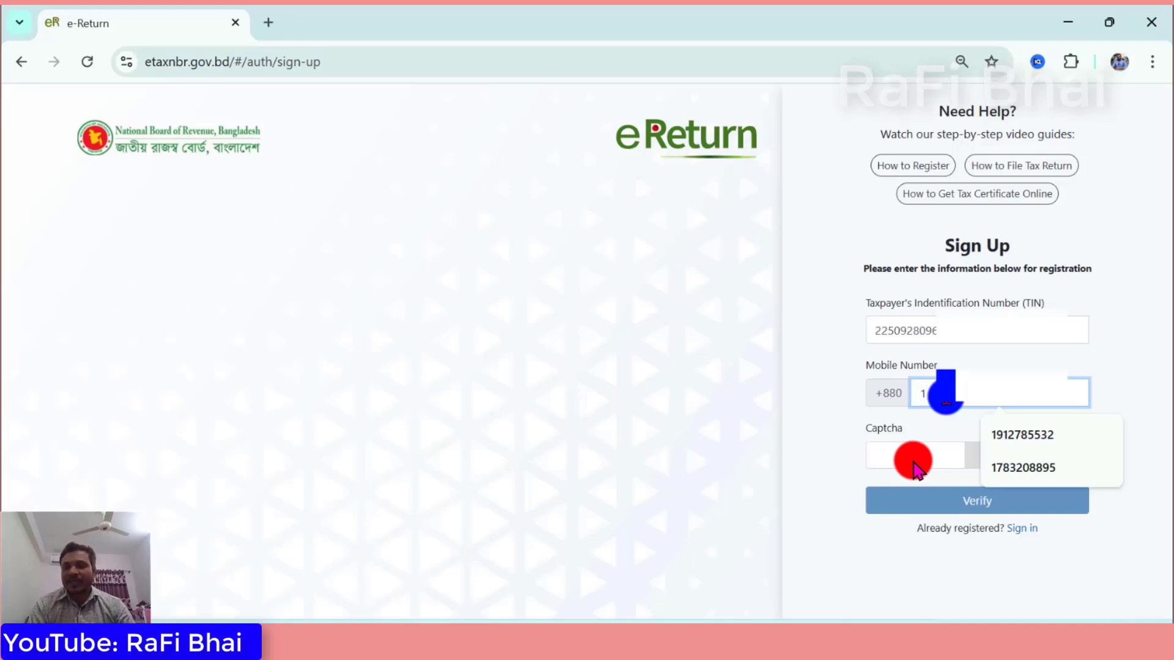
text(72)
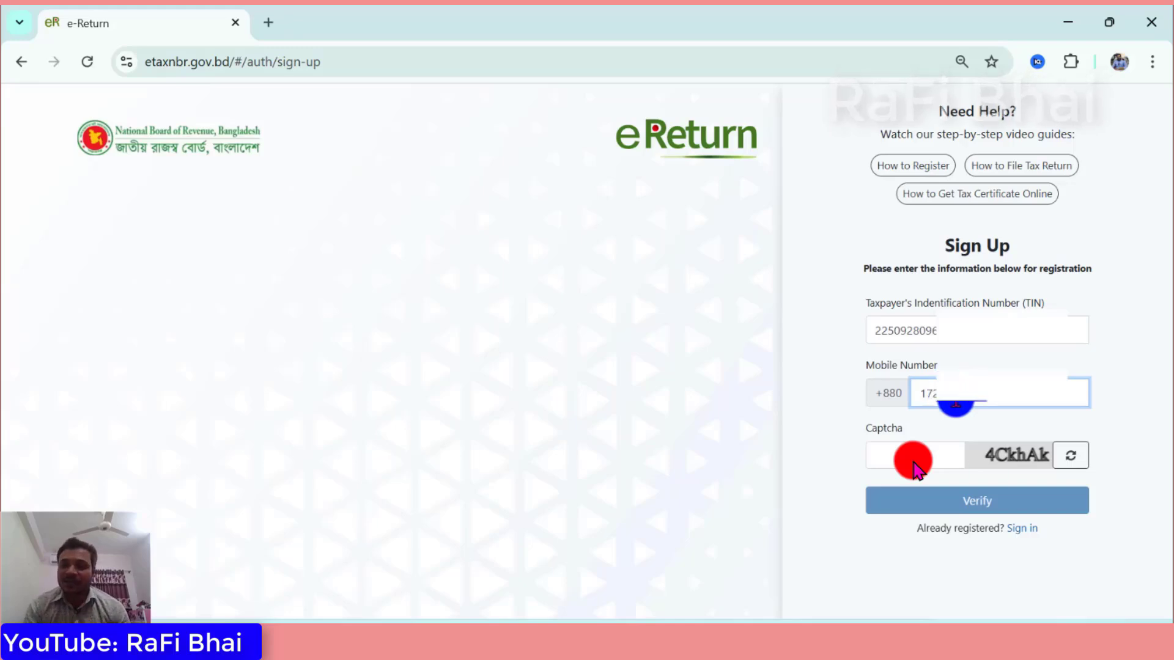
click(915, 460)
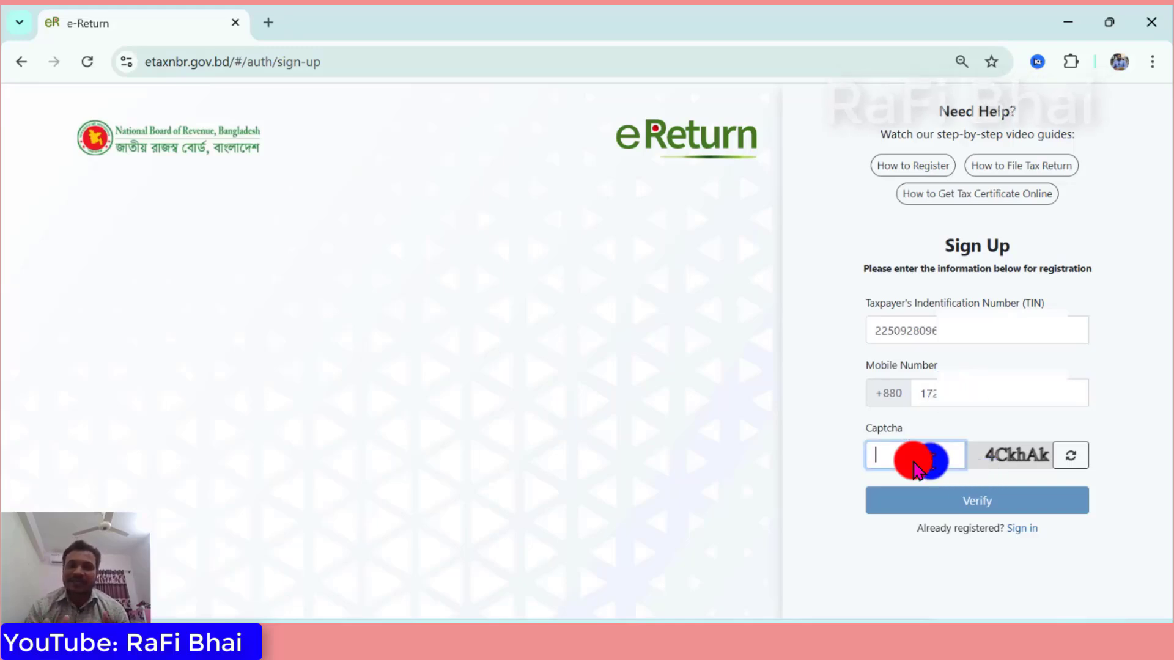
text(4)
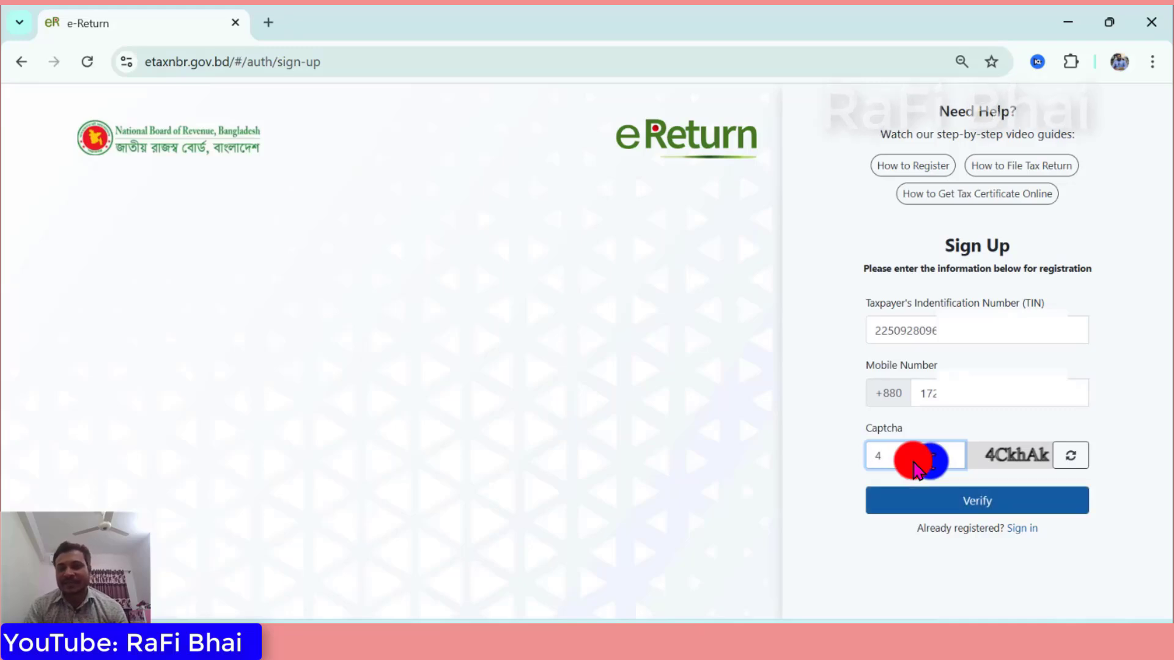
text(Ck)
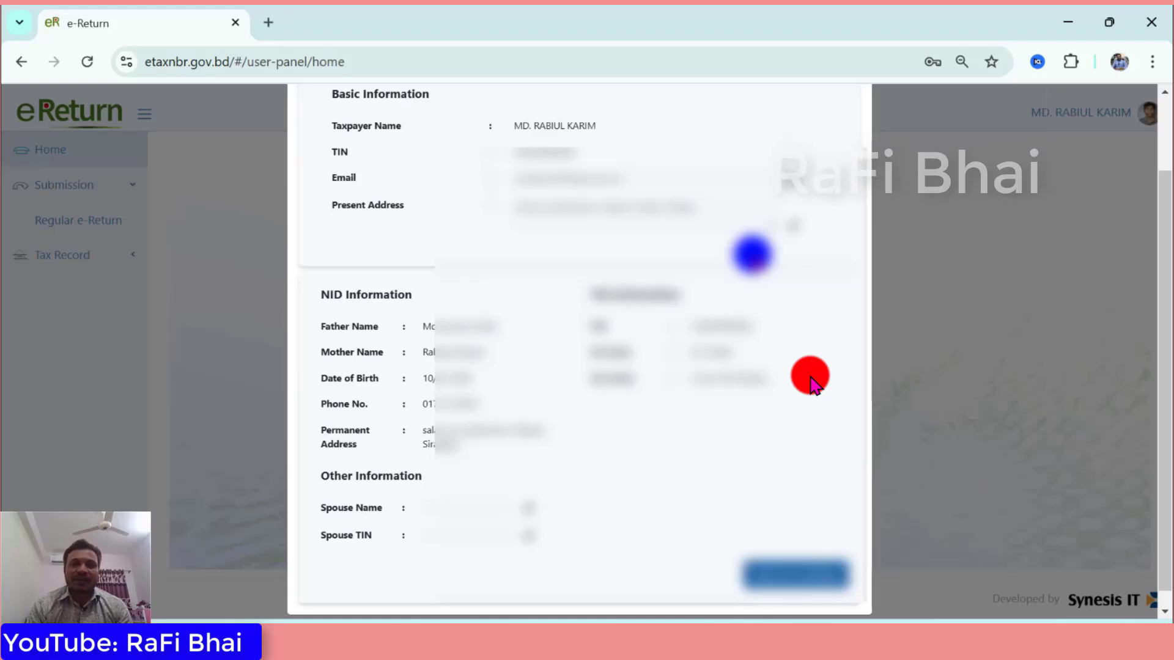
Accept the taxpayer's profile information and open the regular e-Return submission.
click(796, 573)
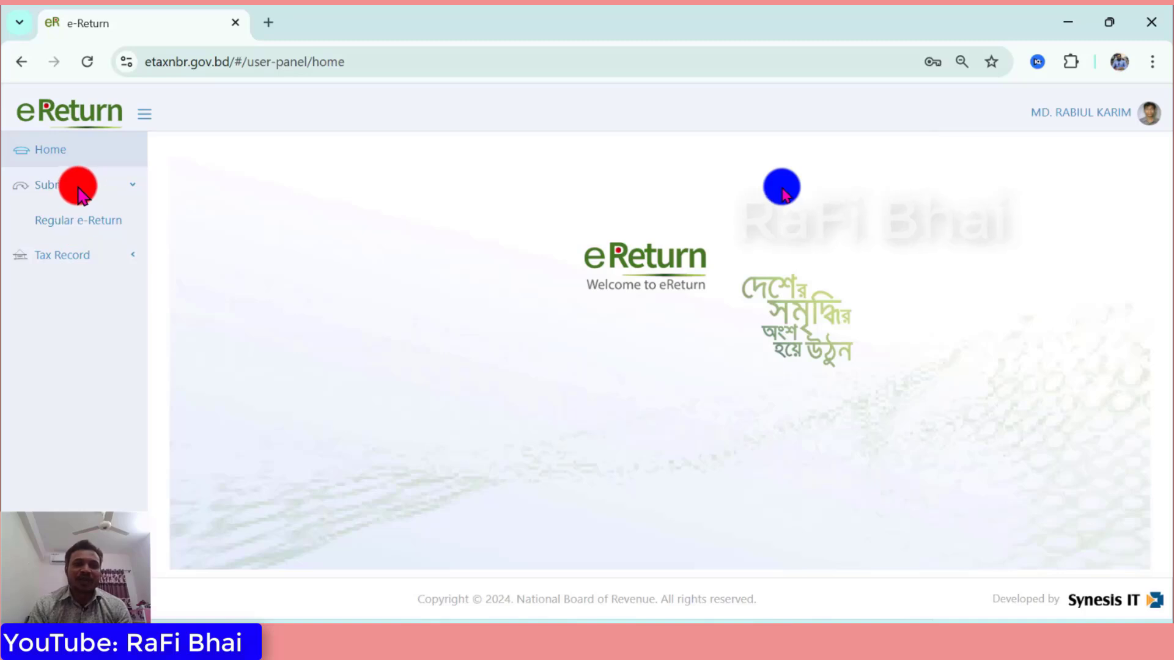
click(107, 226)
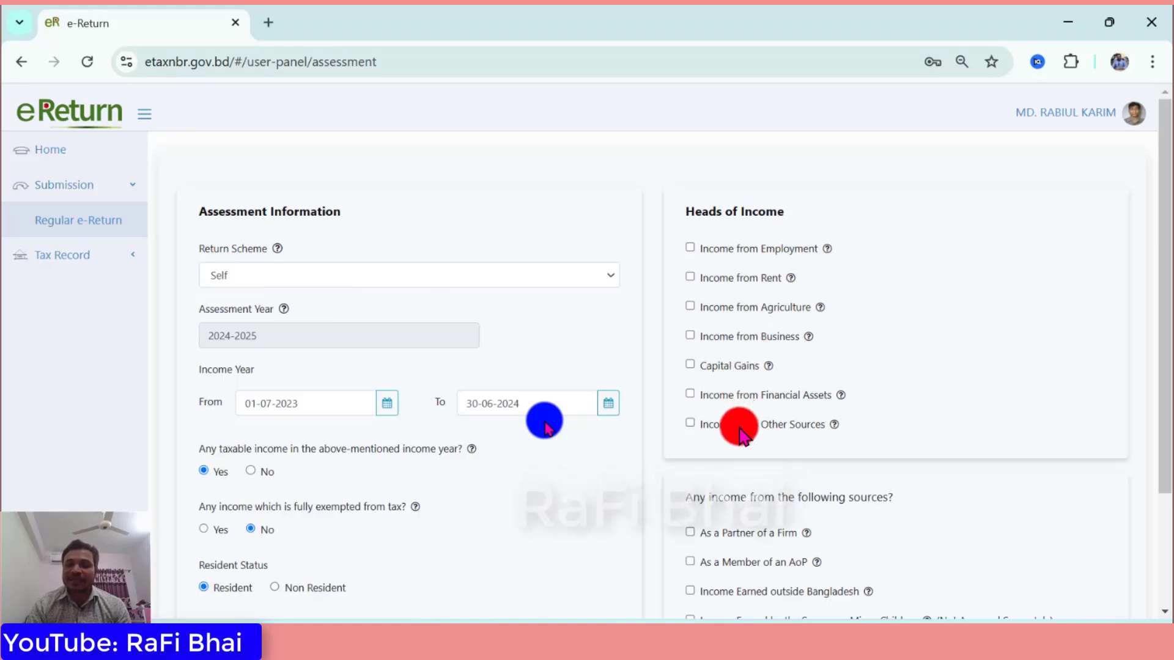
Keep the return scheme as Self, mark Income from Employment as the head of income, and save the assessment information.
click(379, 276)
click(379, 283)
scroll(336, 336, down, 2)
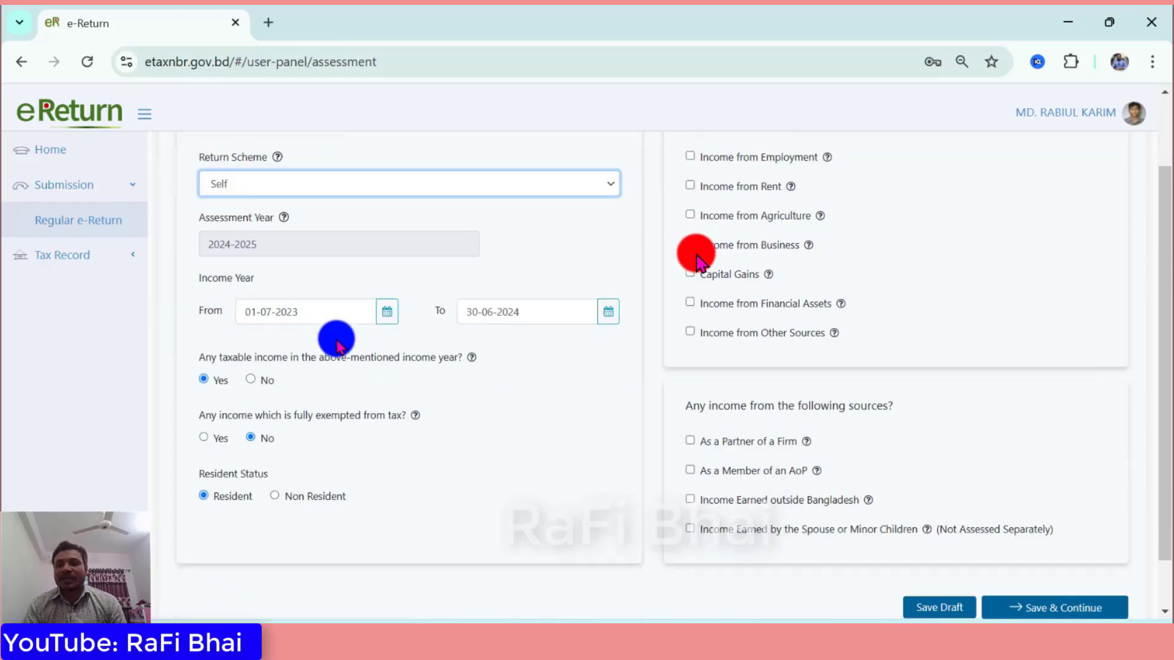
scroll(281, 359, up, 2)
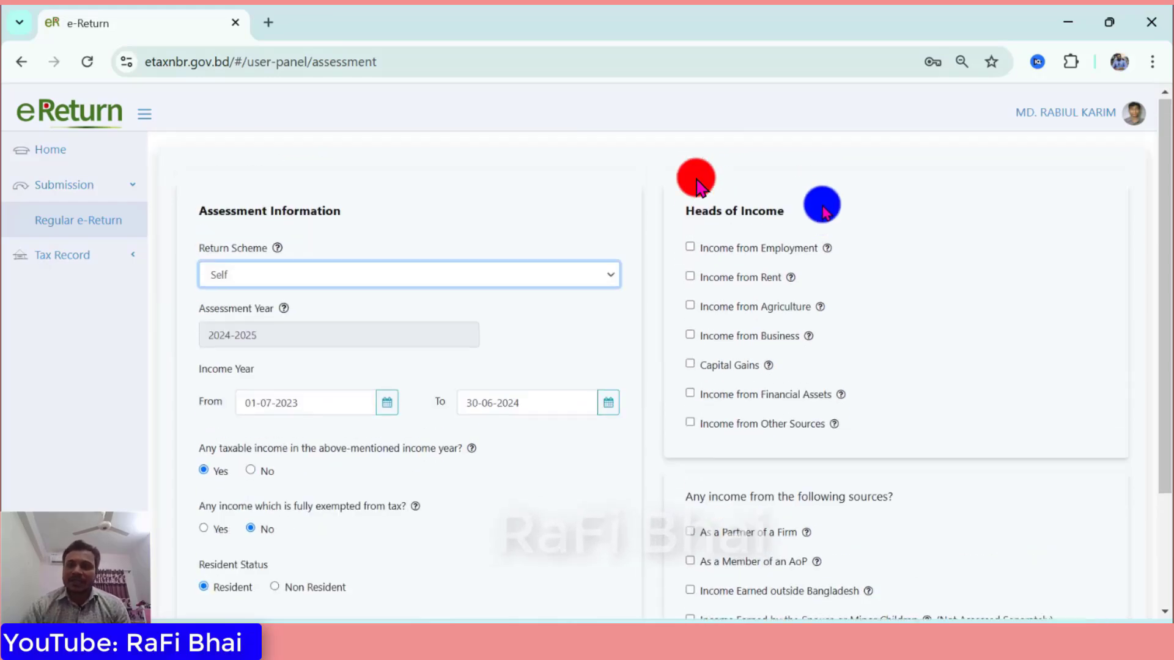
click(732, 253)
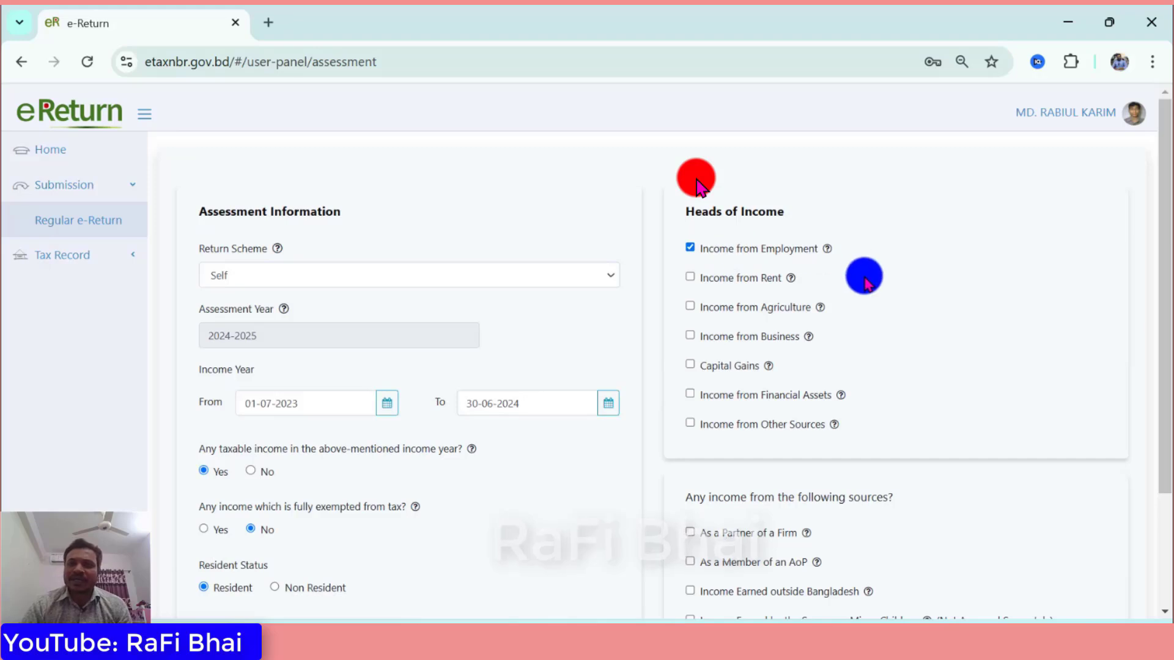
scroll(865, 273, down, 2)
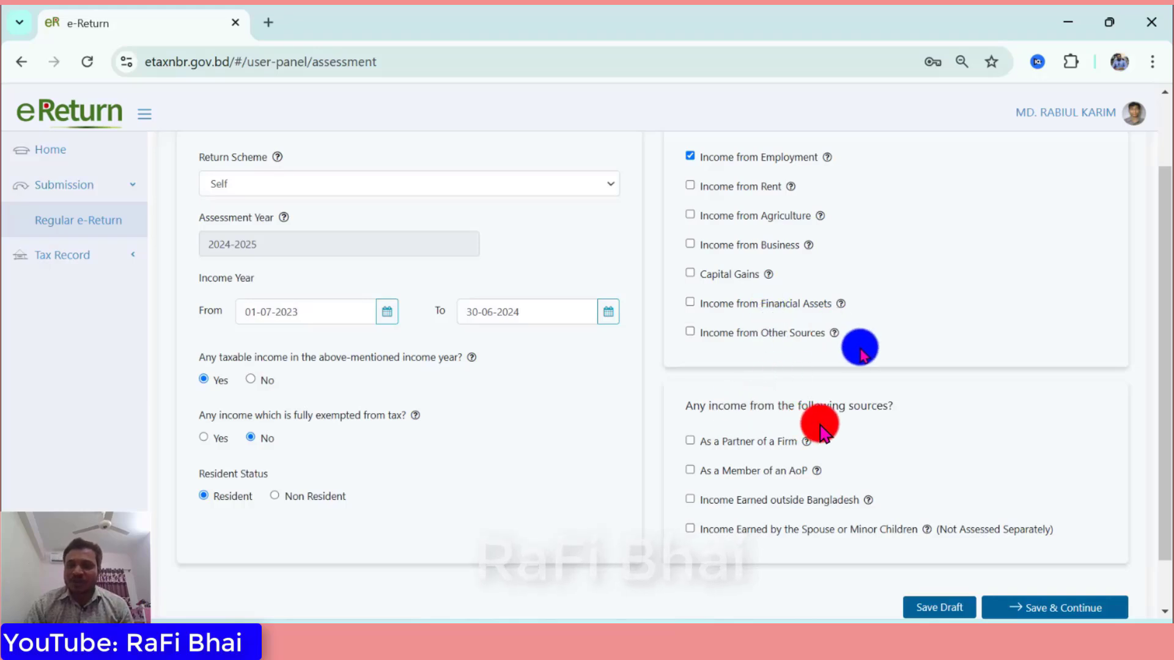
scroll(915, 437, down, 1)
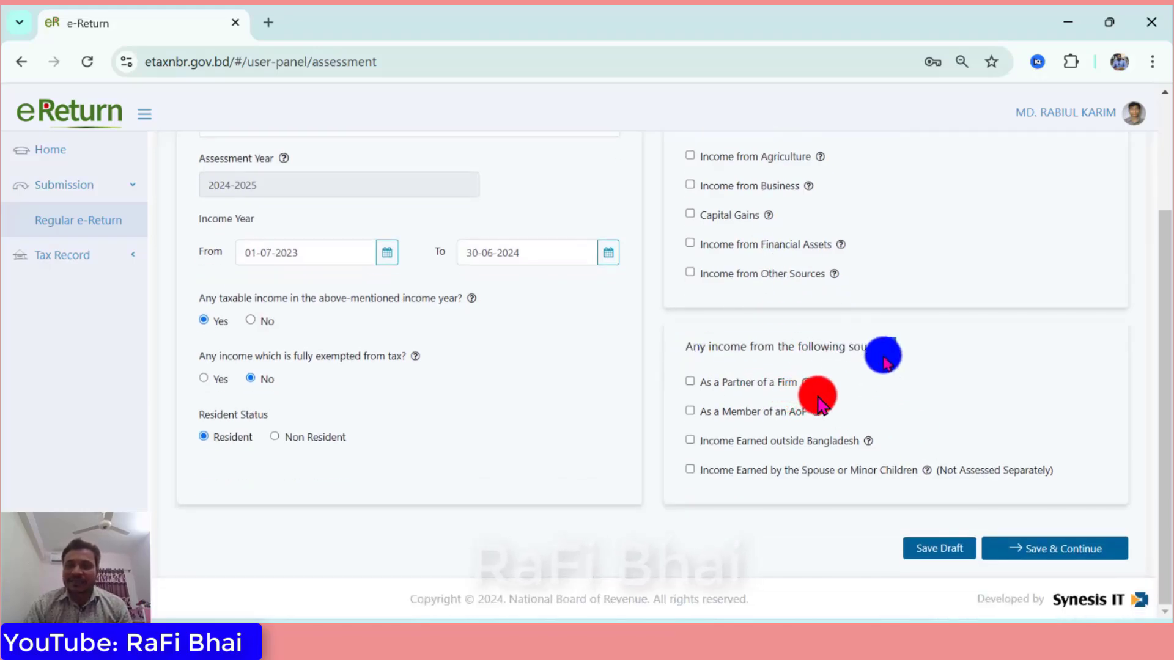
triple_click(788, 384)
click(1066, 549)
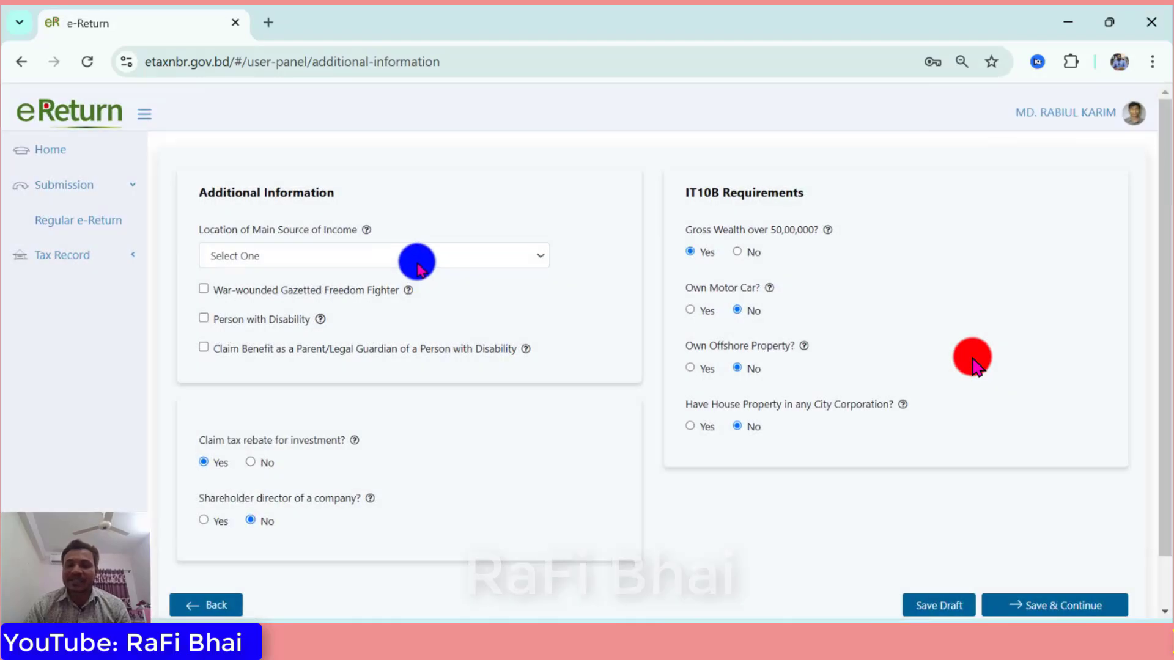
Set the location of the main source of income to Other City Corporation.
click(413, 257)
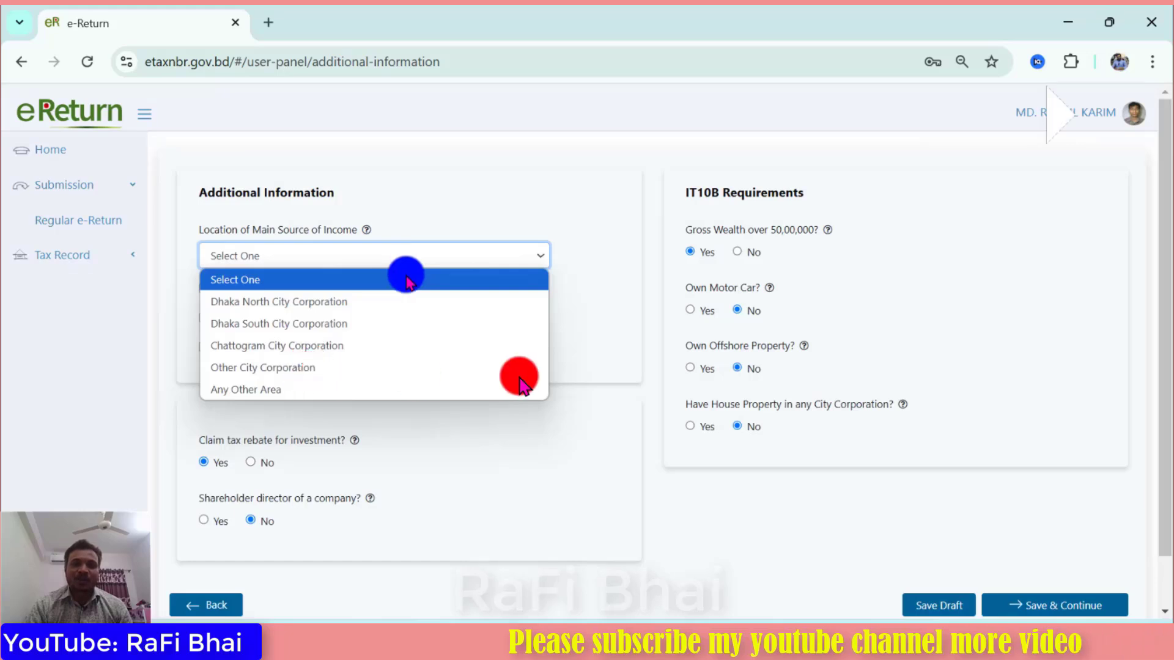
key(Down)
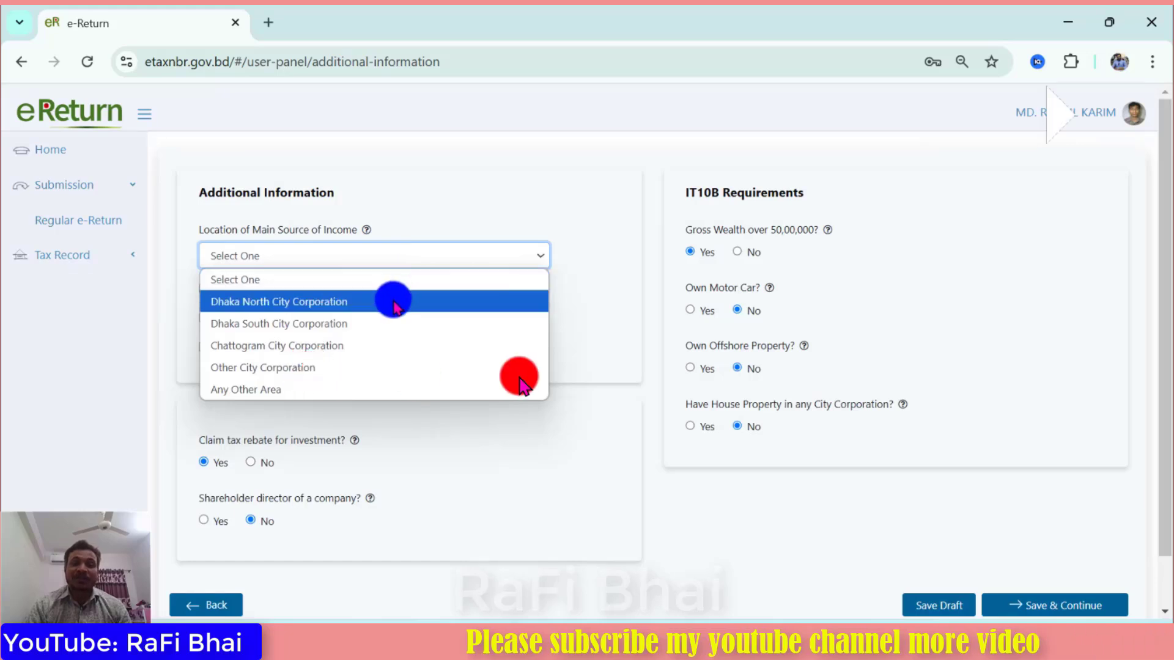
click(355, 371)
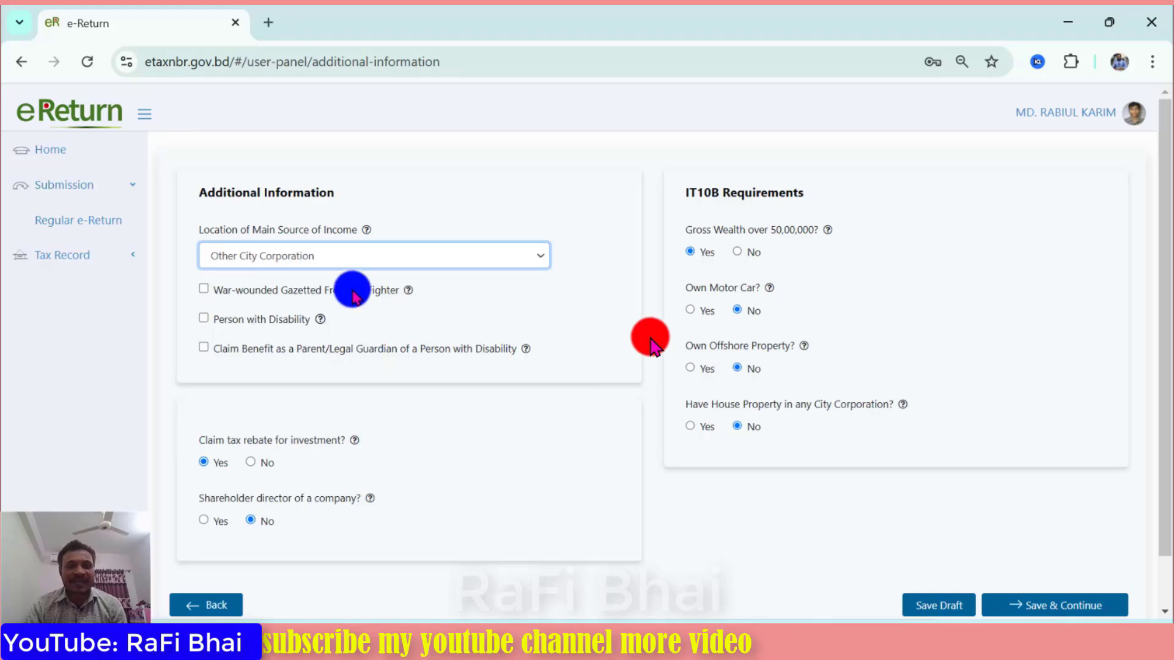
click(333, 264)
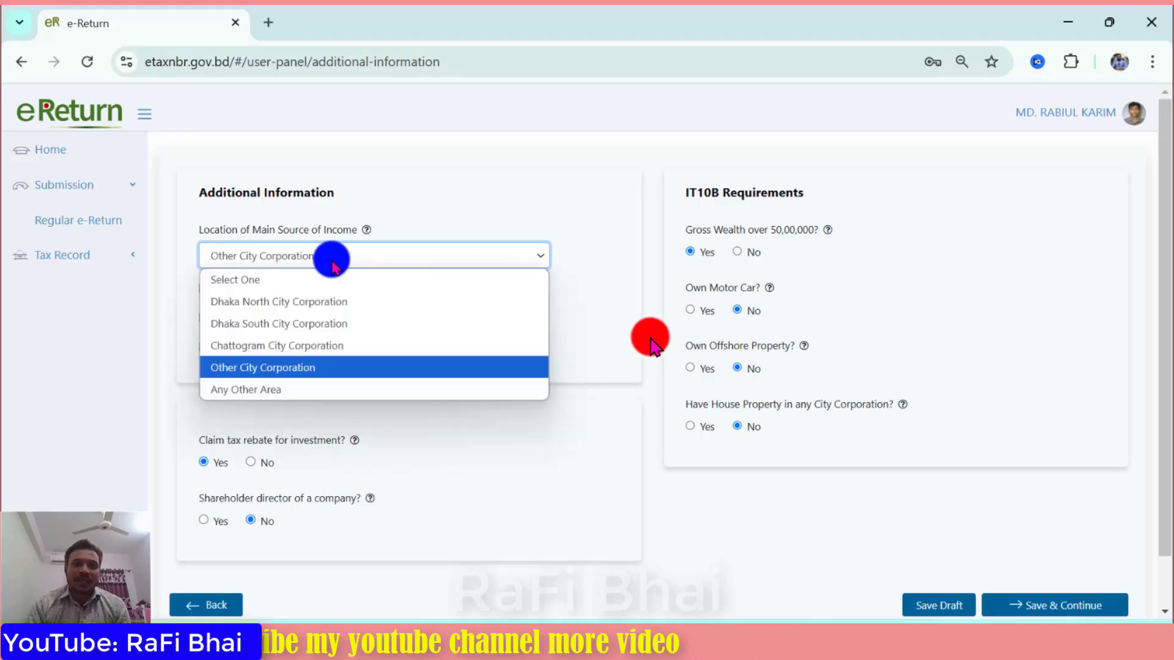
click(302, 368)
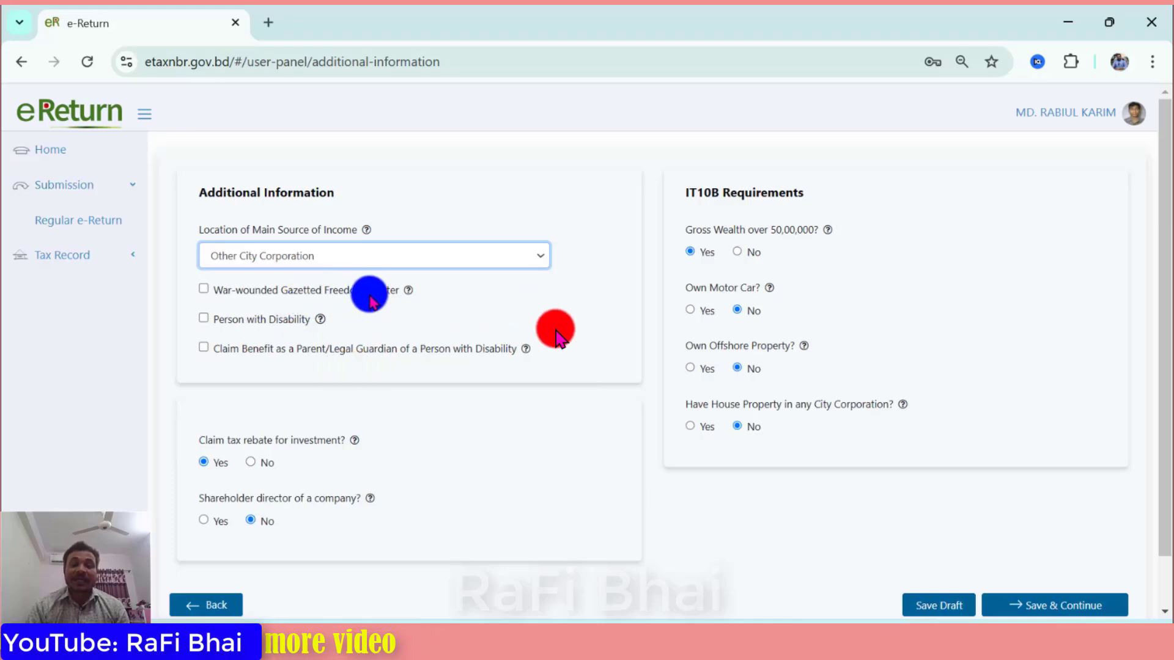
drag(343, 318, 275, 319)
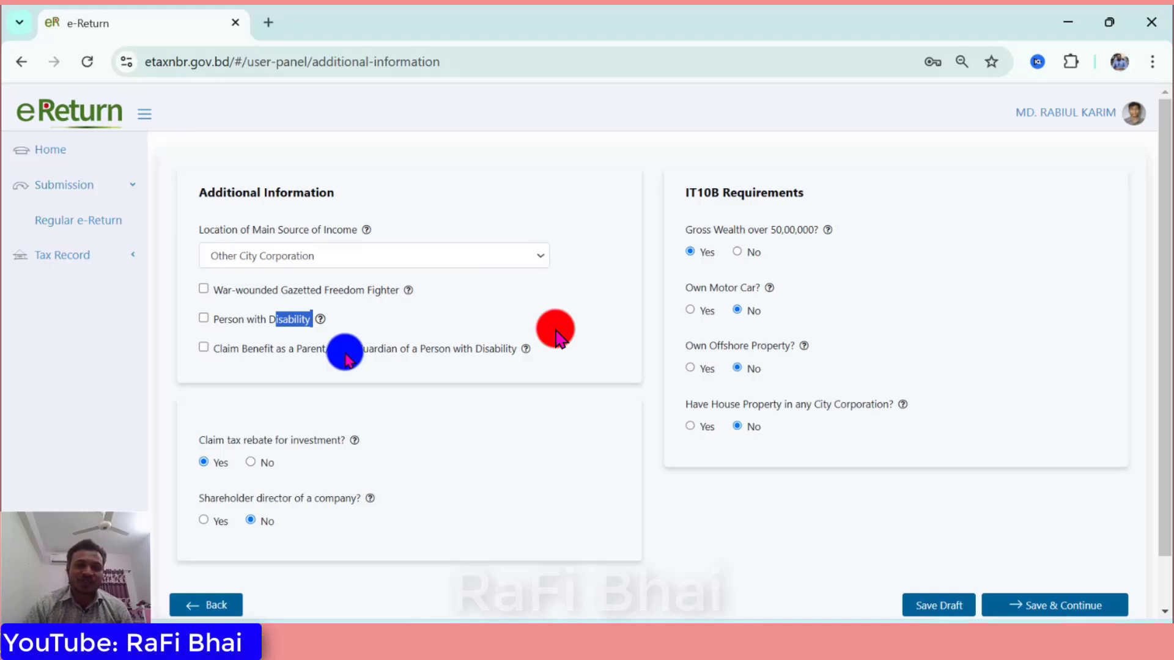
drag(345, 358, 587, 364)
scroll(585, 363, down, 2)
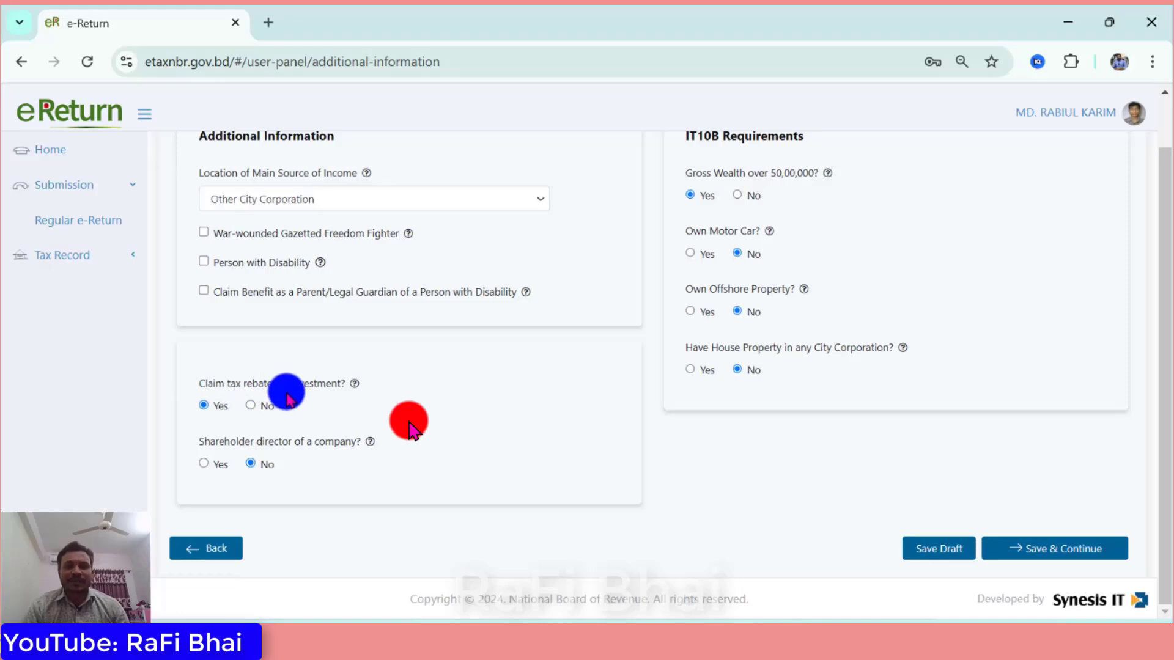
click(252, 407)
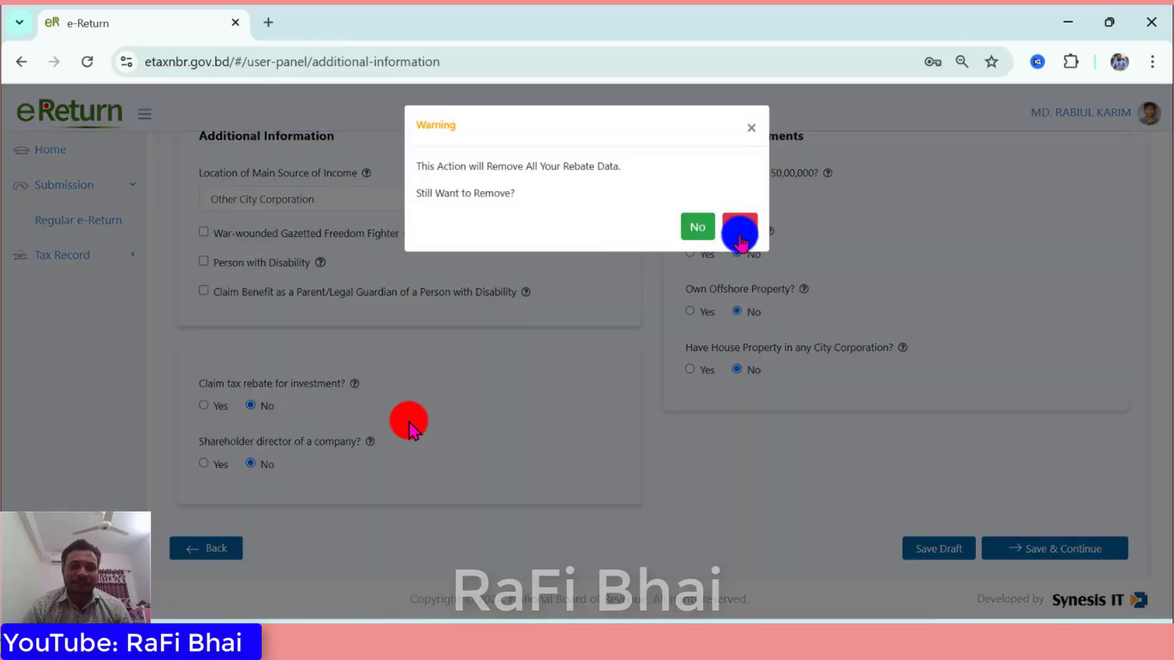
click(697, 227)
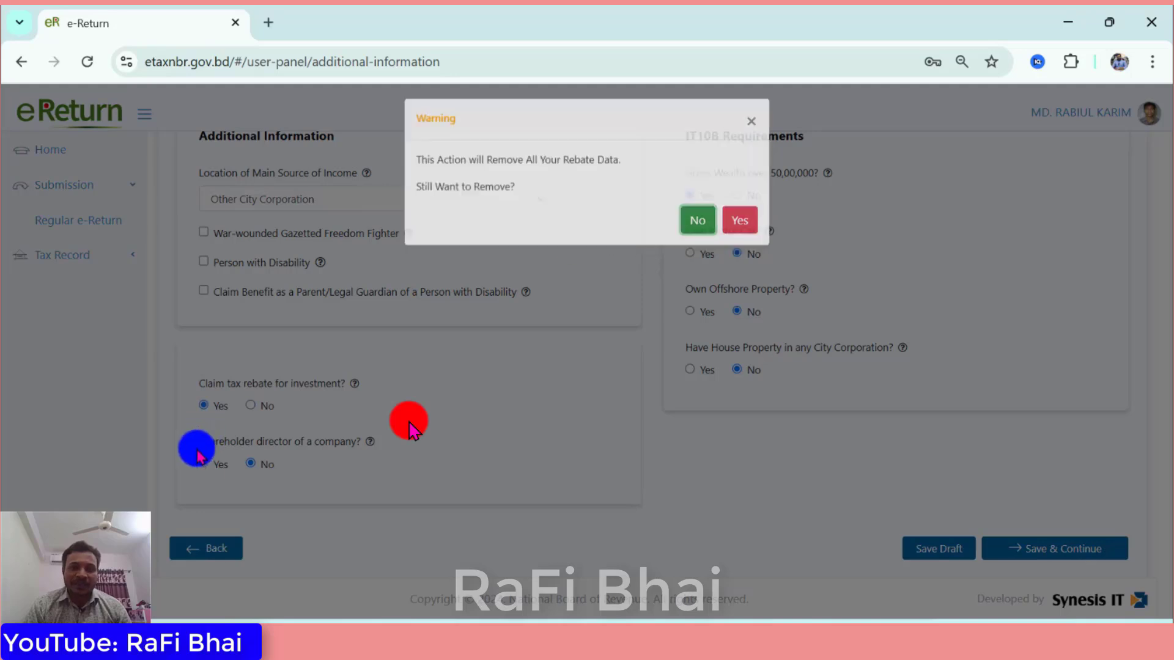
Answer No to gross wealth over 50,00,000 in the IT10B requirements, then save and continue to the employment income details.
scroll(812, 357, up, 1)
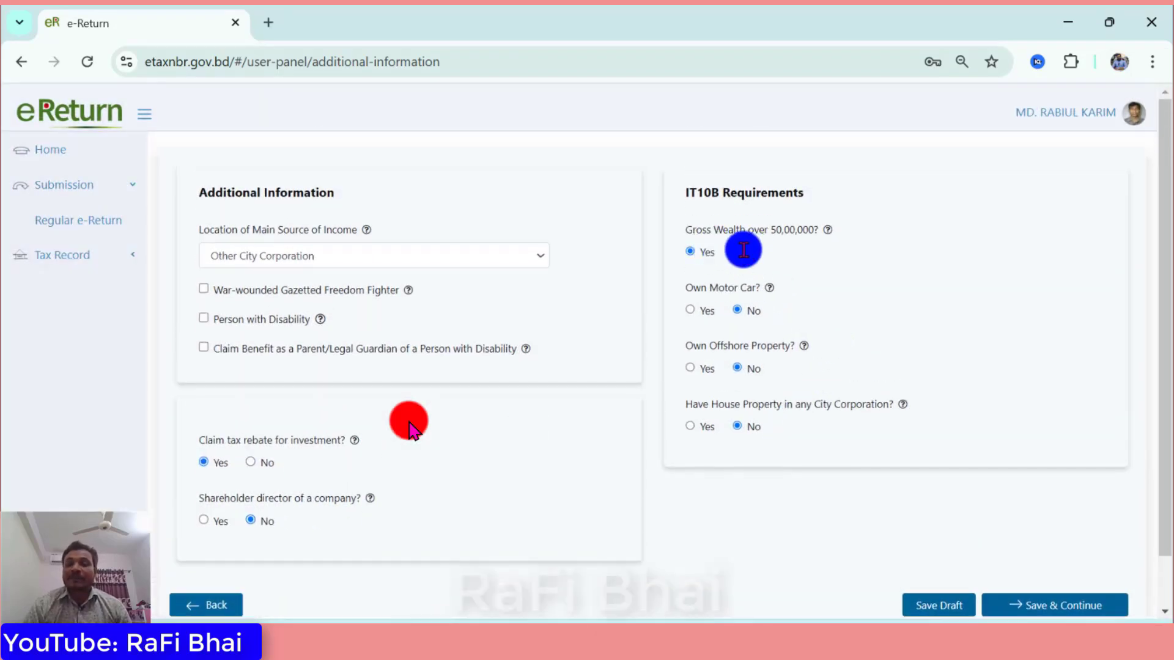
click(736, 252)
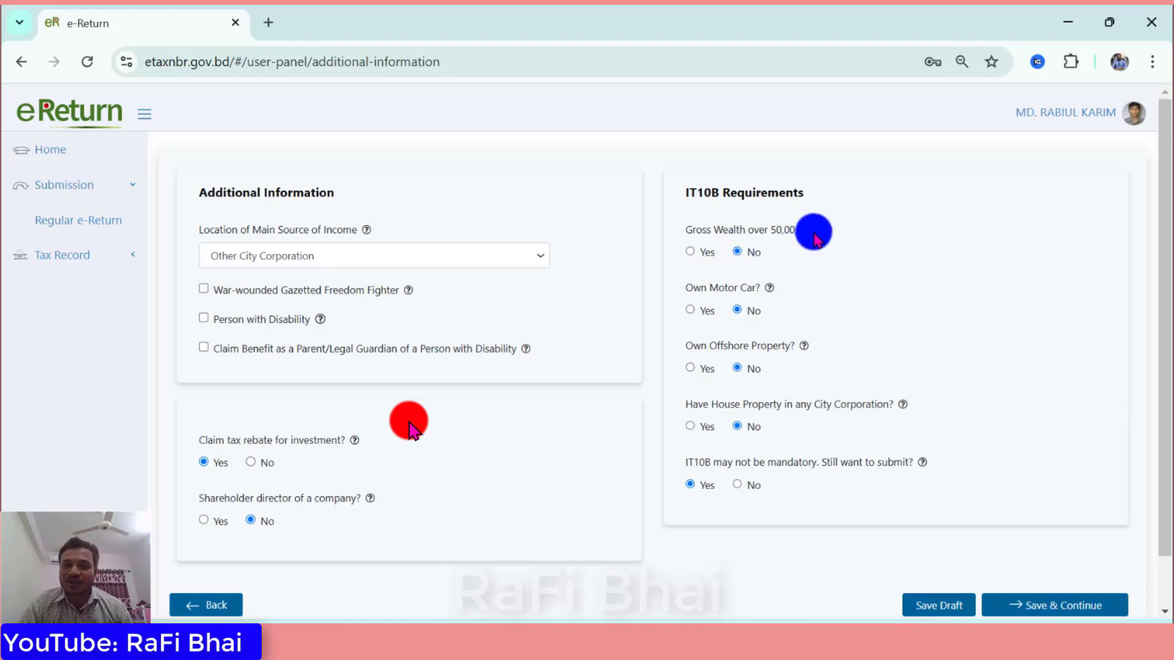
drag(818, 238, 777, 241)
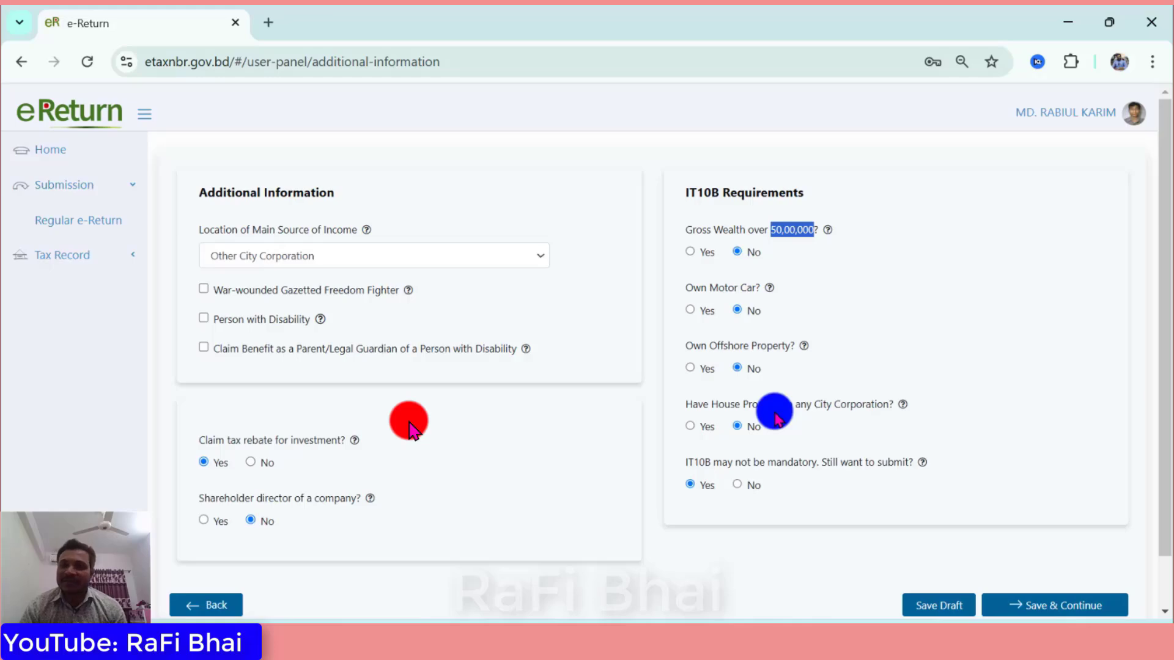
scroll(838, 424, down, 1)
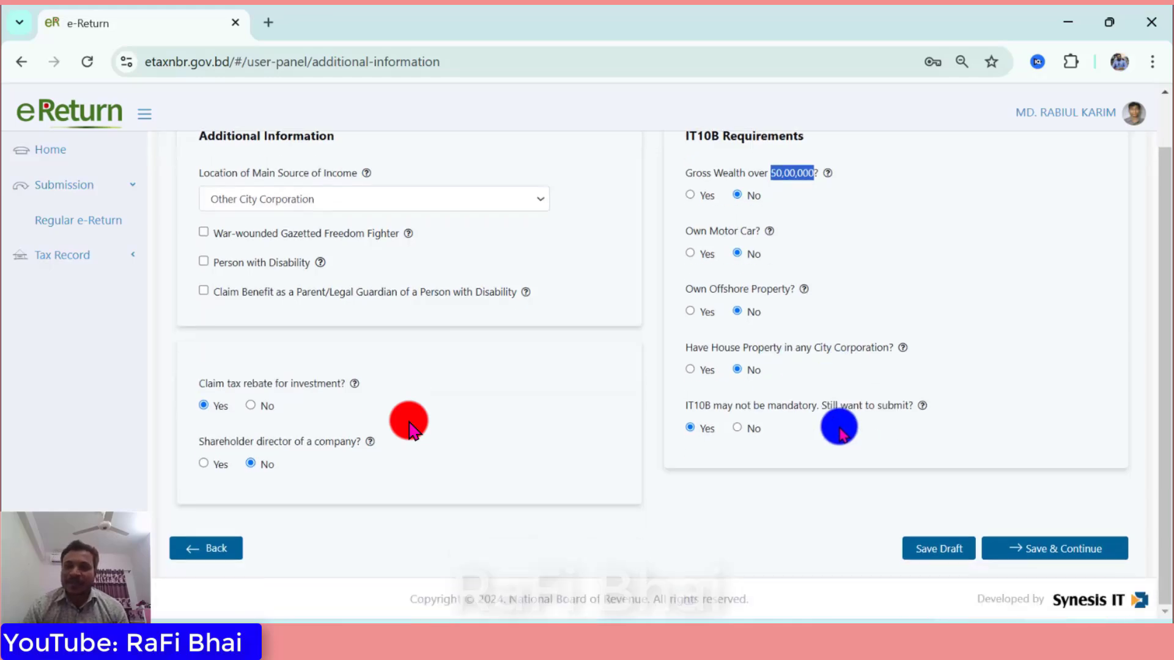
click(1076, 553)
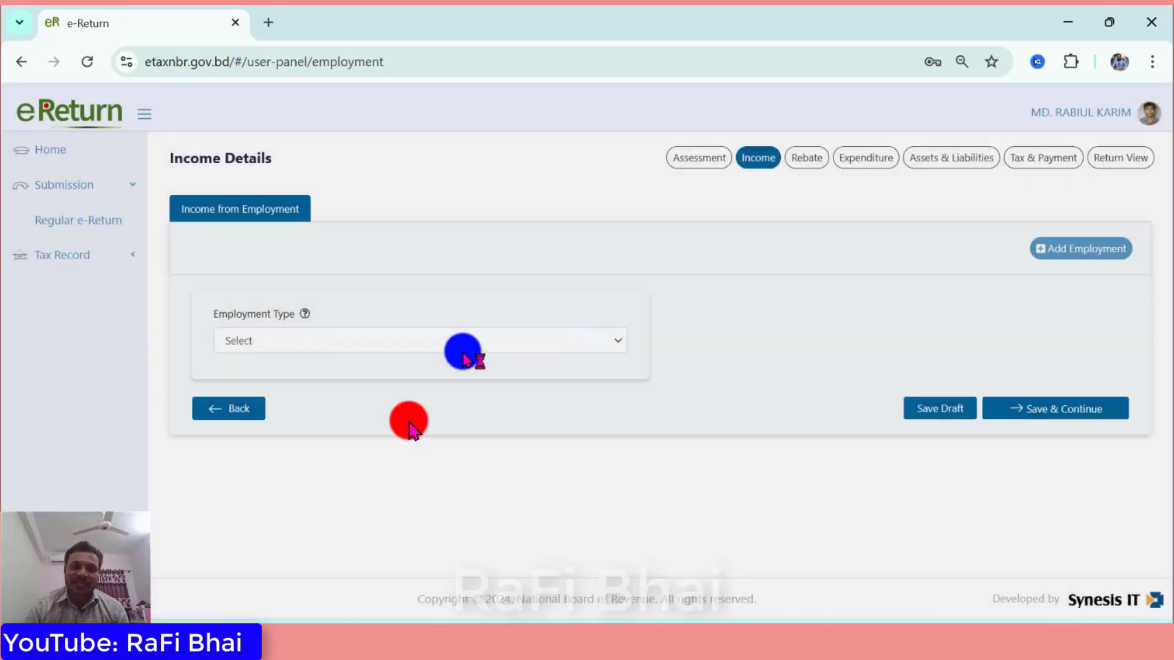
click(462, 350)
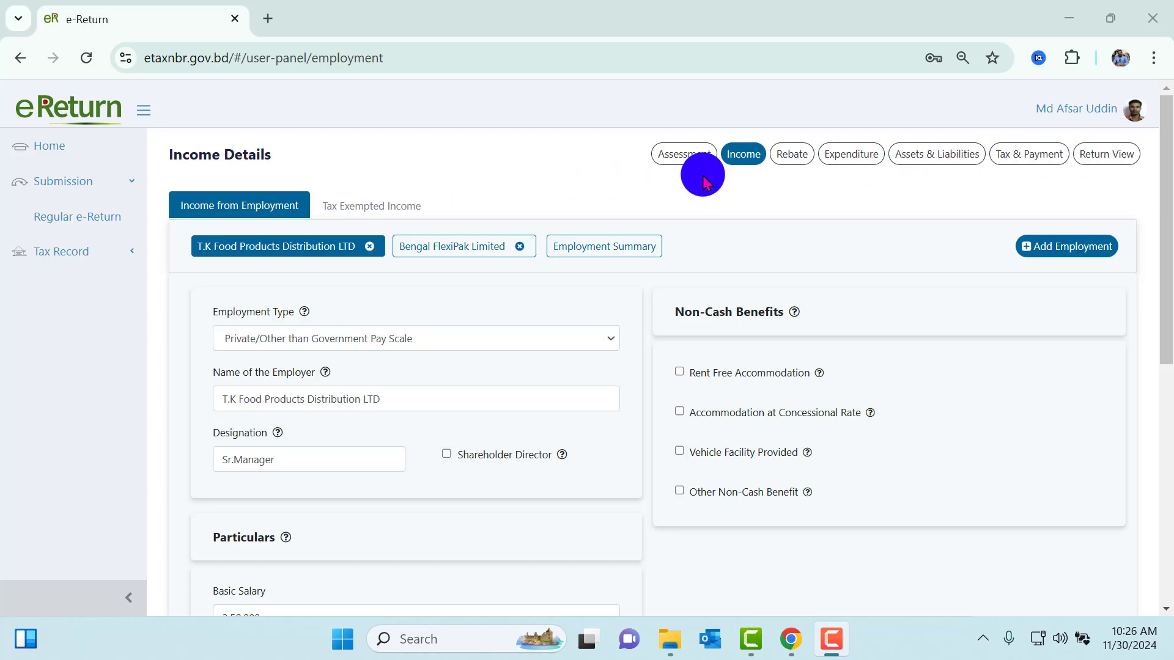
Compare the employment income entries for T.K Food Products Distribution LTD and Bengal FlexiPak Limited.
click(444, 249)
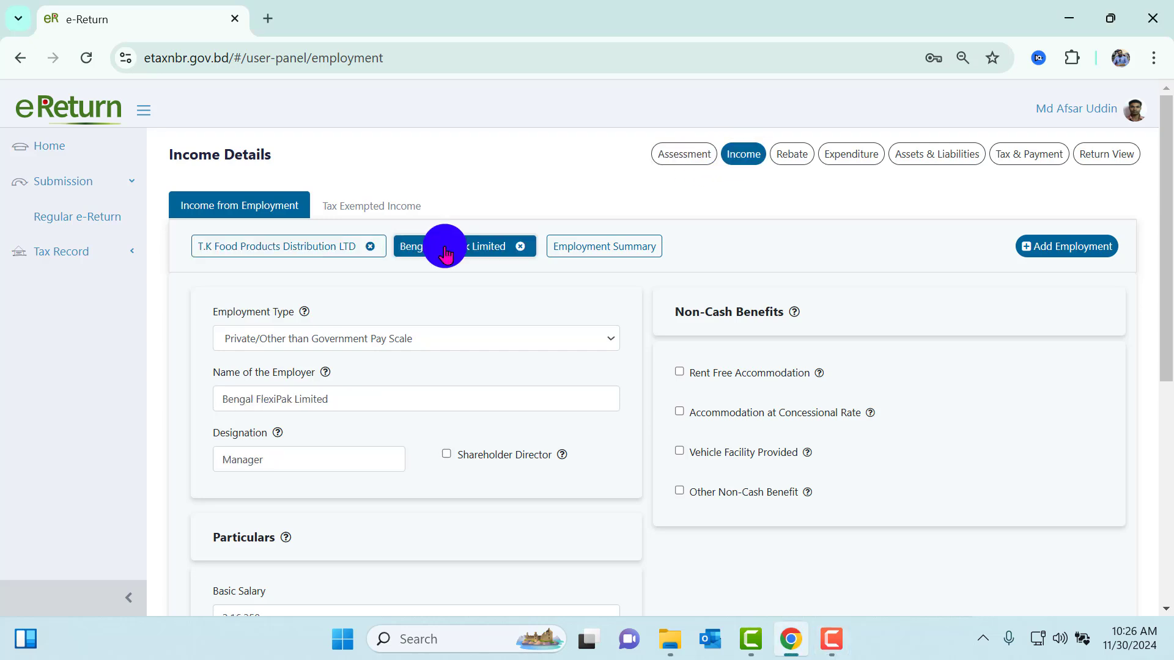
click(309, 246)
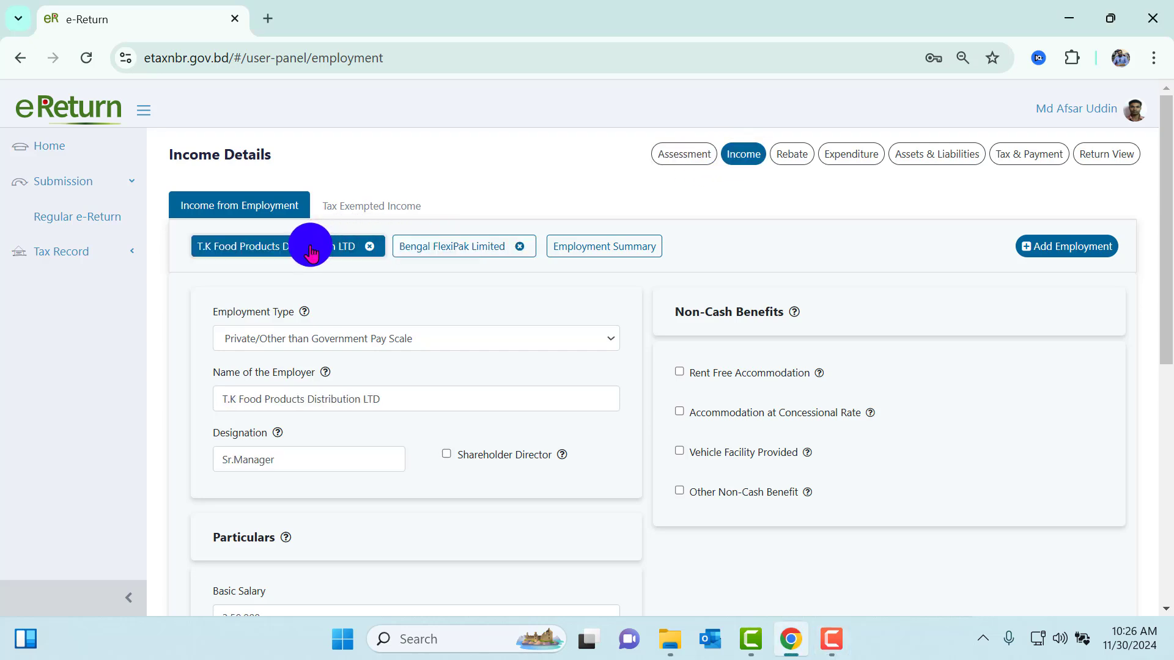
click(429, 250)
click(317, 248)
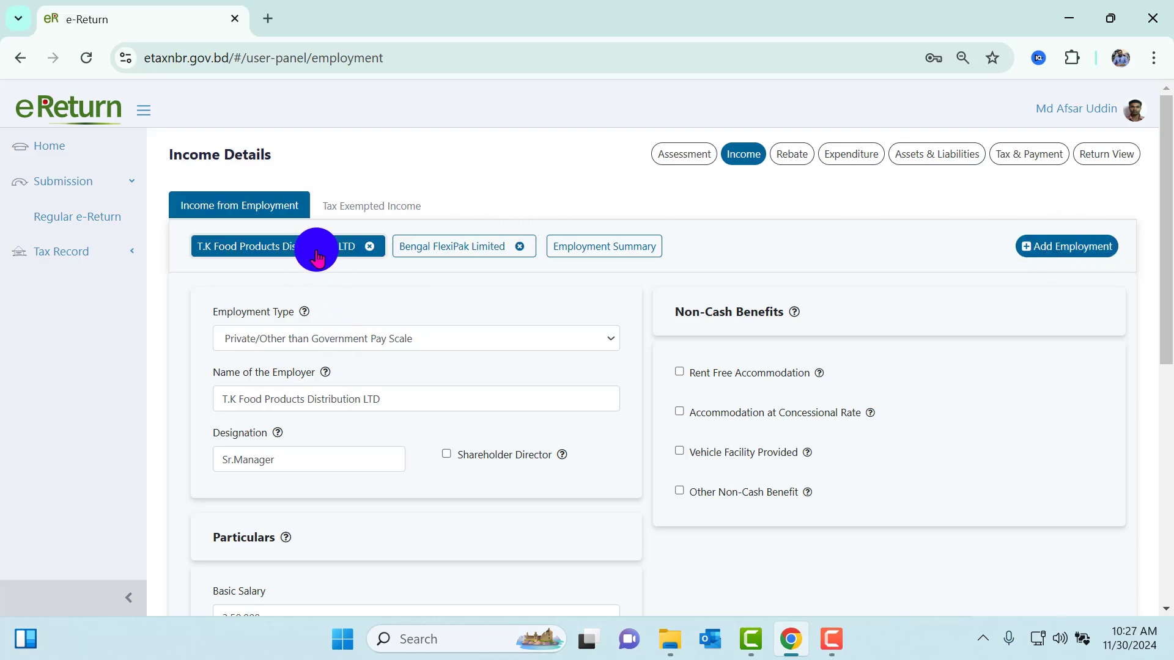
scroll(349, 340, down, 6)
scroll(349, 346, up, 6)
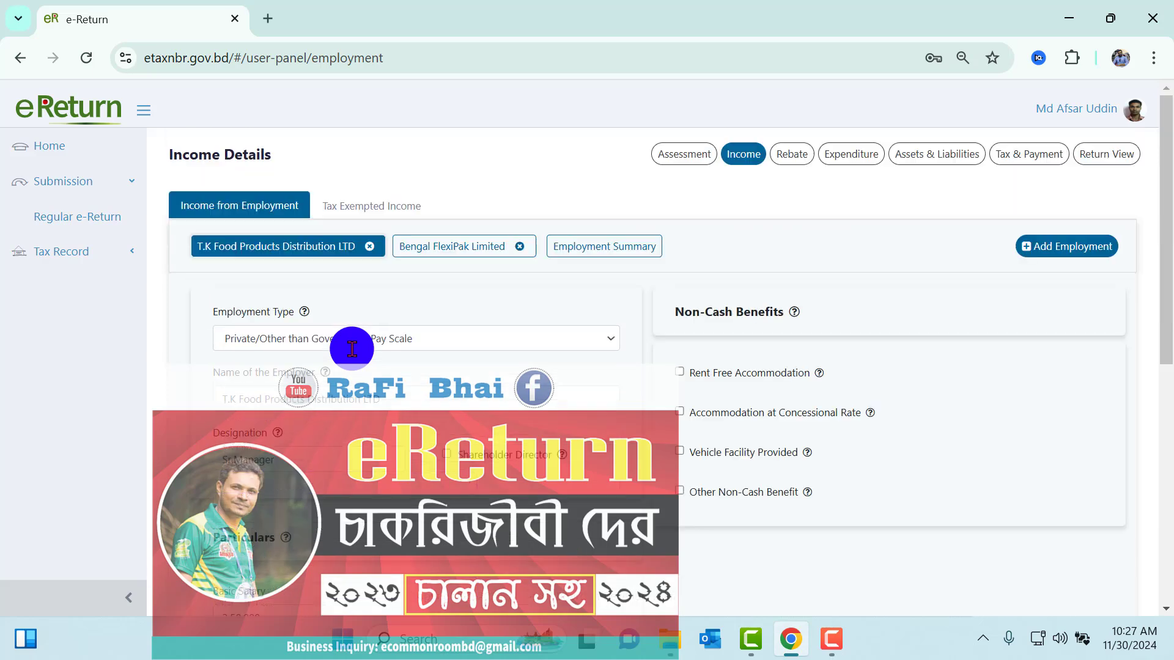
click(440, 245)
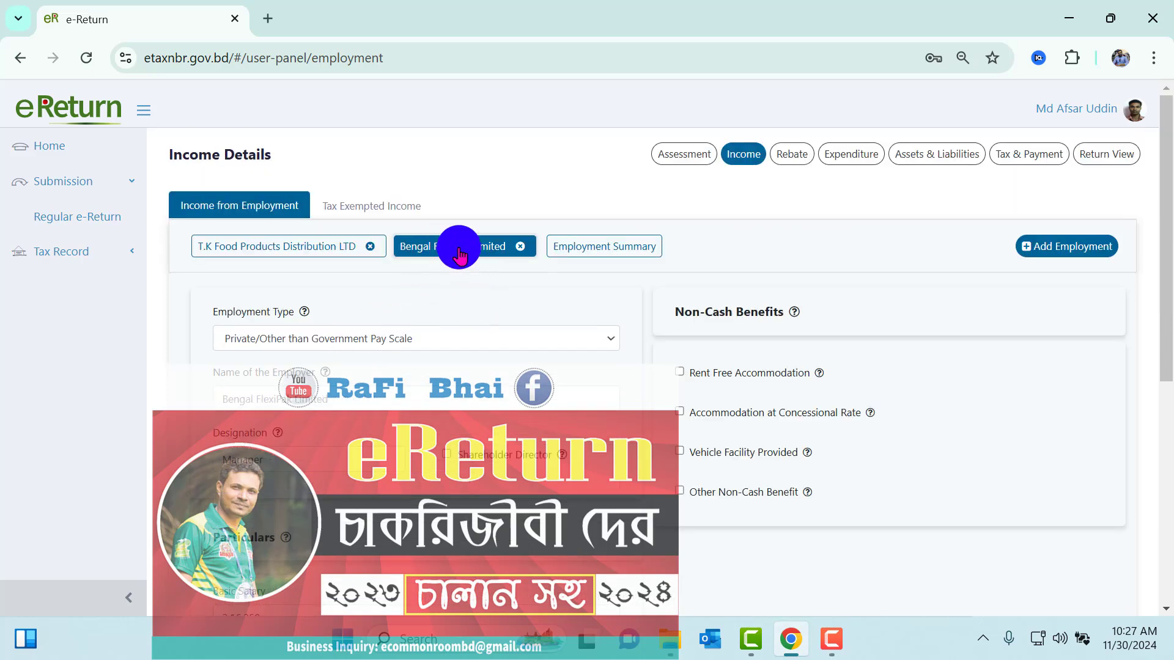
Review the salary particulars of the Bengal FlexiPak Limited employment, including the house rent and medical allowances.
scroll(471, 406, down, 5)
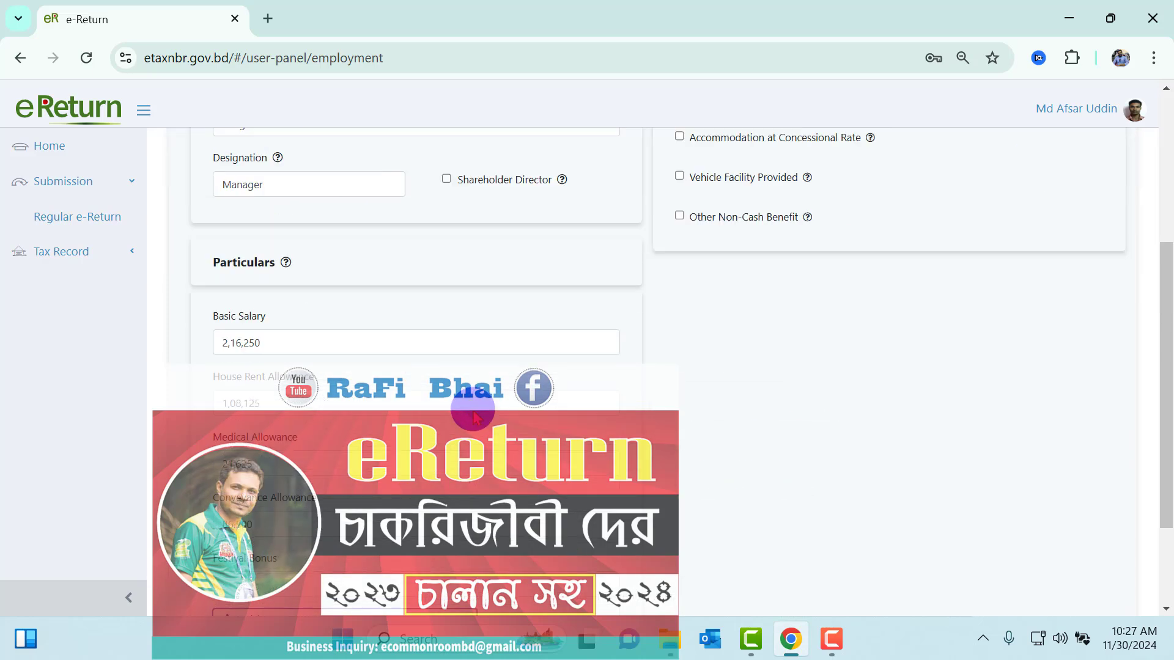
scroll(304, 295, down, 2)
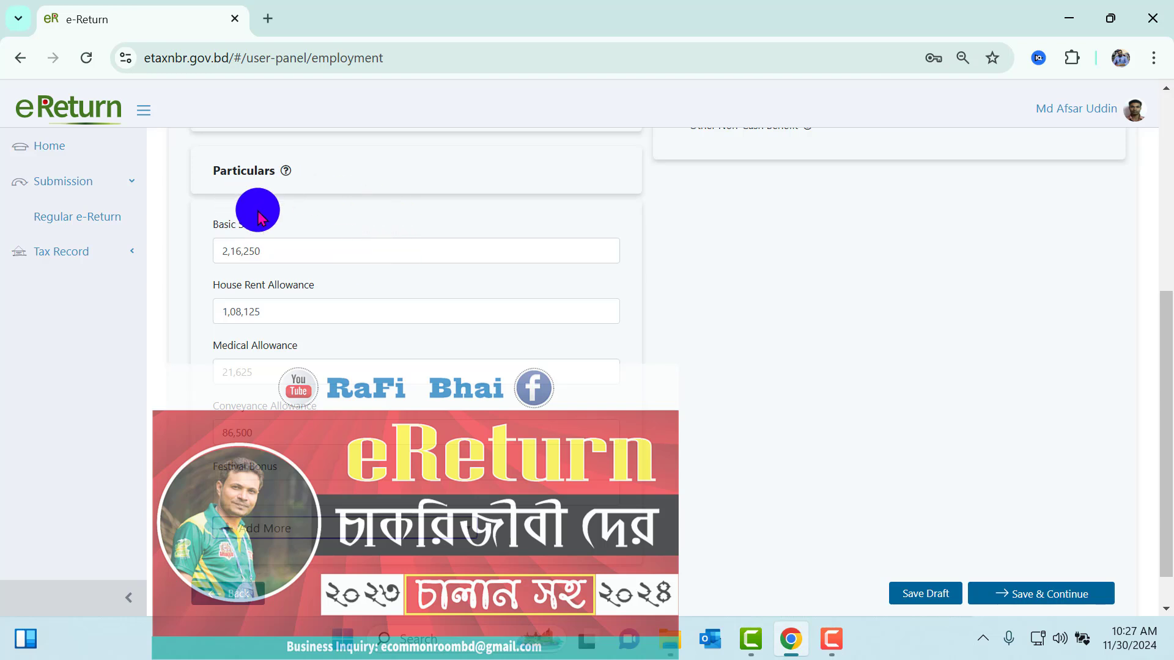
drag(212, 287, 319, 294)
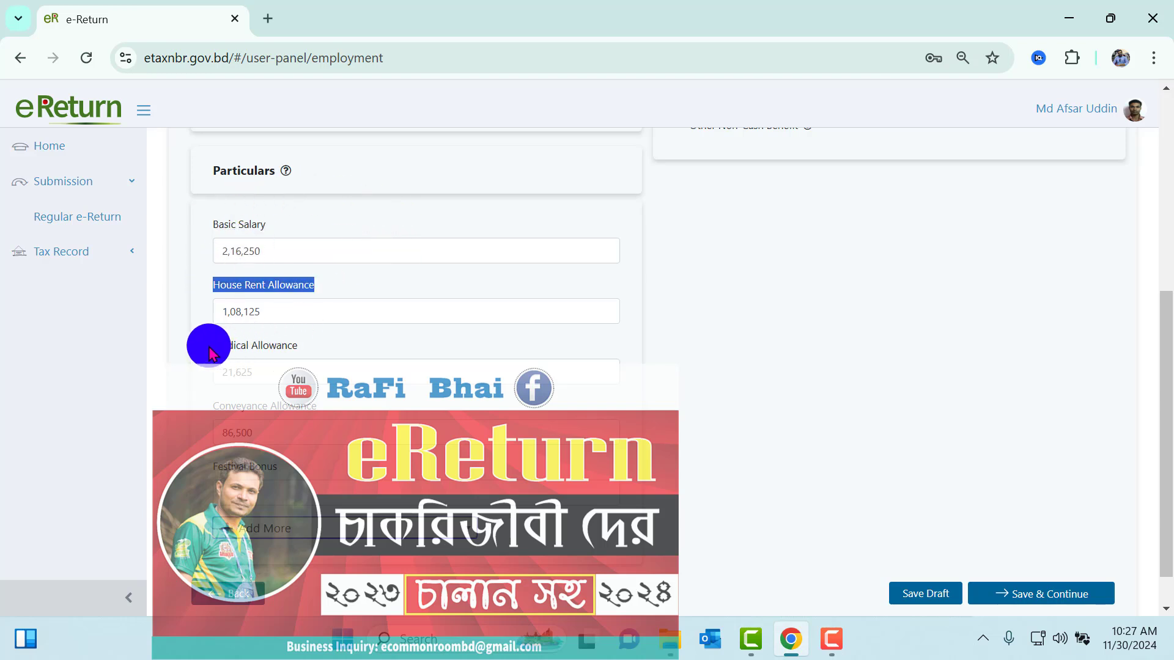
drag(210, 343, 281, 359)
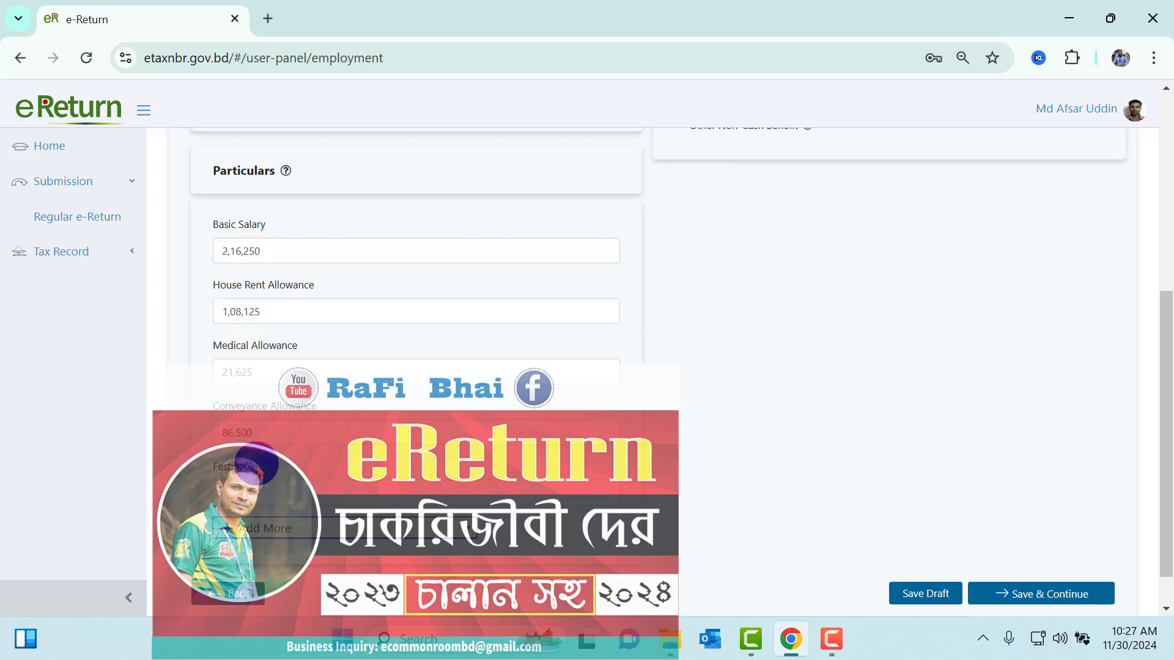
scroll(428, 397, up, 5)
scroll(422, 389, up, 2)
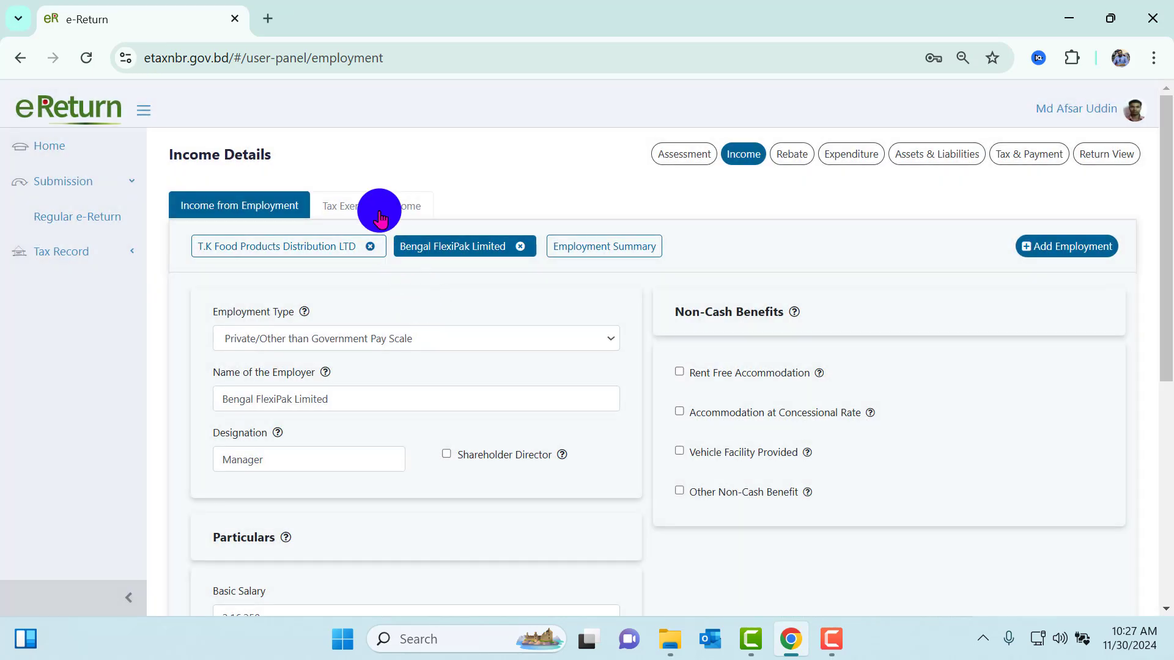
Review the Foreign Remittance entry under tax exempted income, then return to the T.K Food Products Distribution LTD employment entry.
click(379, 208)
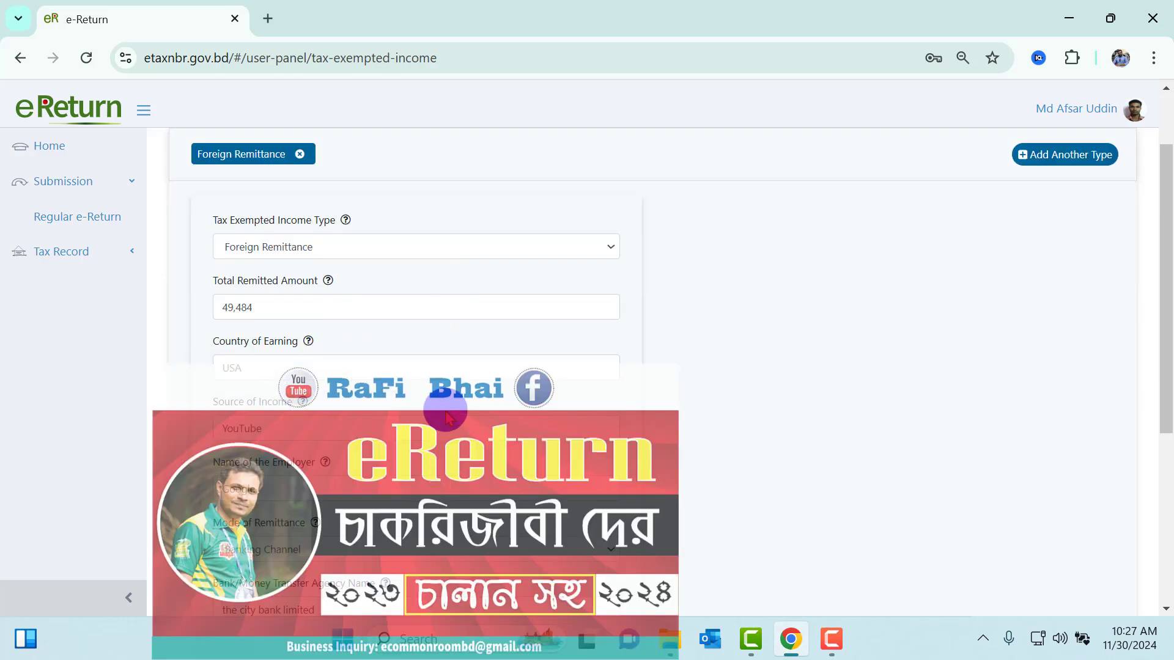
scroll(445, 408, down, 3)
scroll(728, 380, down, 1)
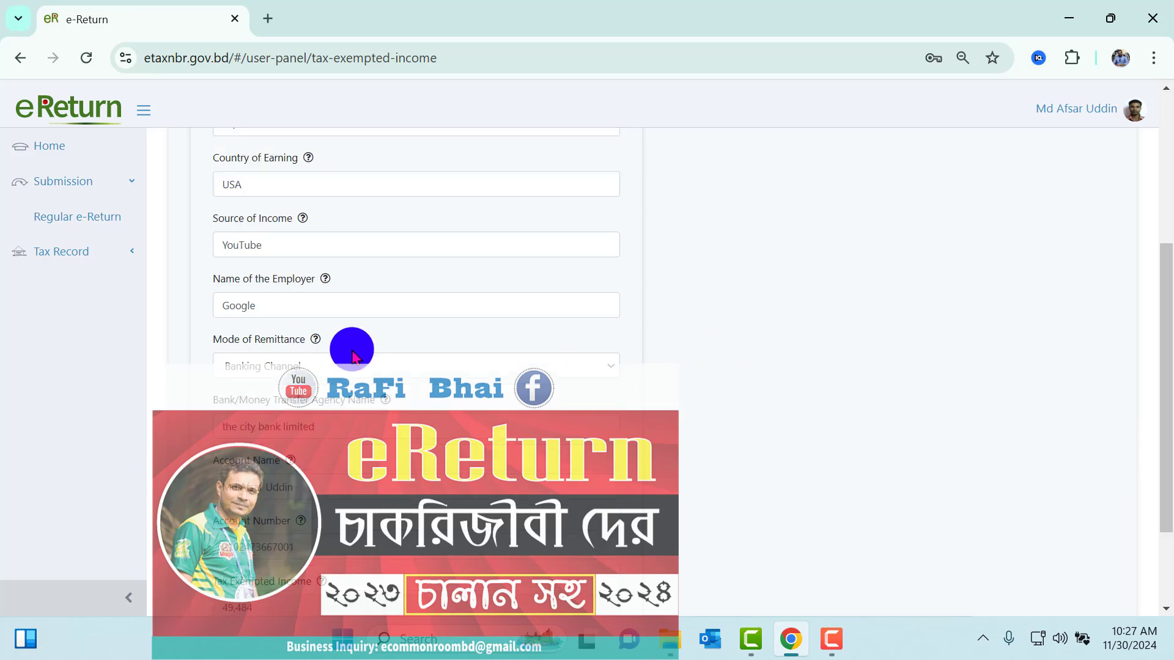
scroll(210, 348, down, 1)
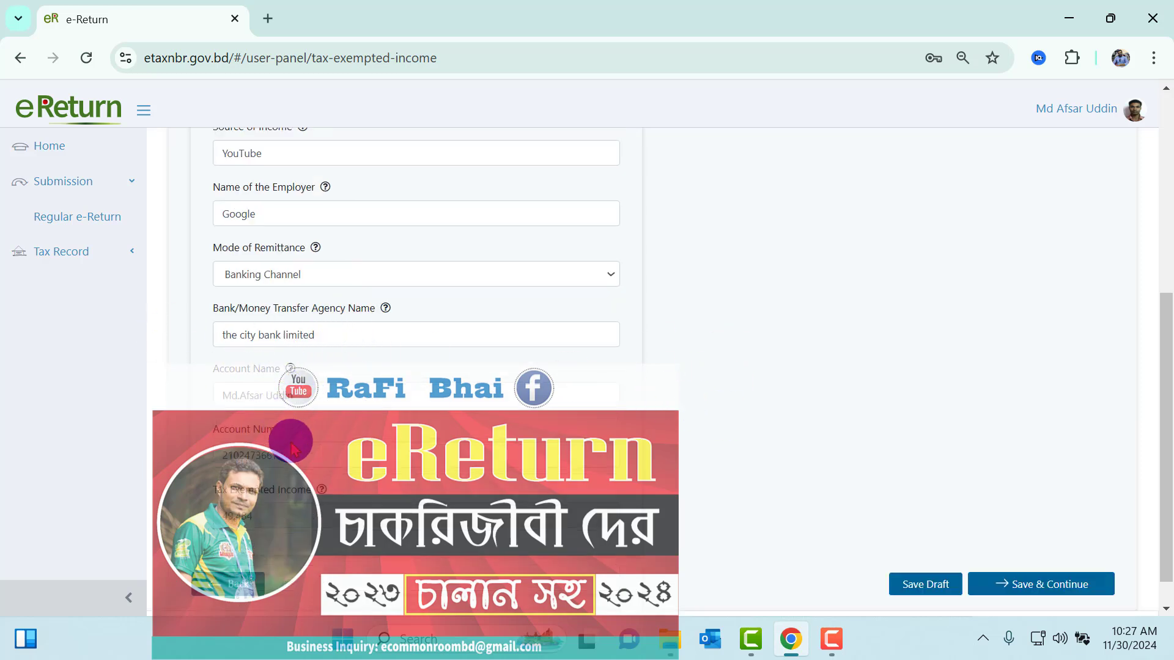
scroll(813, 487, up, 2)
scroll(813, 487, up, 2)
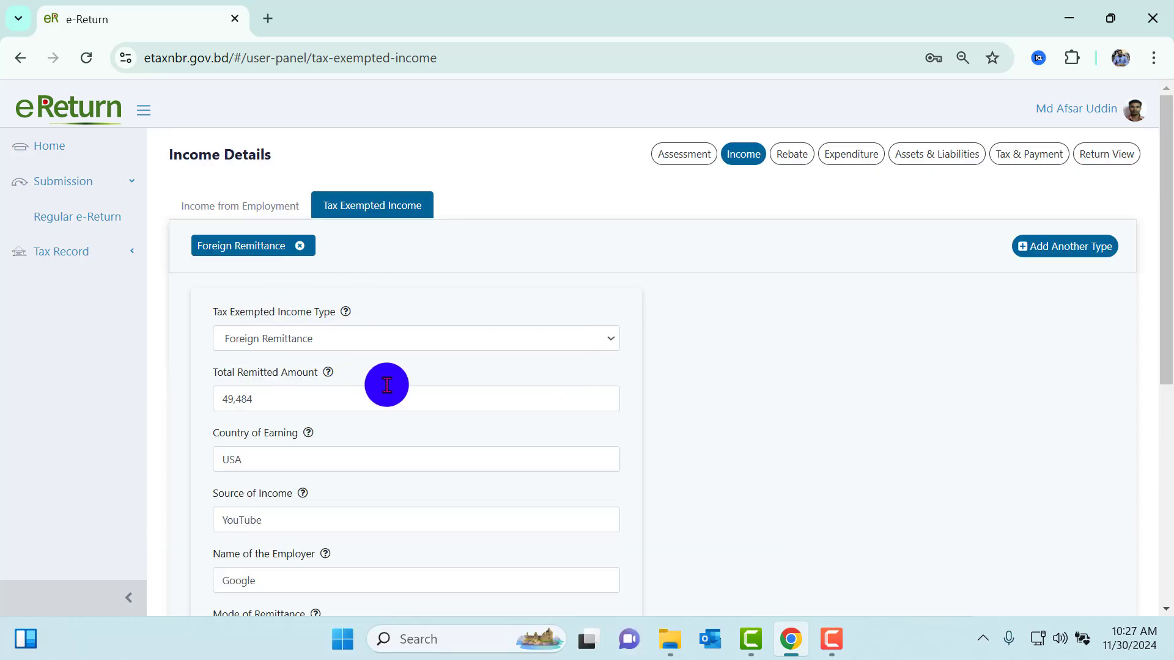
click(242, 205)
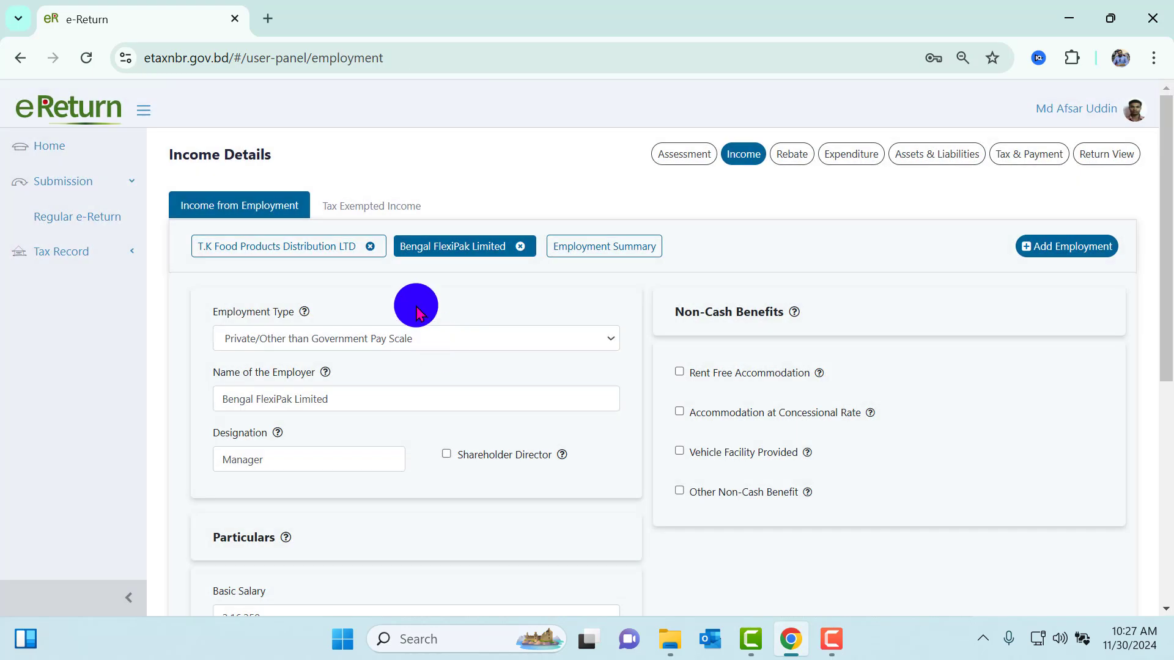
click(333, 245)
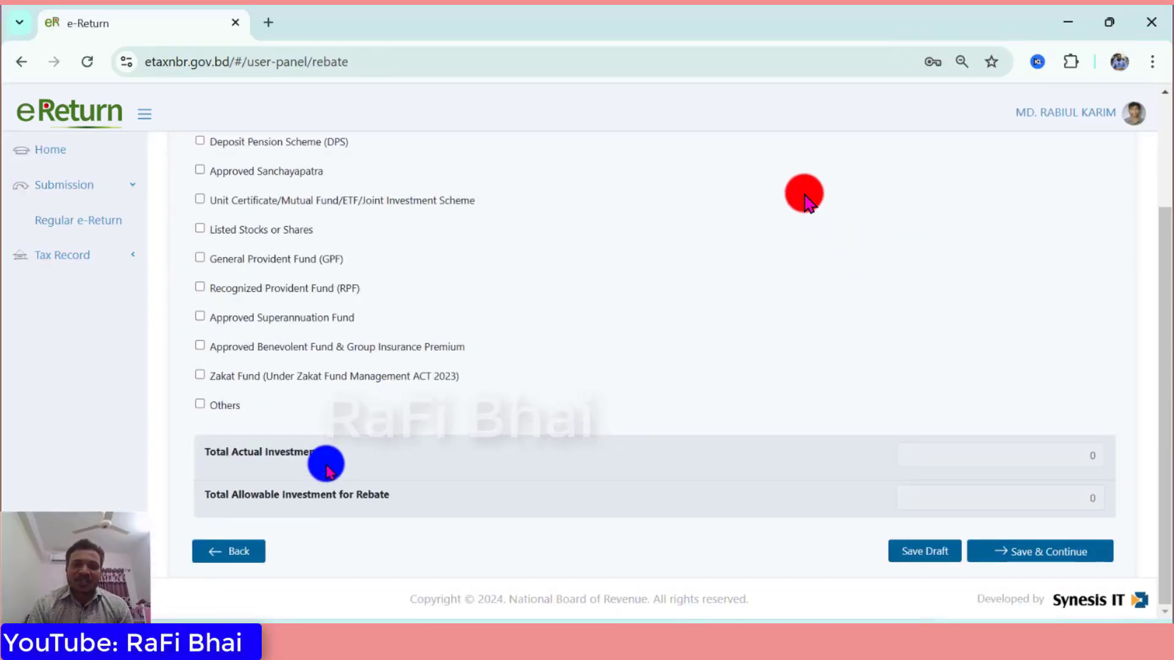
Try to save and continue from the rebate section without selecting any investment category.
click(981, 549)
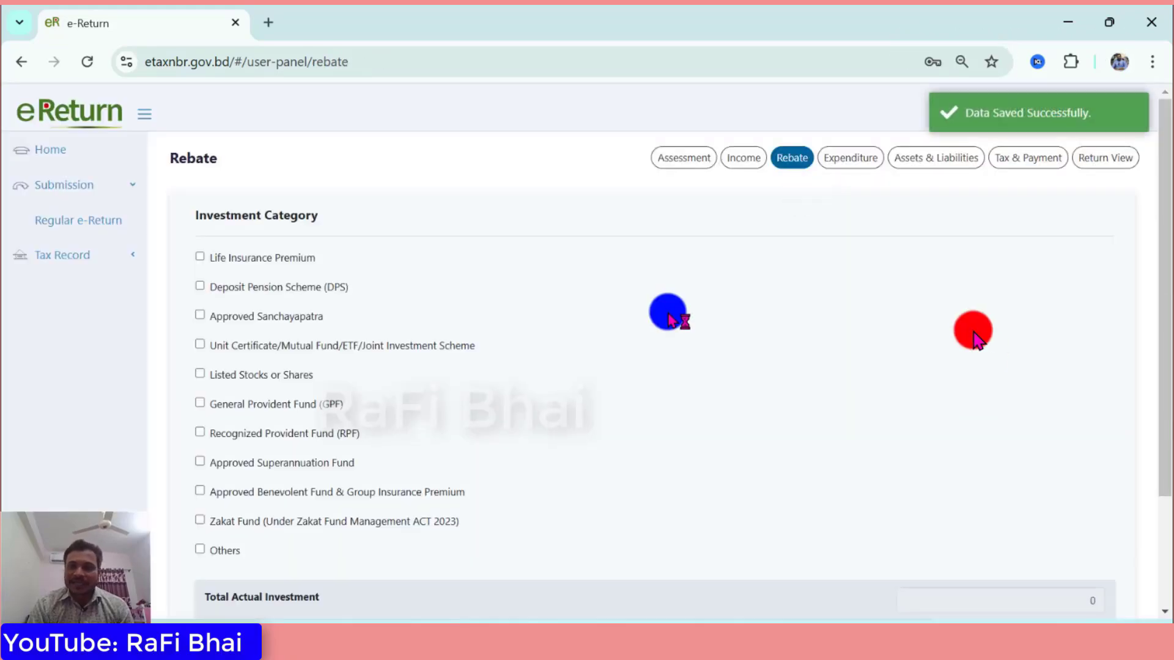
scroll(1017, 440, down, 1)
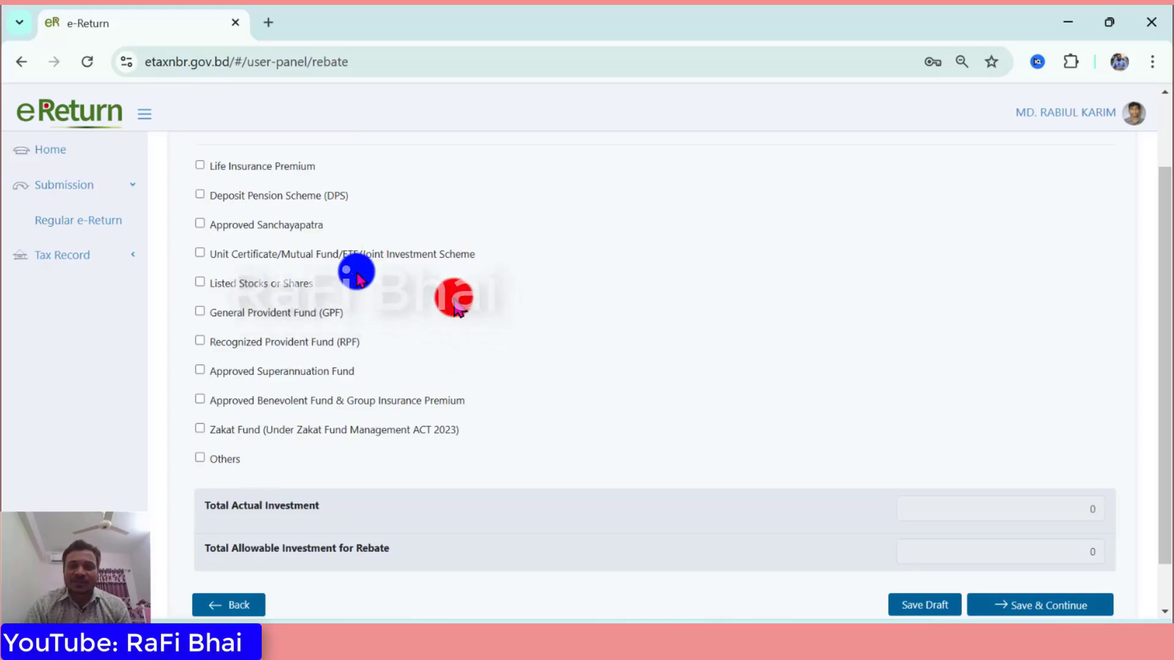
scroll(457, 309, down, 1)
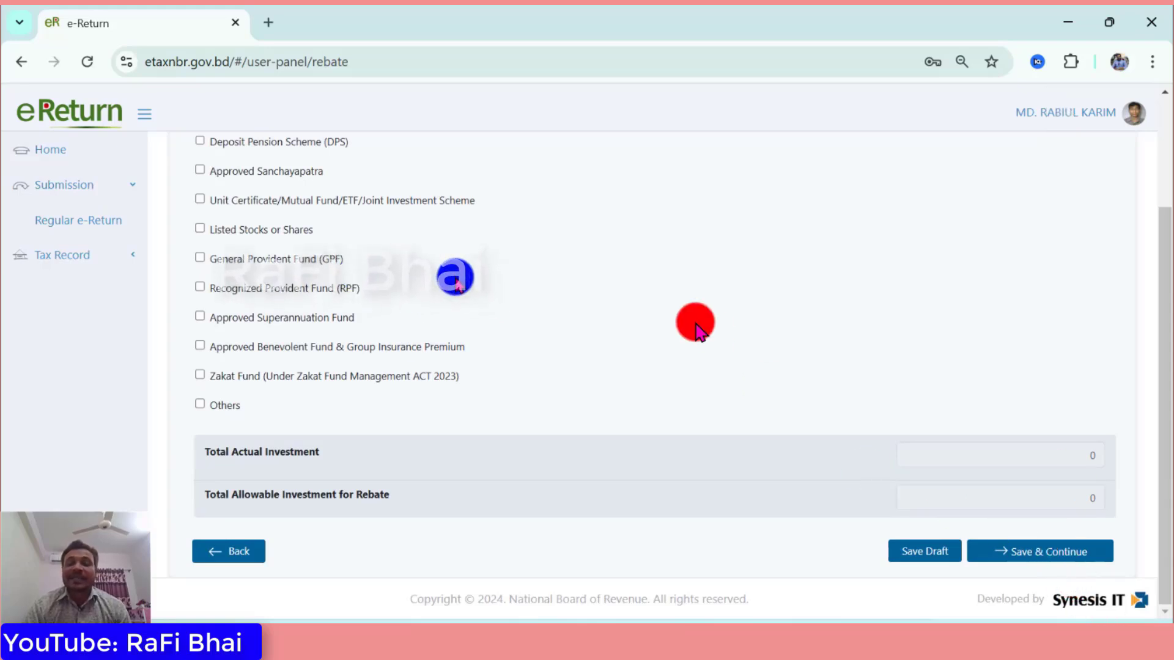
click(1025, 551)
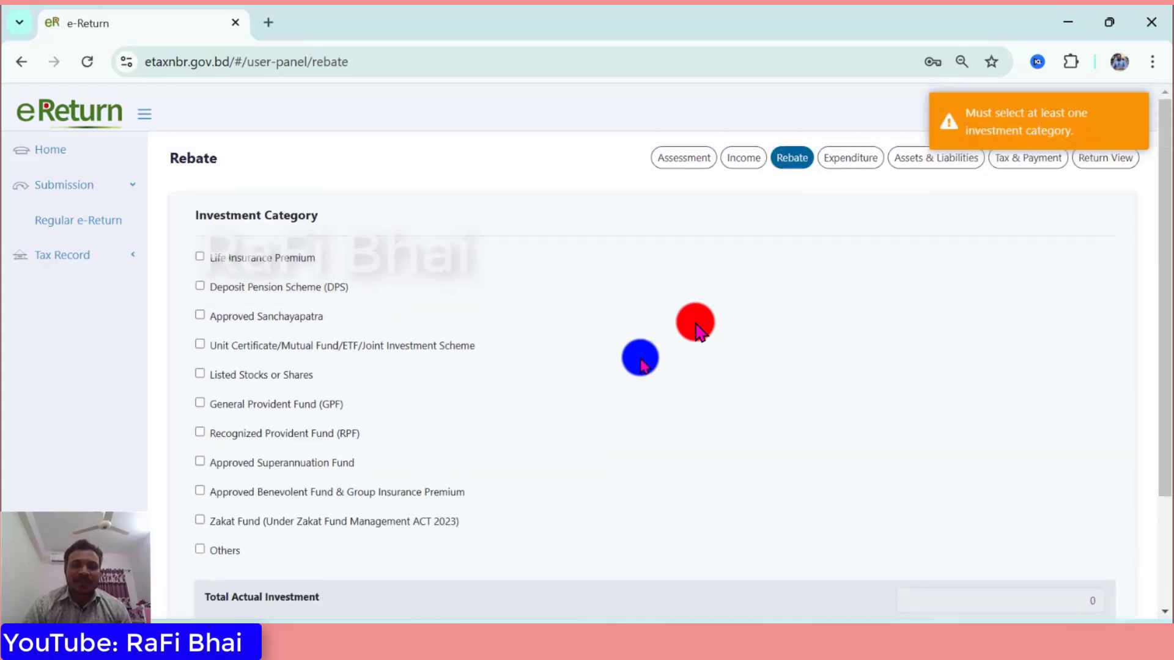
Examine the entry fields of rebate investment categories such as Others, Life Insurance Premium and Approved Sanchayapatra, leaving each one unselected.
scroll(640, 361, down, 1)
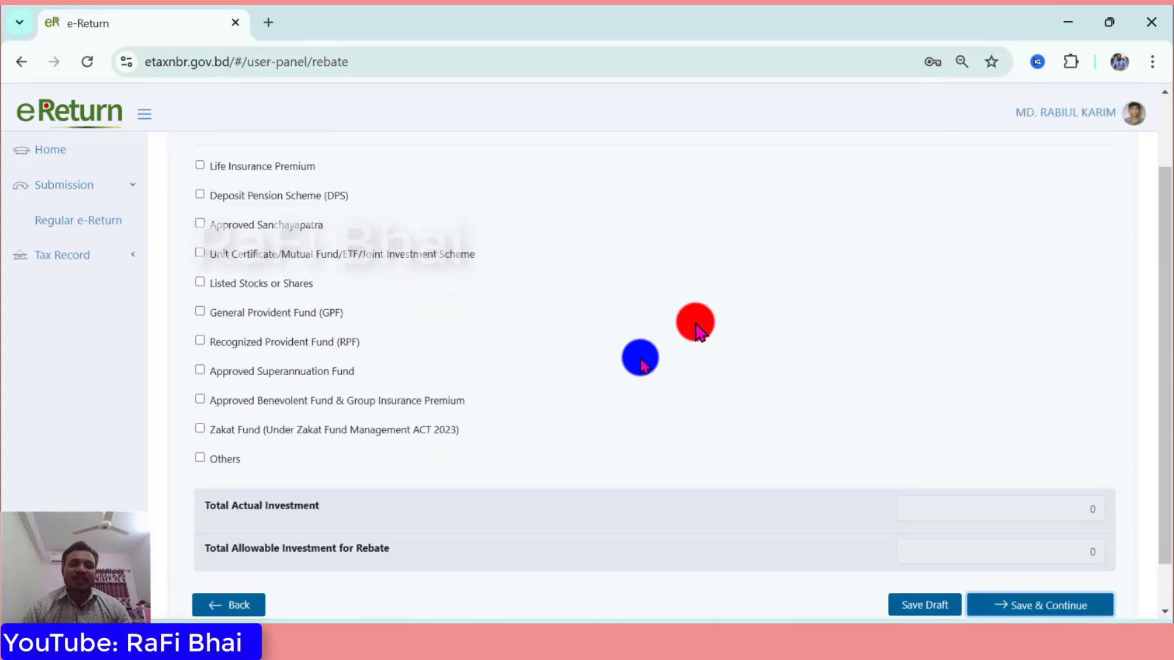
click(201, 457)
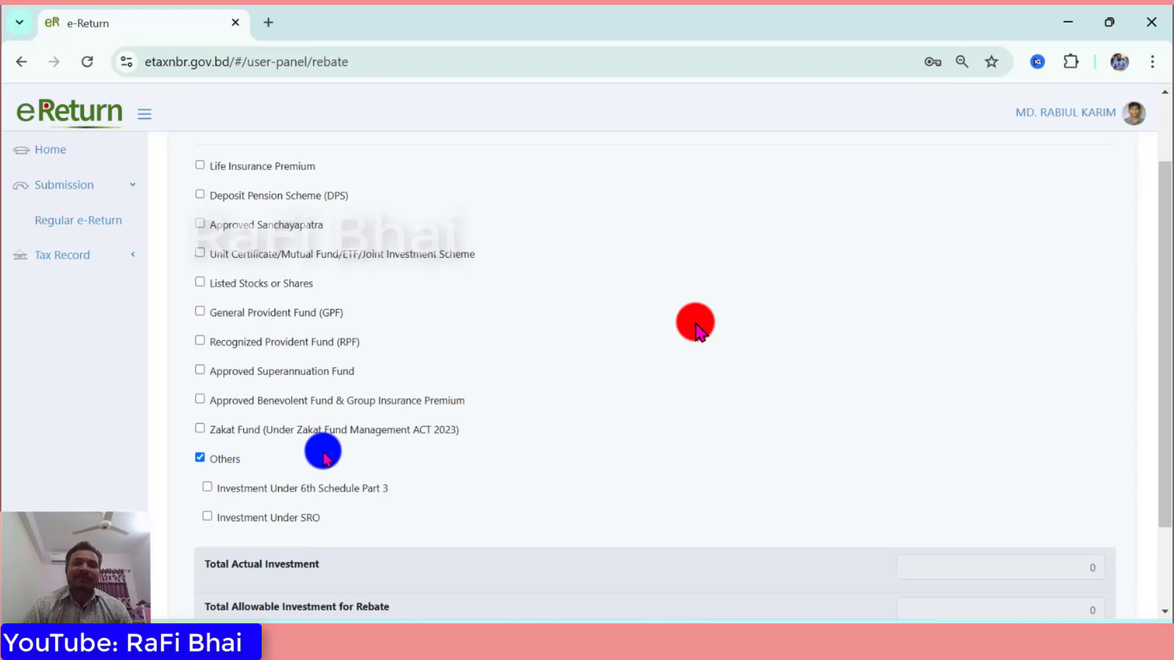
click(201, 458)
scroll(699, 332, up, 1)
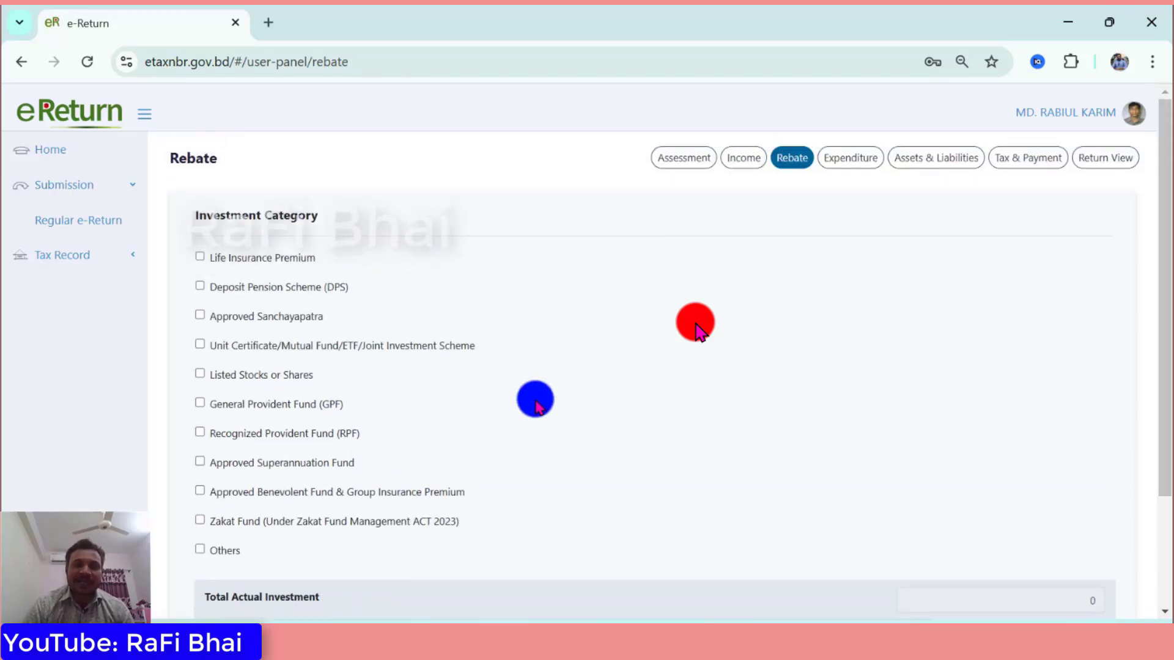
click(201, 256)
click(201, 257)
click(200, 316)
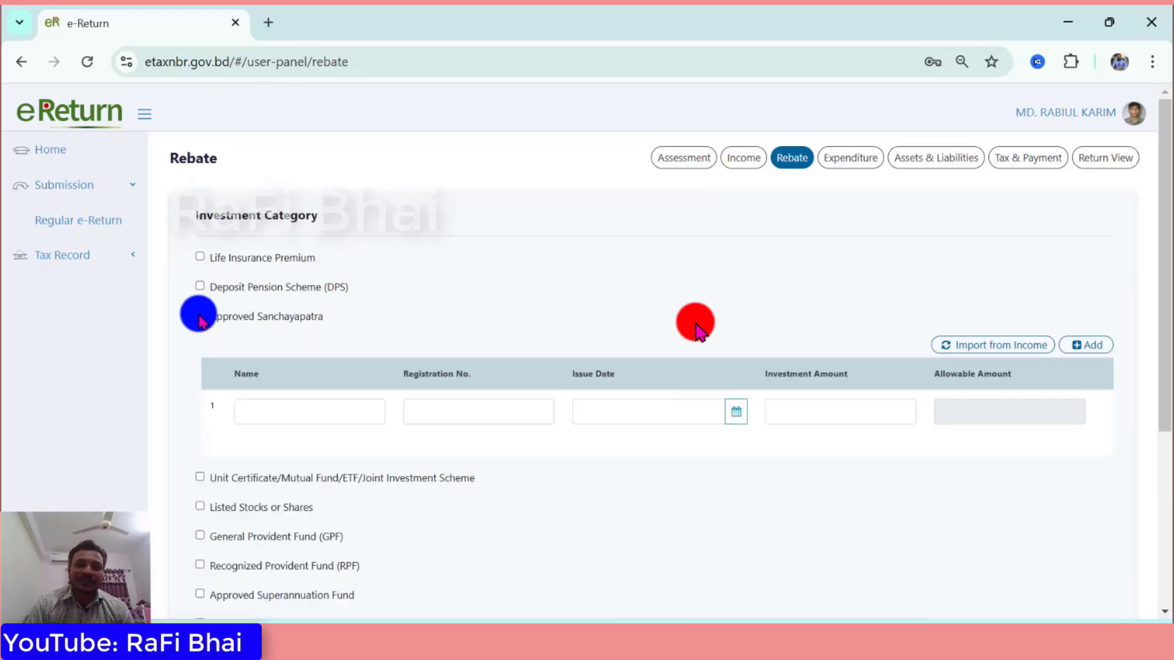
click(200, 317)
scroll(200, 288, down, 1)
click(200, 285)
click(200, 285)
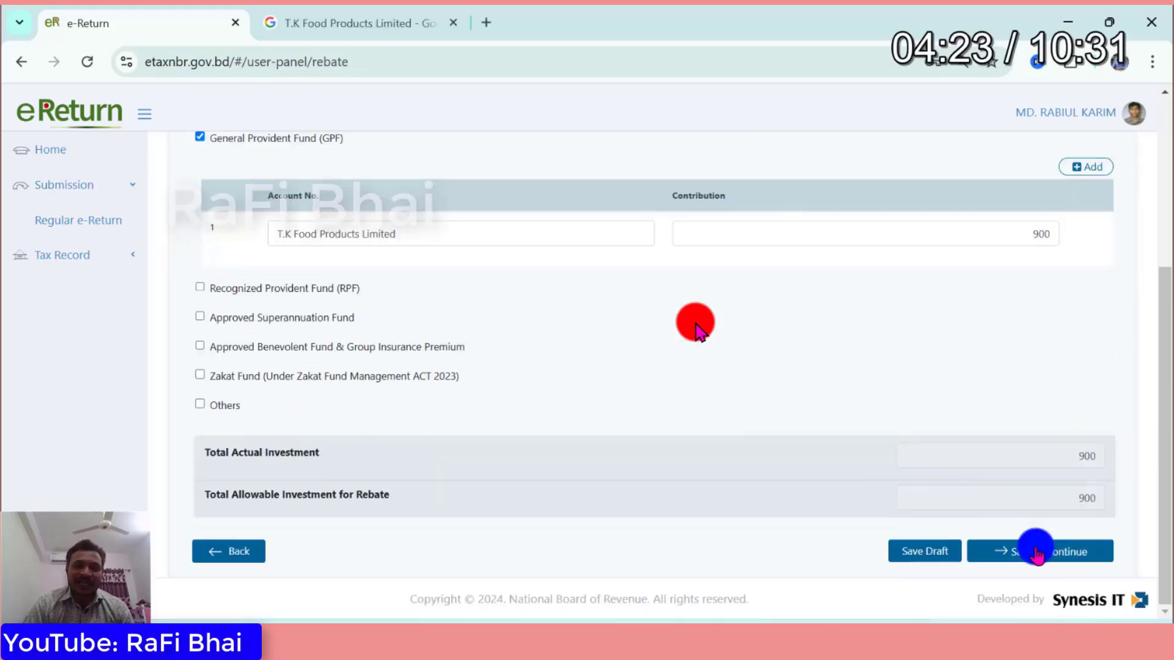
Save the rebate details, continue to the expenditure section, and set food, clothing and other essentials expenses to 1,35,000.
click(1038, 552)
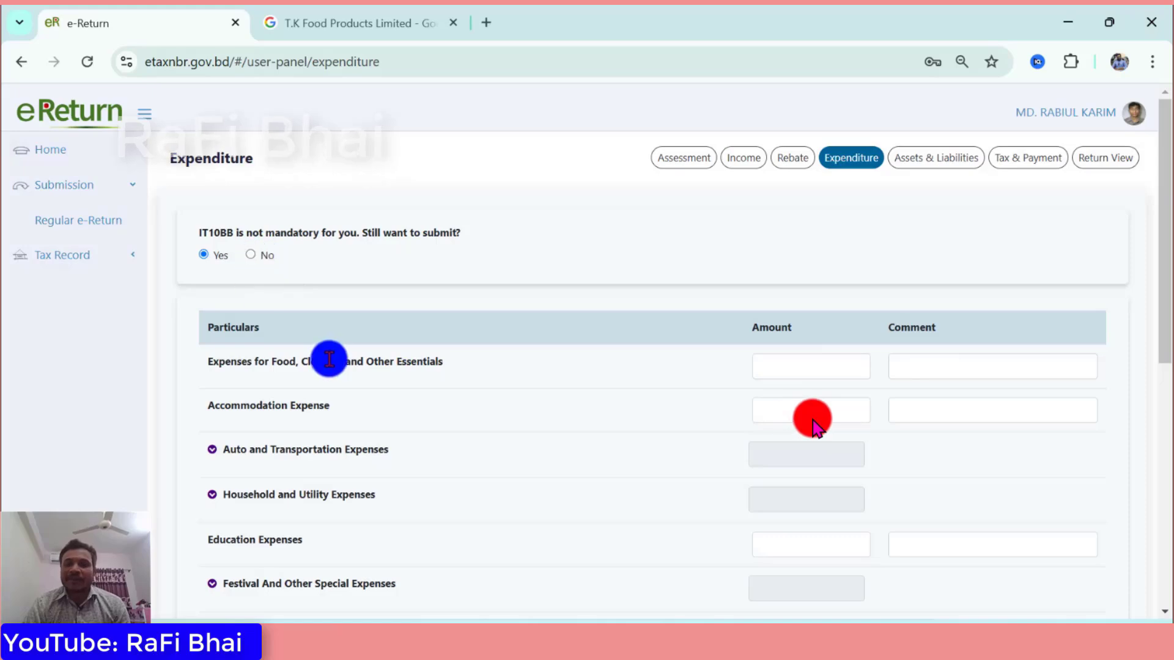
click(803, 366)
text(1,35,00)
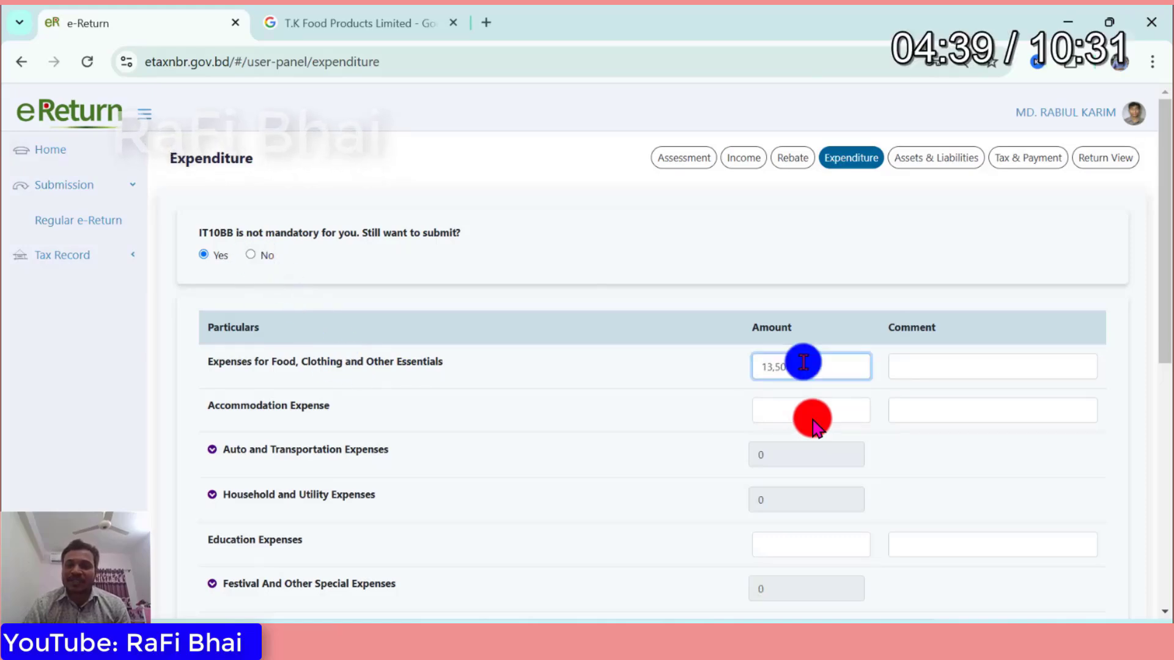
text(0)
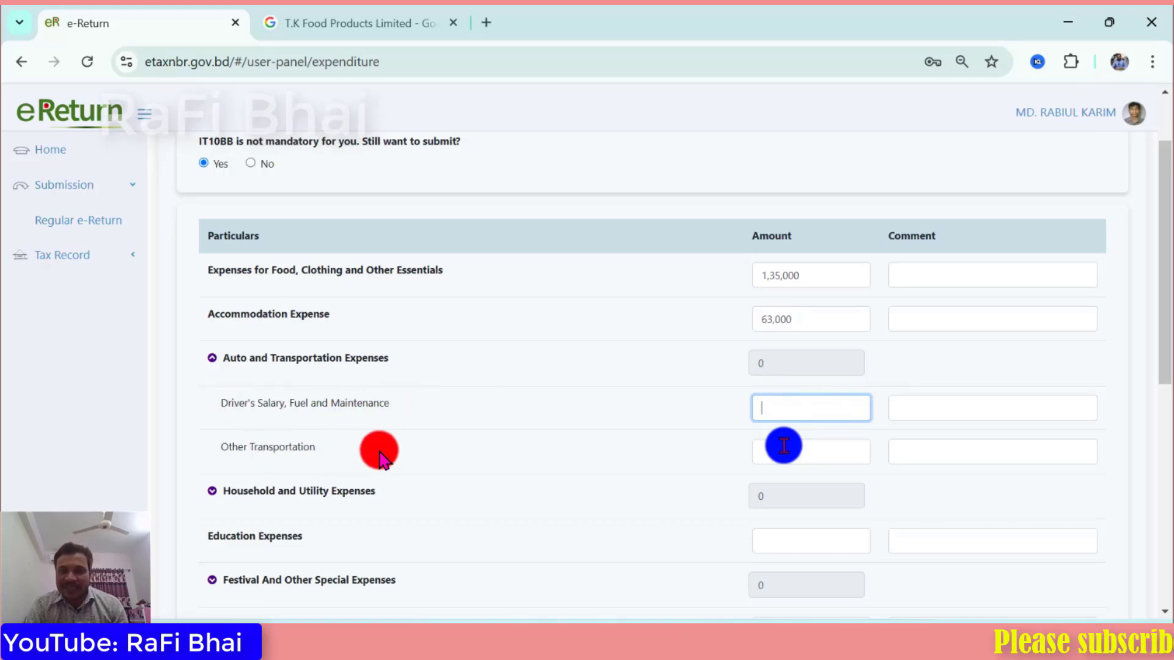
Set Other Transportation to 18,000, Electricity to 7,000, and Gas, Water, Sewer and Garbage to 18,000.
key(Right)
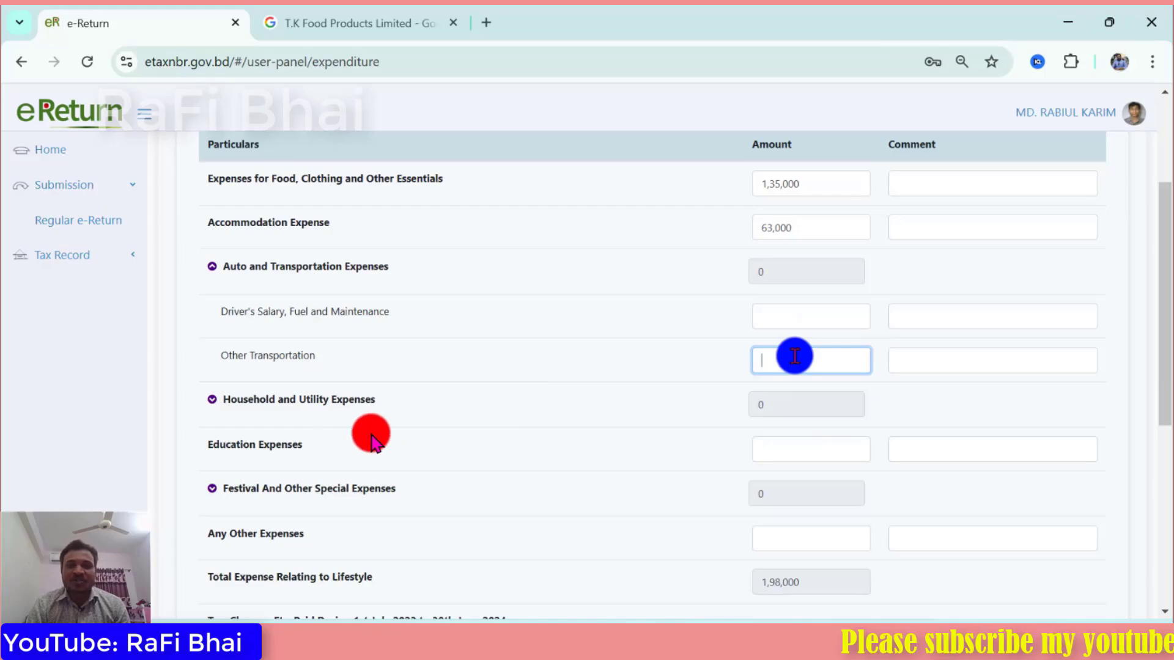
key(Right)
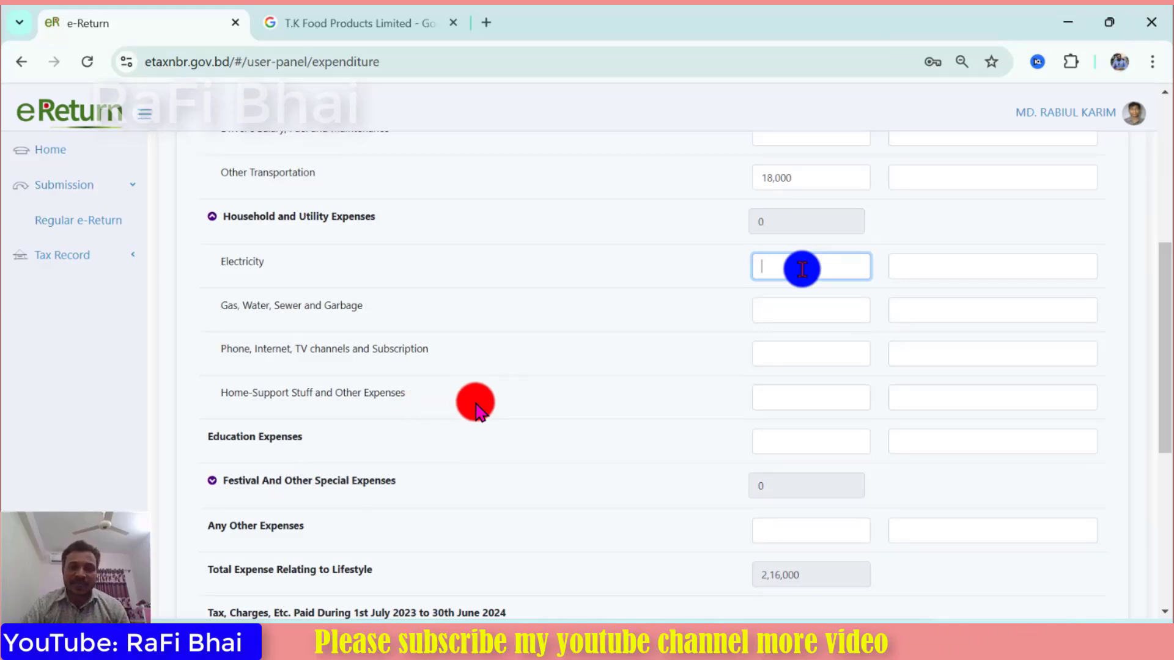
text(7000)
key(Tab)
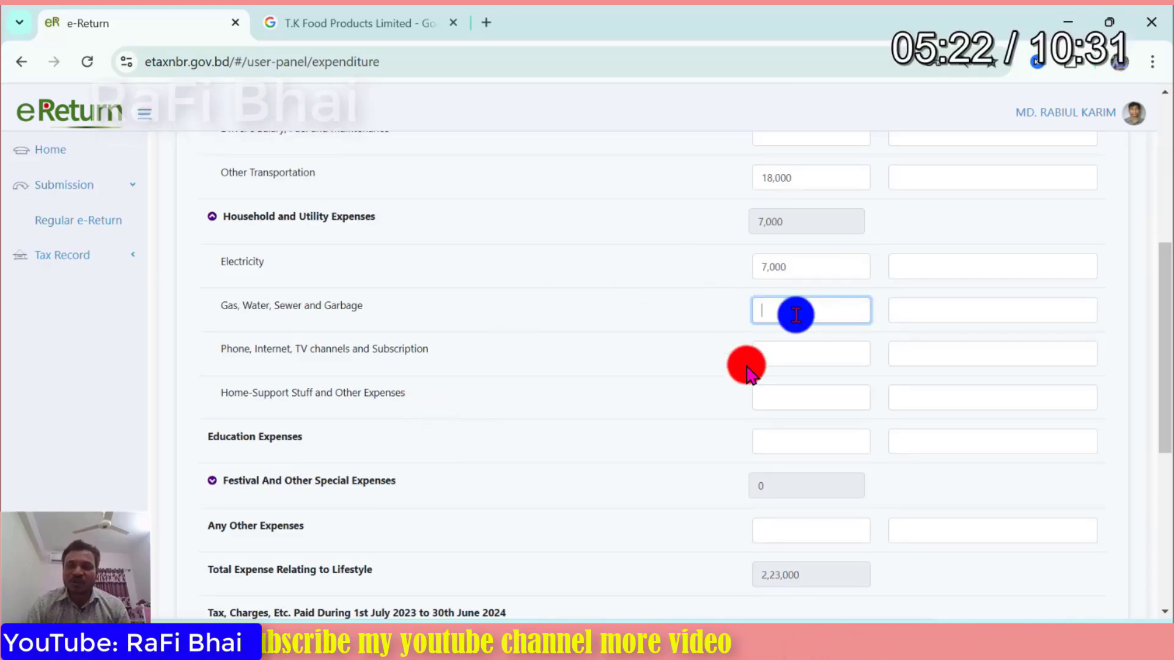
text(18000)
key(Tab)
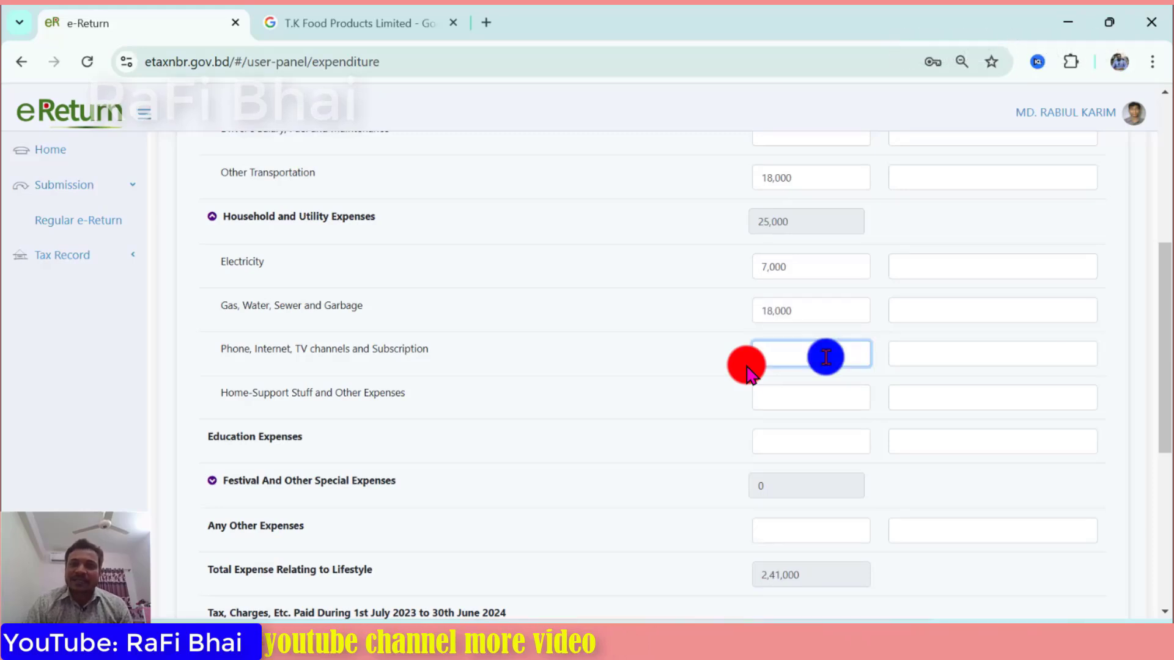
Leave the remaining expense, tax payment, loan interest and surcharge fields blank, then save and continue to assets and liabilities.
key(Tab)
key(Tab)
key(Tab)
key(Tab)
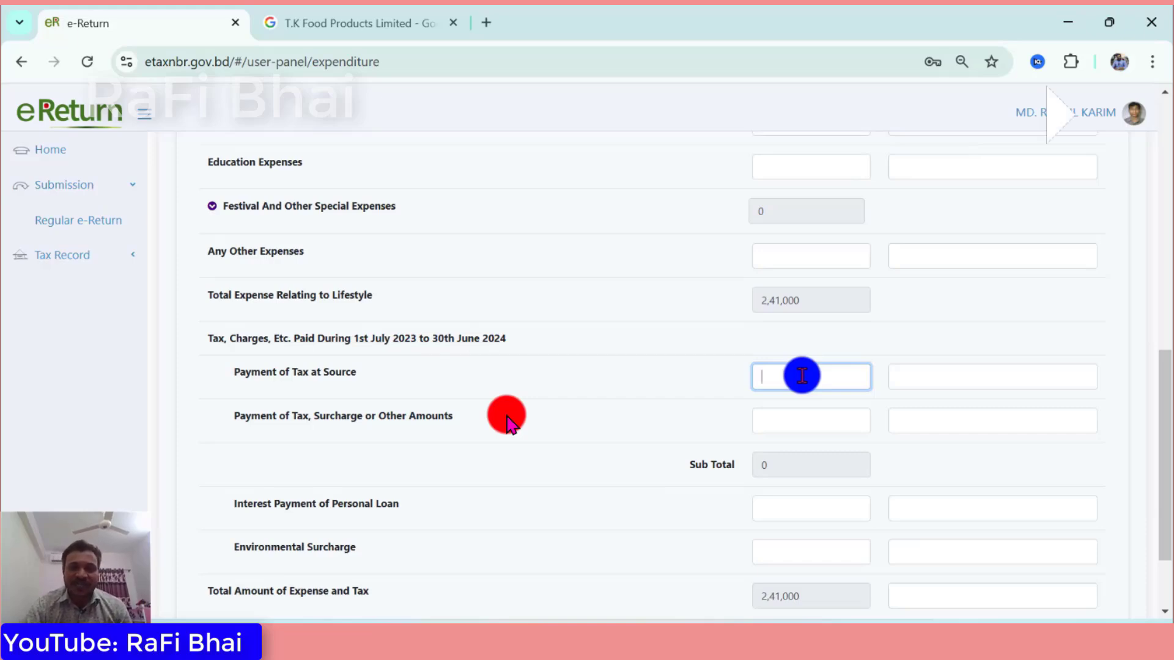
scroll(507, 422, down, 2)
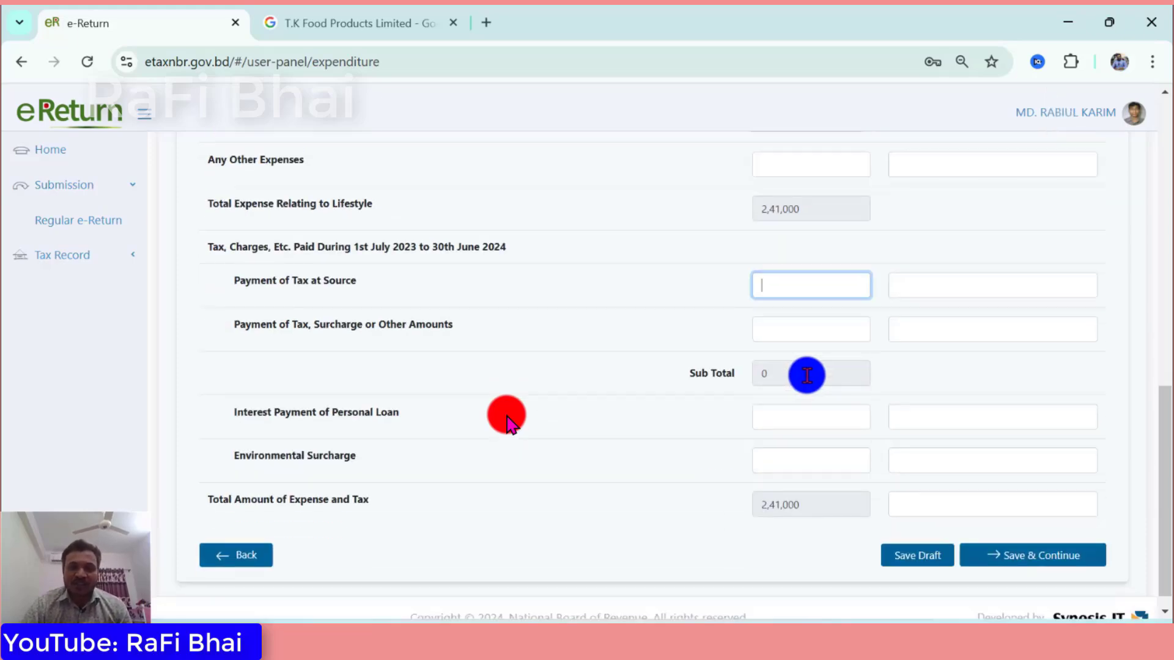
click(810, 415)
scroll(813, 394, down, 1)
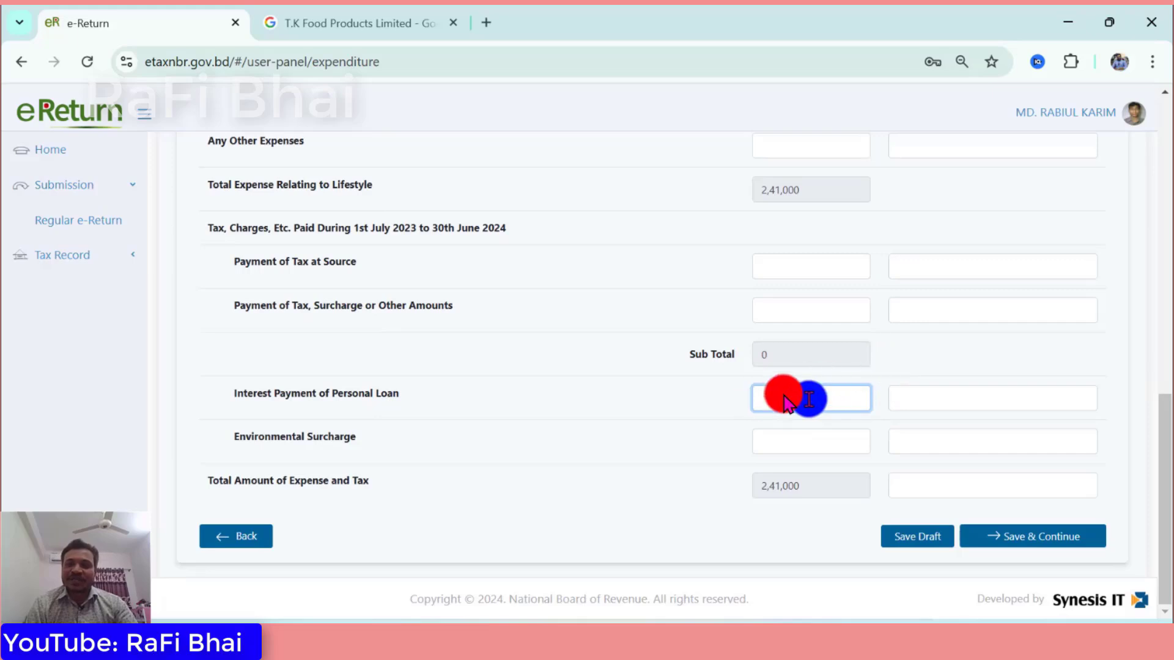
click(808, 435)
click(1041, 536)
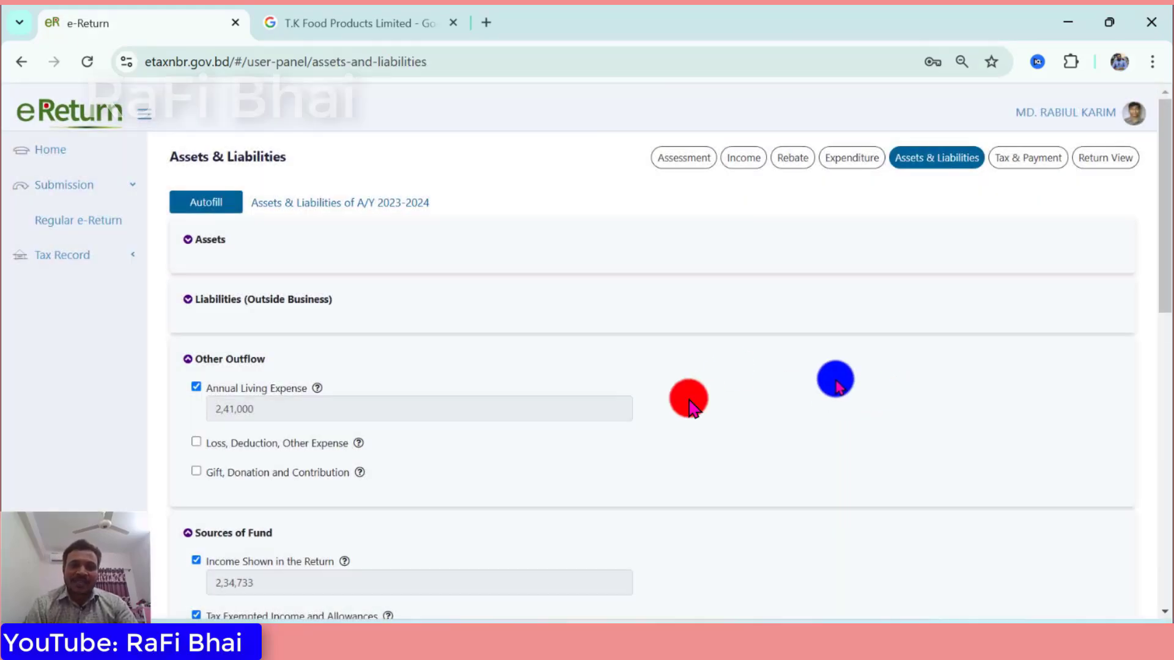
Review the assets and liabilities page, checking the summary of fund outflow, source of fund and their difference.
scroll(688, 399, down, 3)
scroll(689, 399, down, 6)
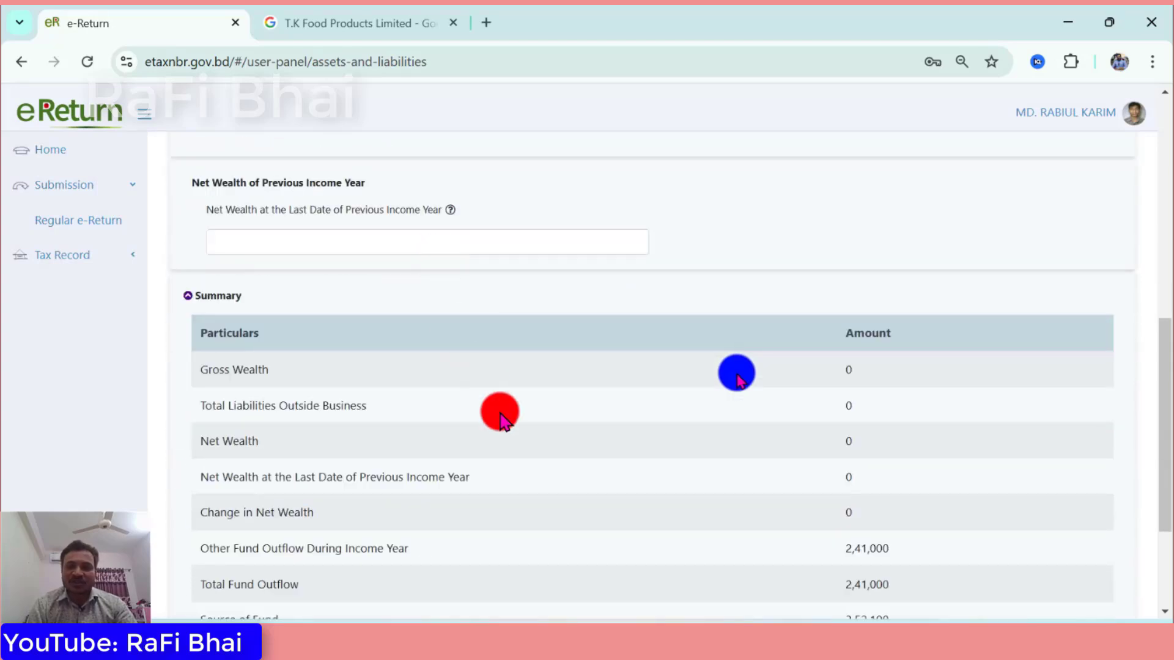
scroll(630, 483, down, 3)
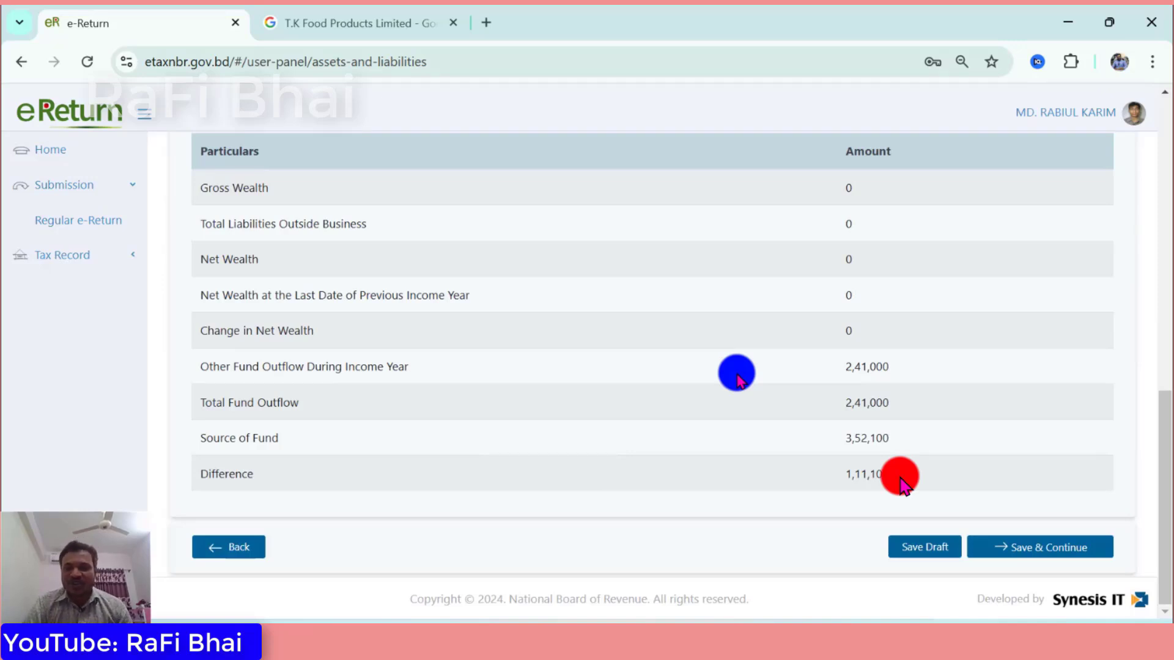
scroll(737, 373, up, 15)
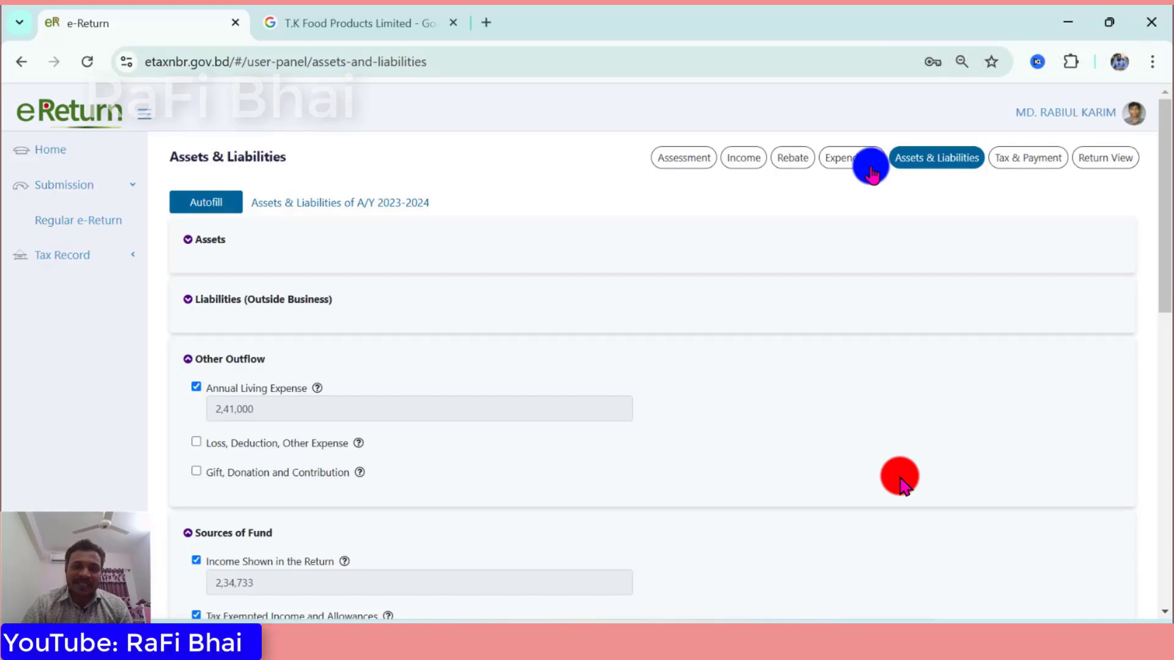
Reopen the expenditure section, set Education Expenses to 6,000 and food, clothing and other essentials to 1,95,000, and save and continue.
click(871, 174)
click(784, 353)
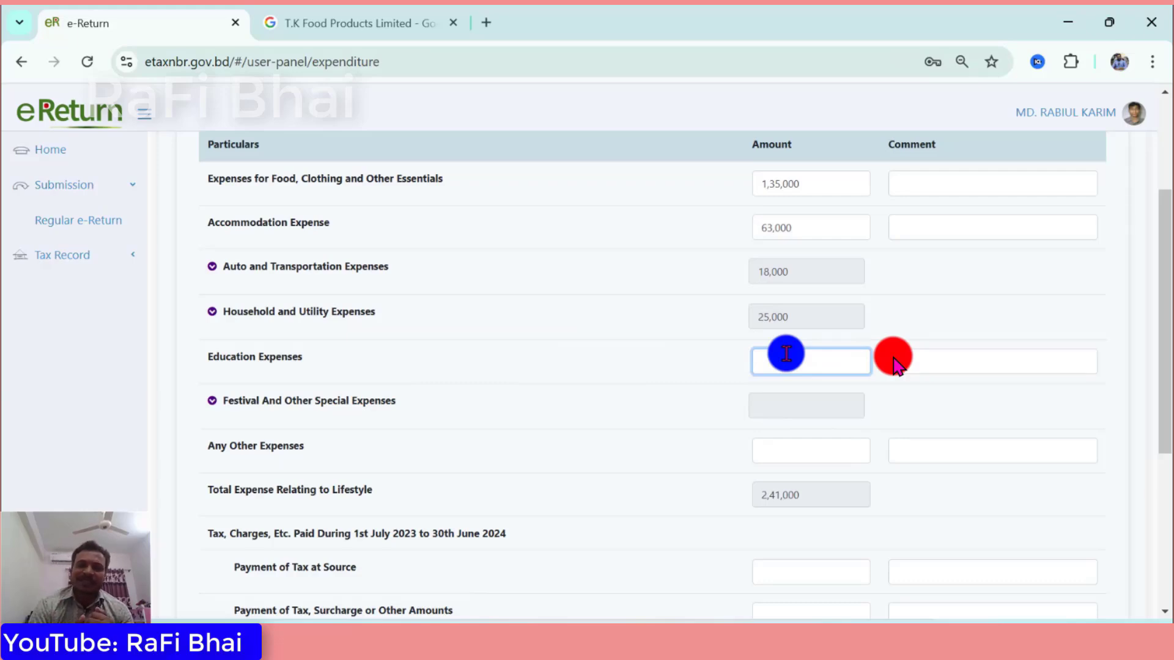
text(6000)
scroll(644, 294, down, 3)
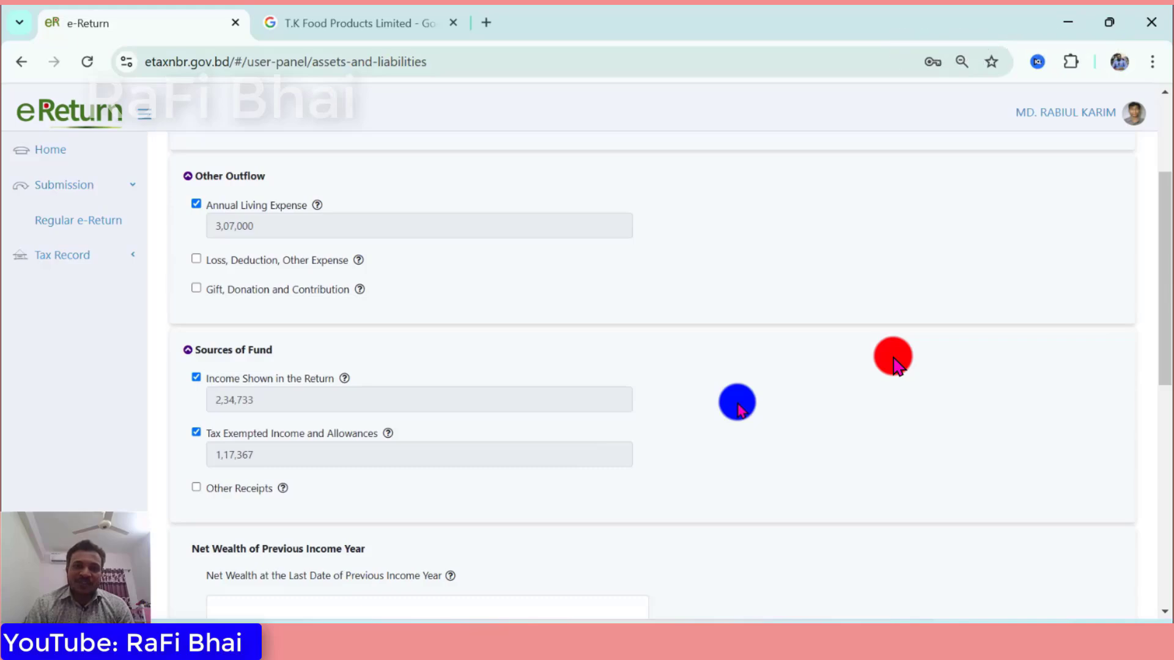
Review the assets and liabilities page, recheck the expenditure amounts with Auto and Transportation Expenses expanded, and return to assets and liabilities.
scroll(895, 365, down, 8)
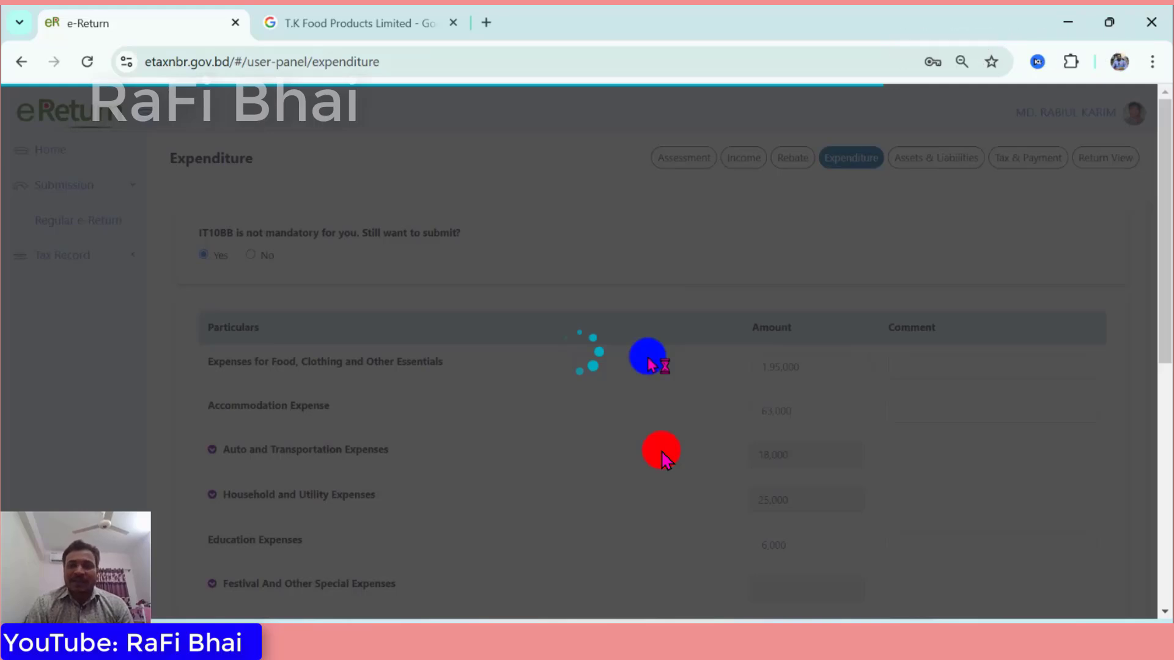
scroll(731, 384, down, 2)
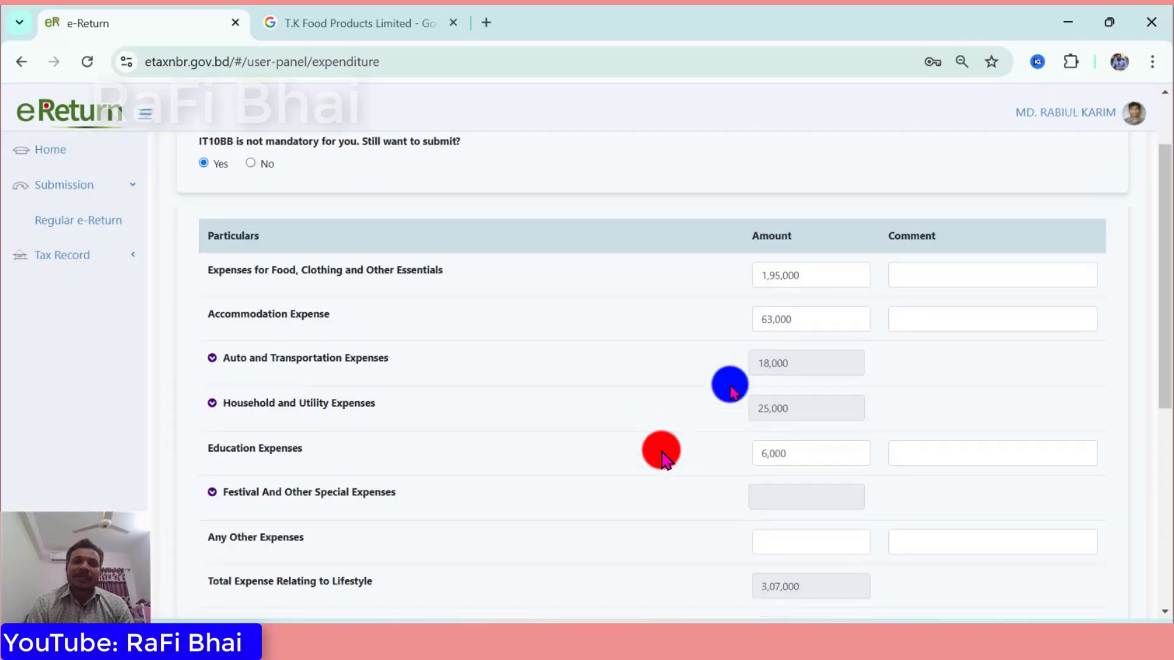
click(659, 362)
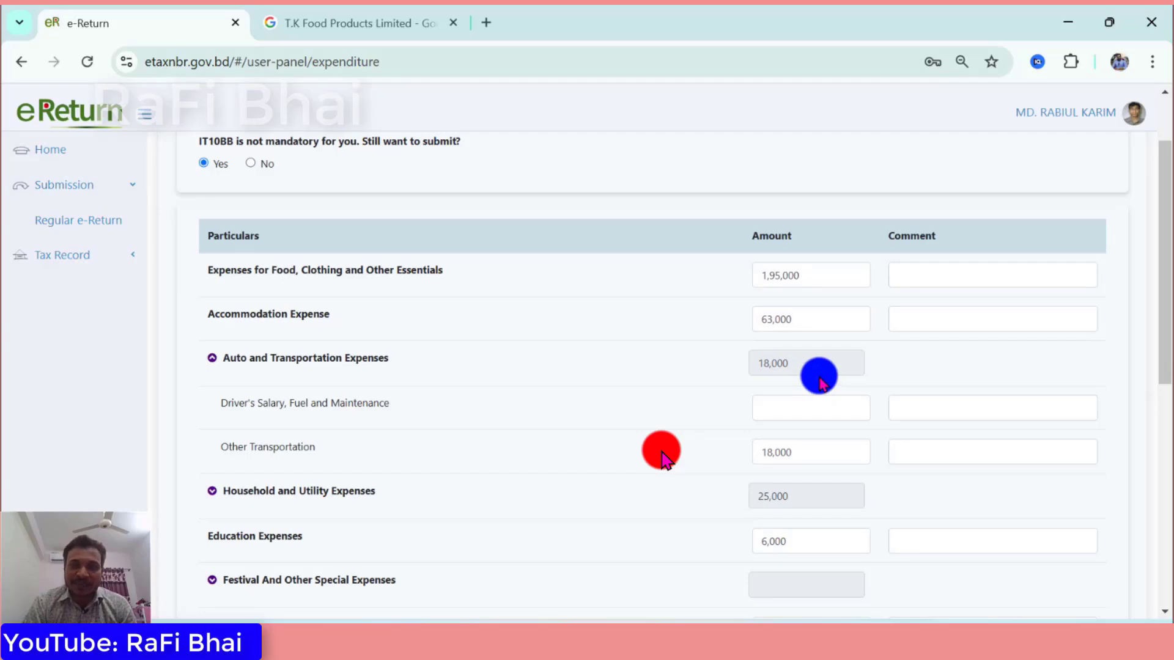
scroll(819, 379, down, 1)
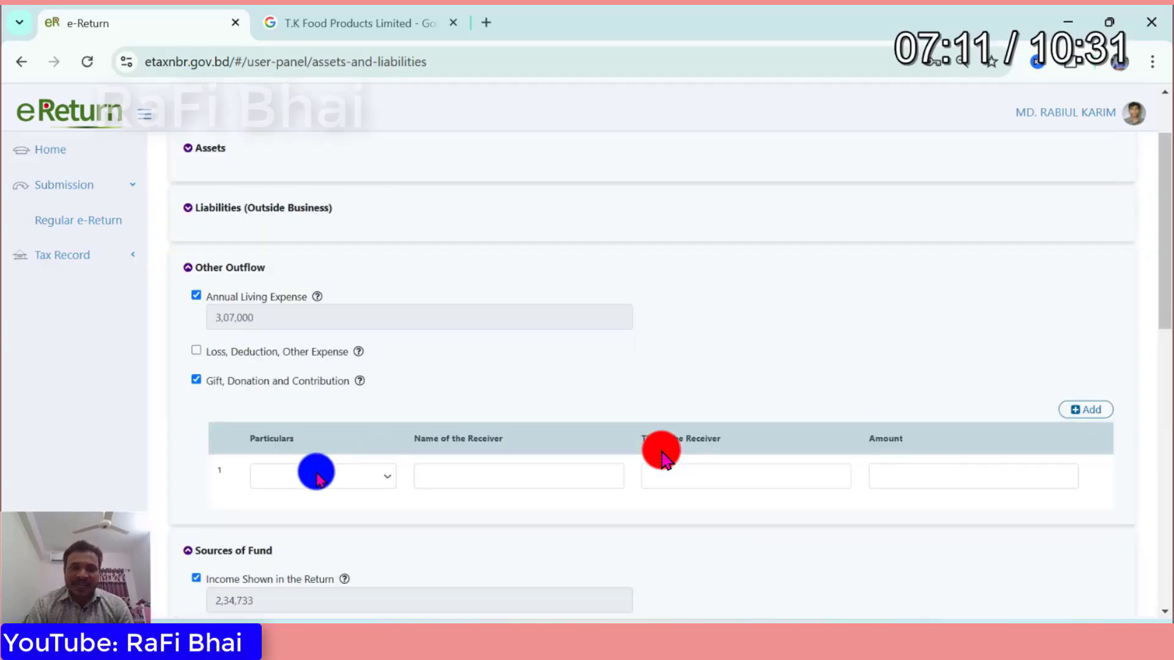
Under Gift, Donation and Contribution, enter a Contribution of 50,000 with receiver Medical-Baby and the receiver's TIN.
click(316, 479)
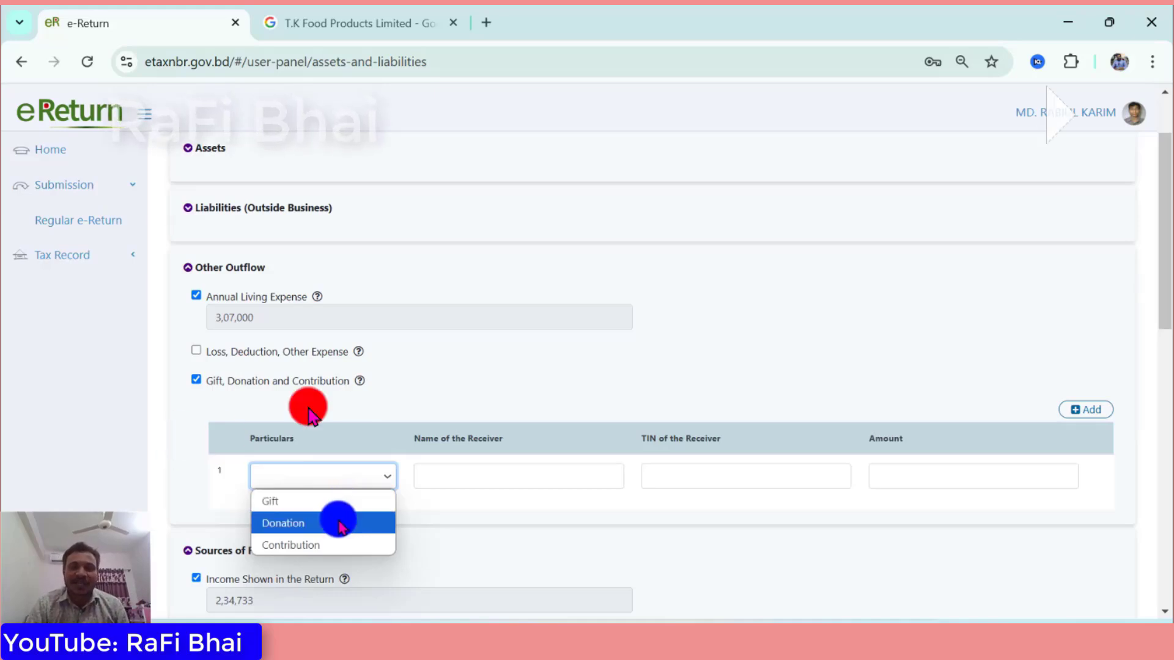
click(336, 544)
click(489, 476)
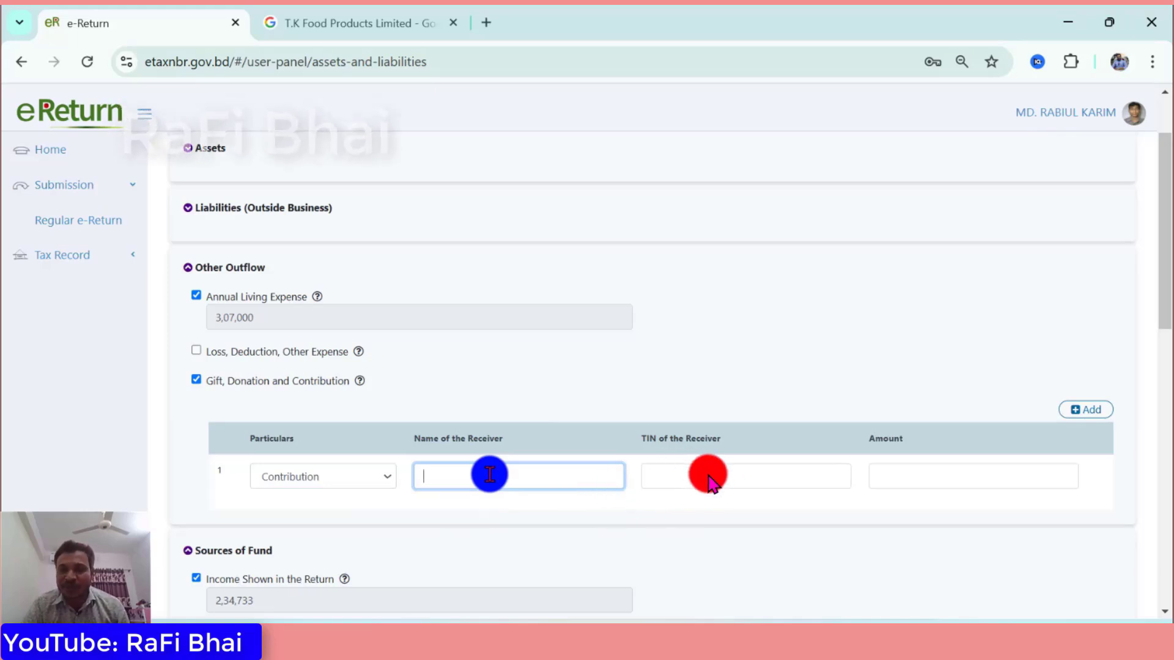
text(Medical-M)
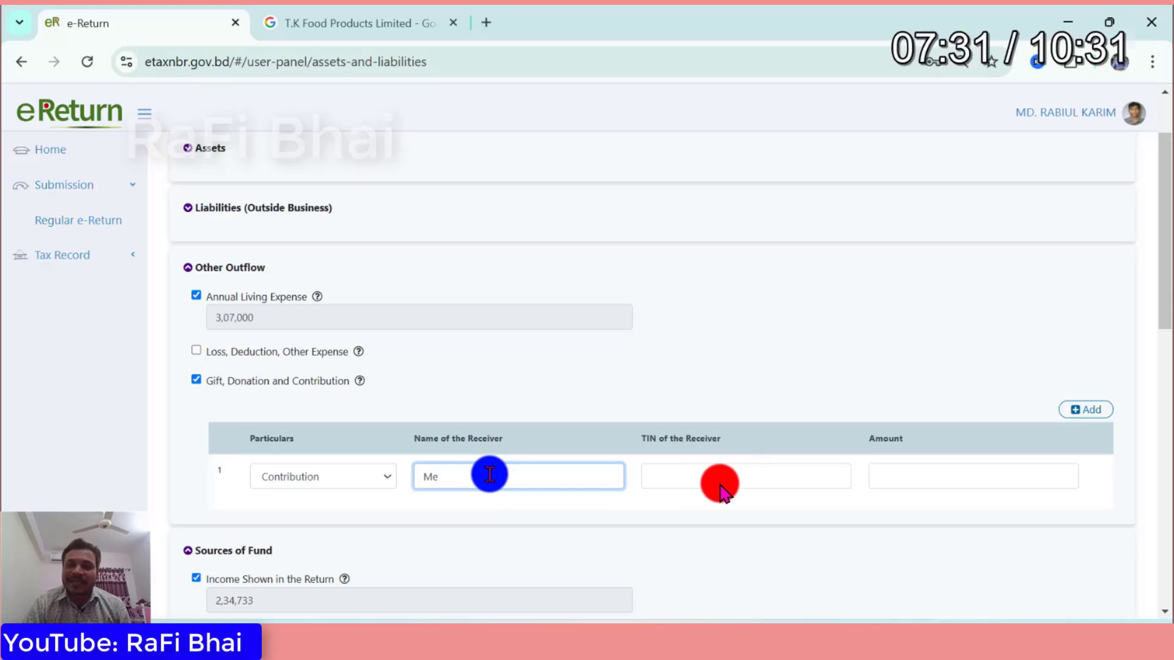
key(BackSpace)
key(BackSpace)
click(721, 489)
click(901, 478)
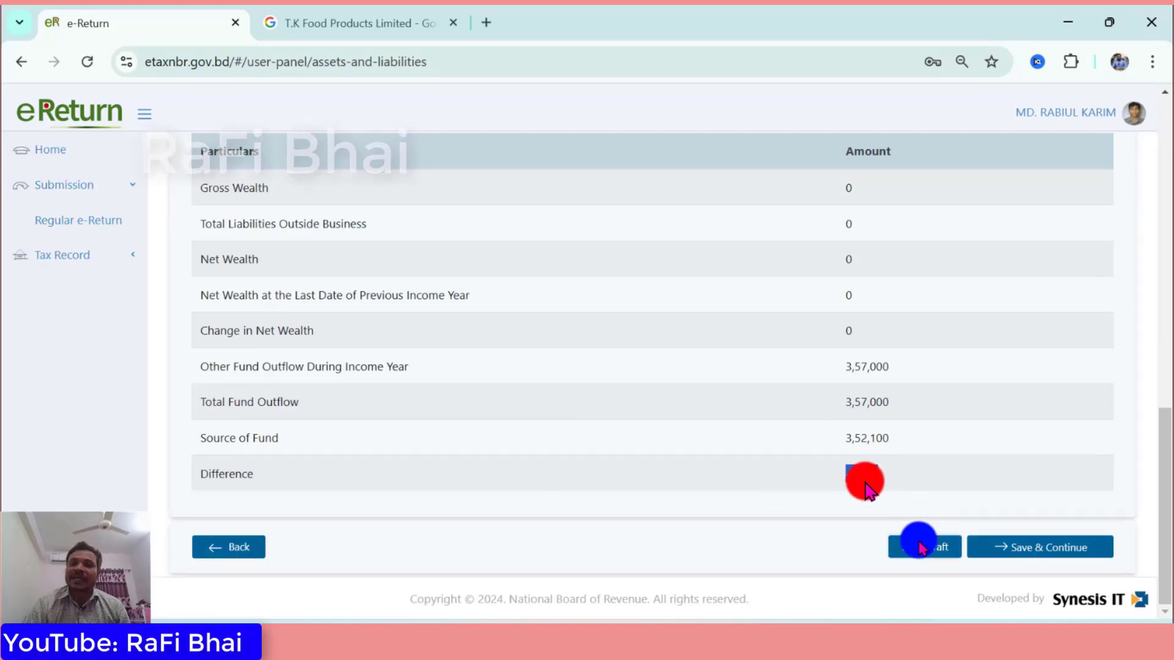
Try to save the assets and liabilities as a draft, dismiss the prompt, and recheck the contribution and fund summary.
click(922, 546)
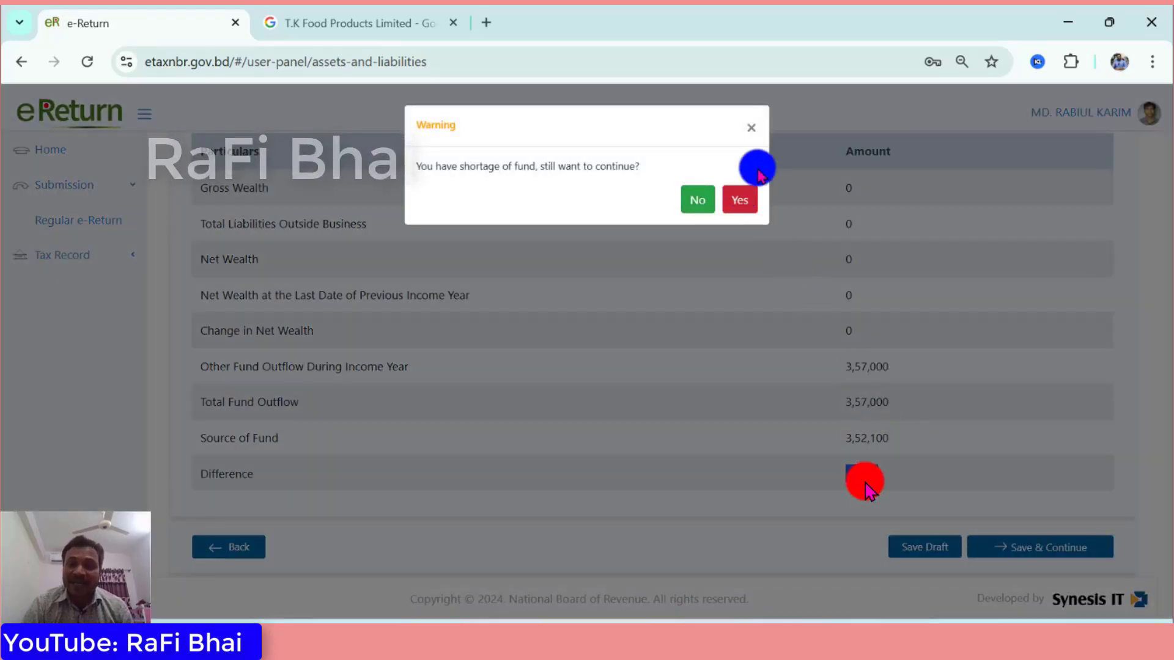
click(753, 128)
scroll(922, 293, up, 7)
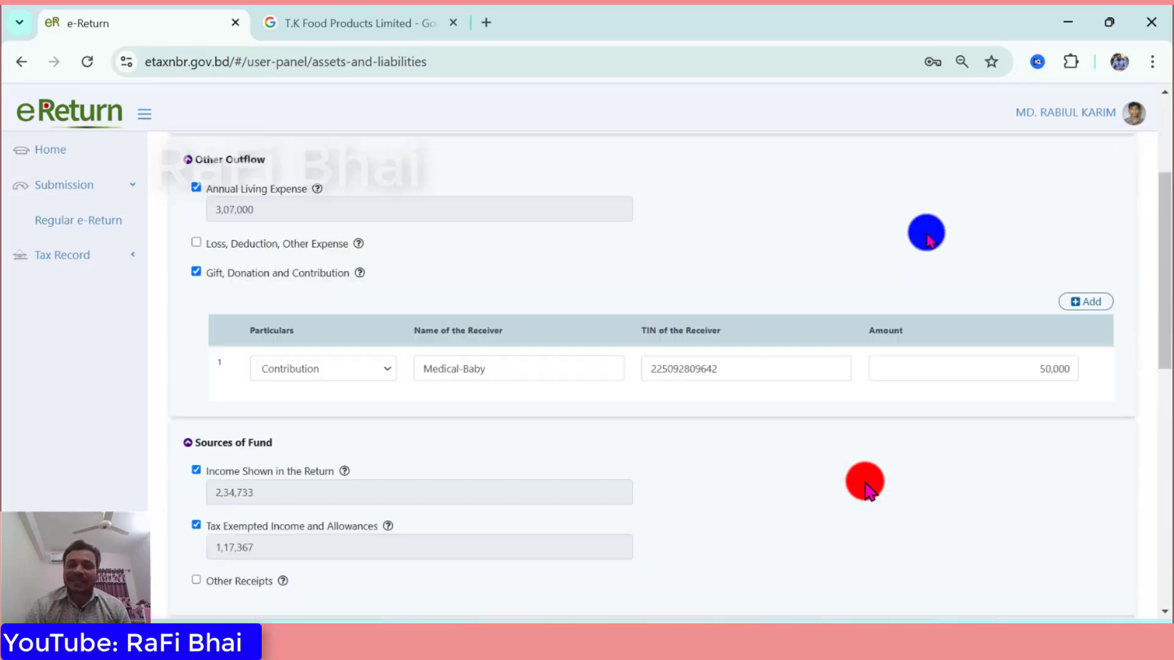
scroll(930, 209, up, 3)
scroll(959, 278, down, 10)
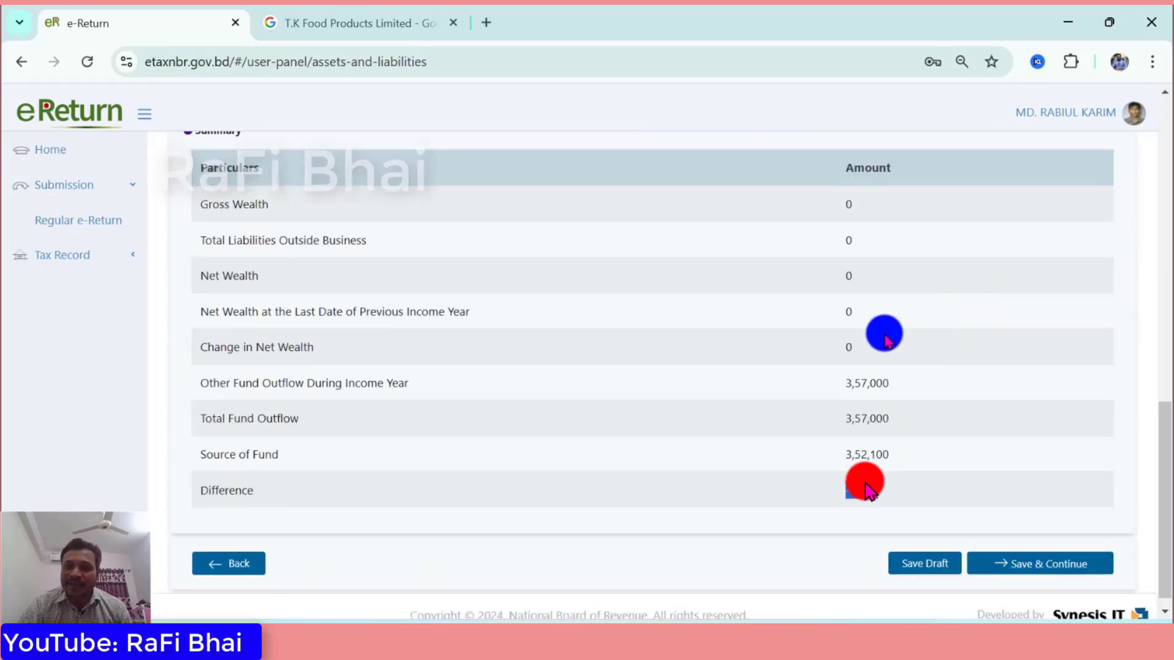
scroll(884, 305, up, 10)
Return to the expenditure section and set Expenses for Food, Clothing and Other Essentials to 1,90,000.
click(862, 164)
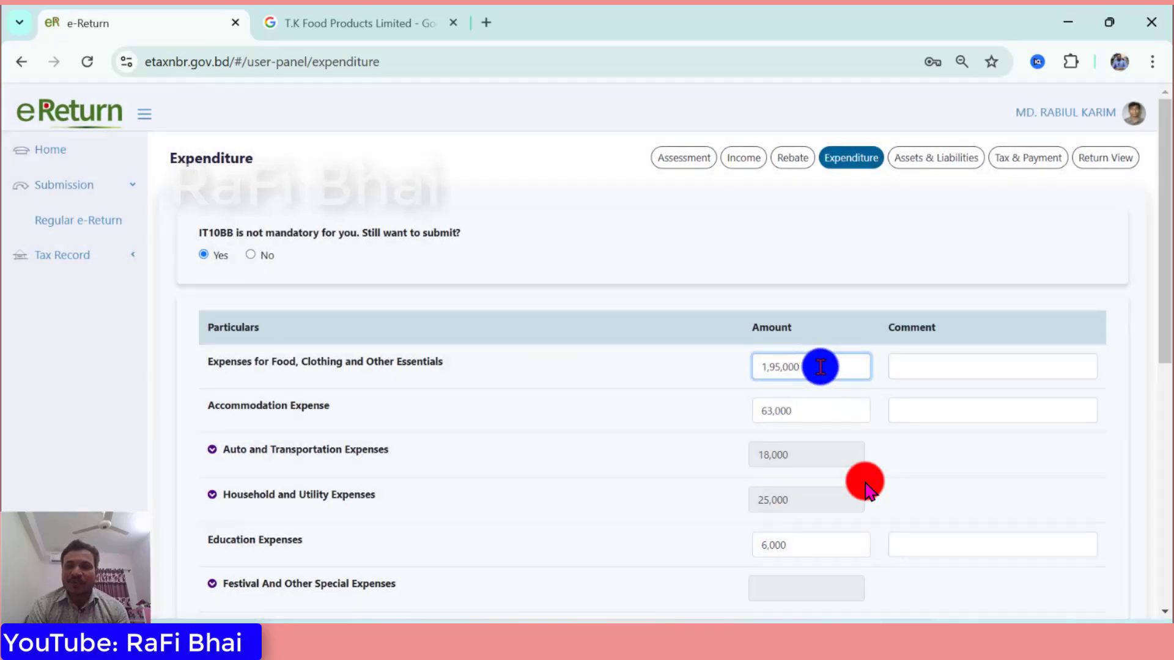
click(775, 367)
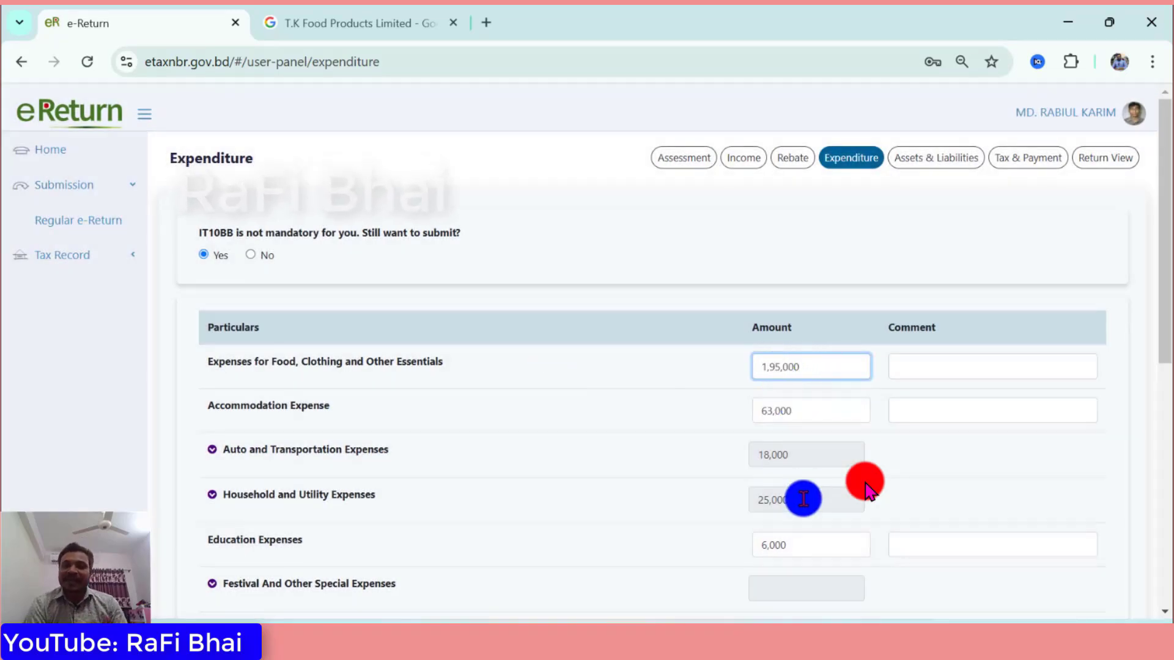
click(665, 353)
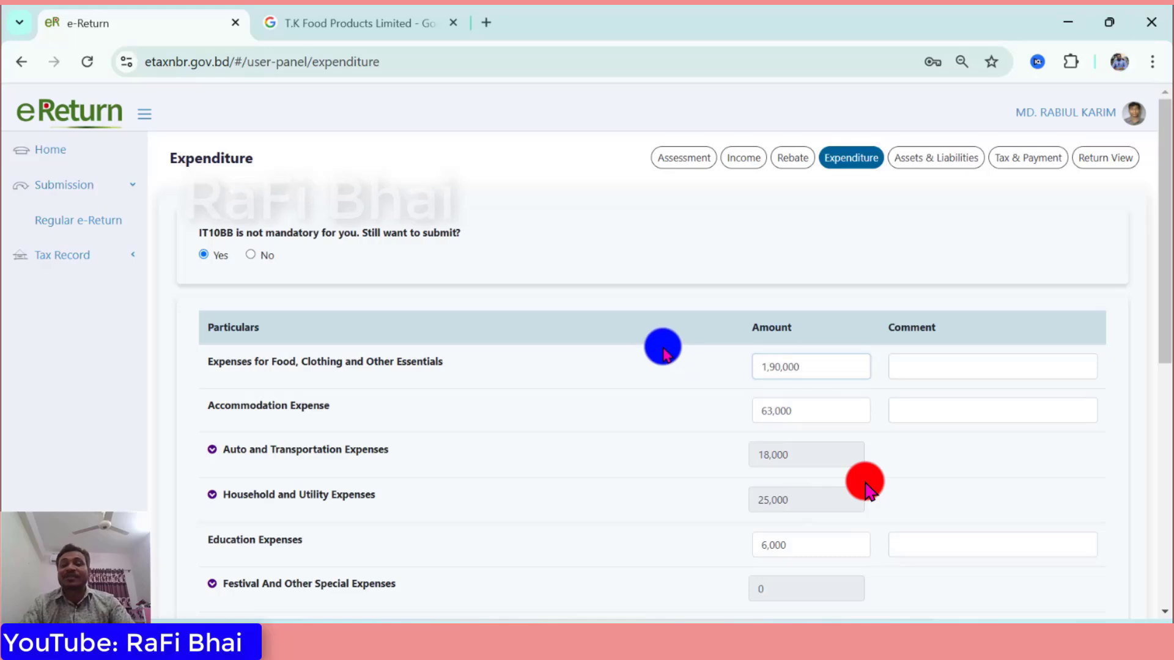
scroll(656, 357, down, 2)
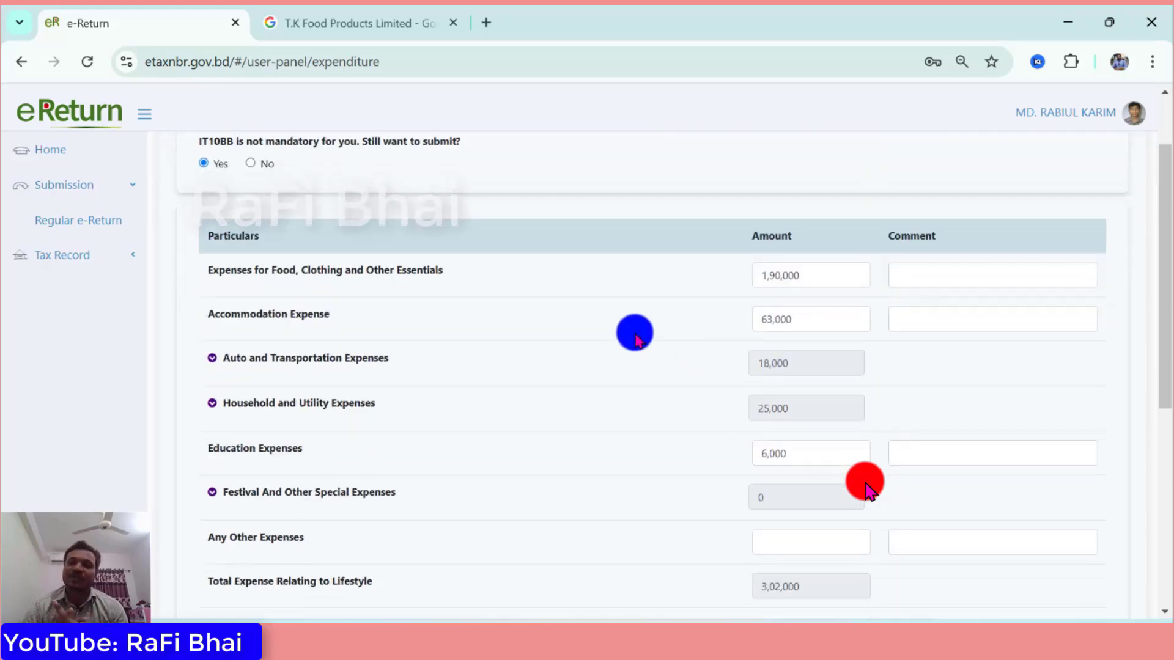
Set Accommodation Expense to 63,005, then save and continue to assets and liabilities.
click(778, 318)
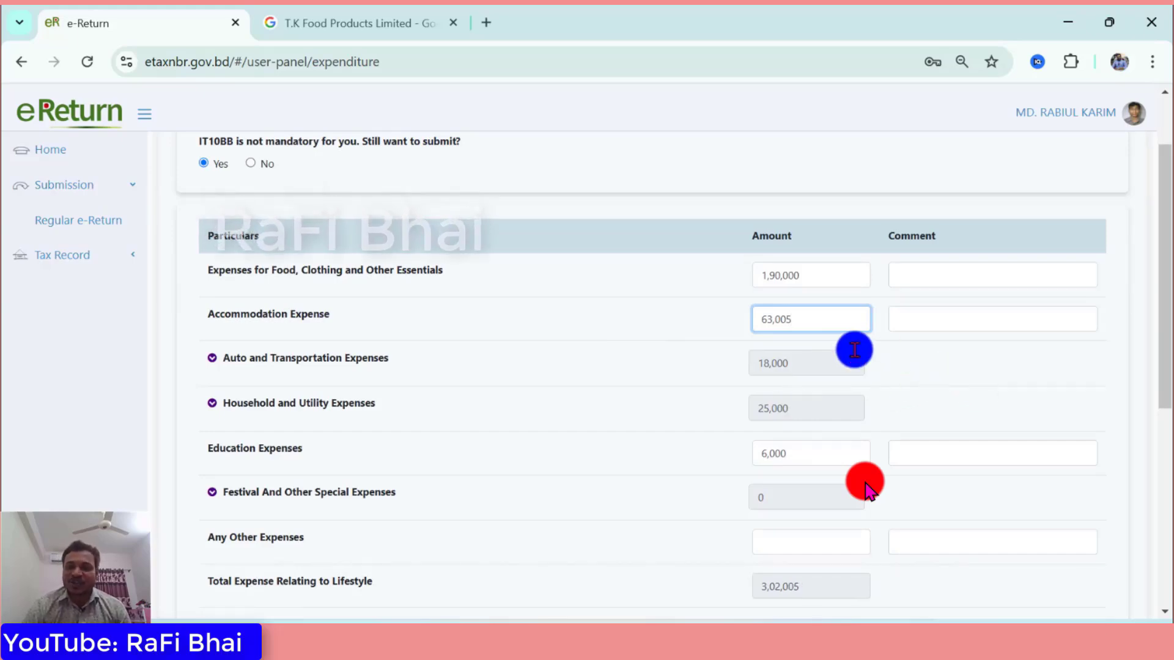
click(946, 360)
scroll(946, 360, down, 8)
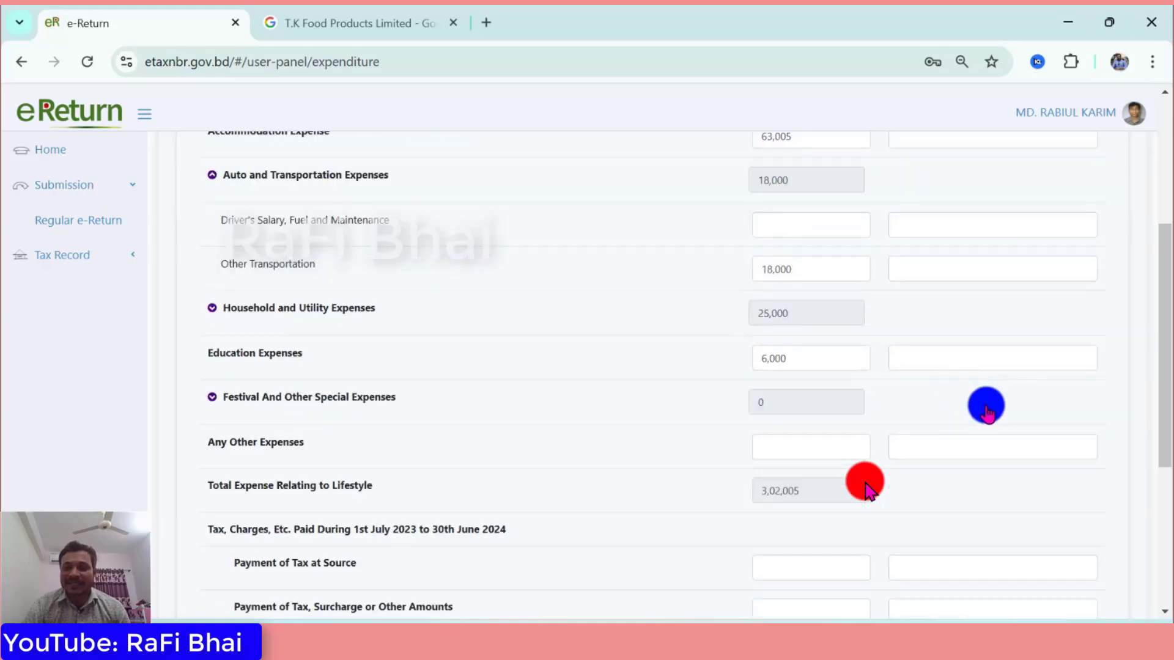
click(1039, 538)
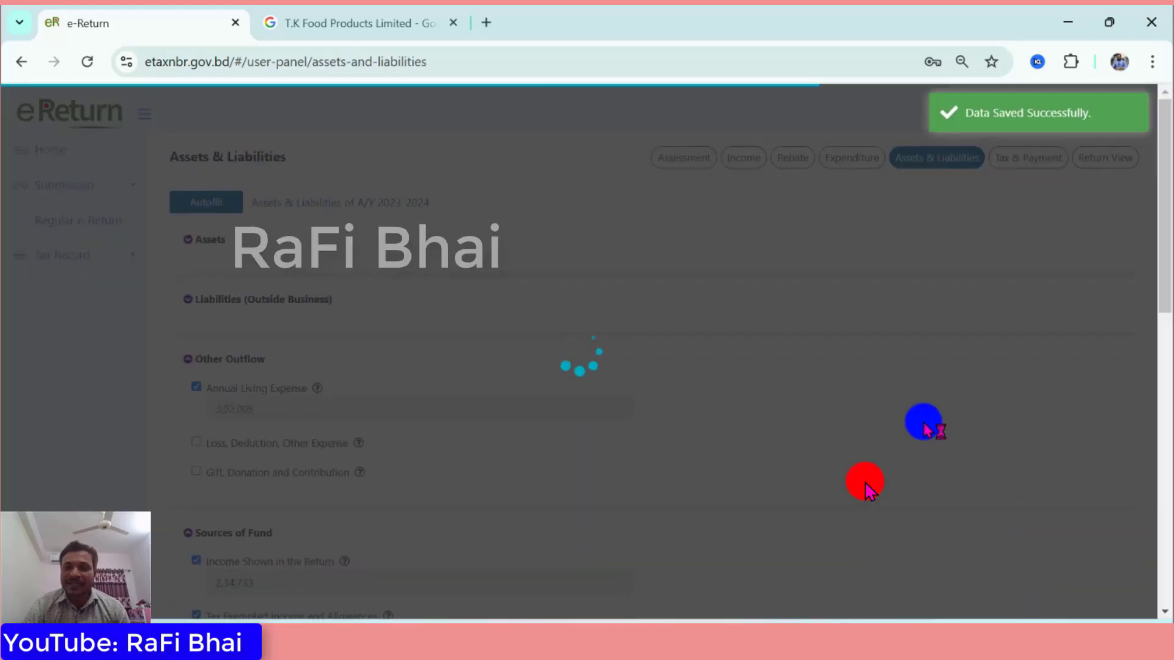
Enter a Contribution of 50,000 with receiver Medical-Baby and the receiver's TIN under Other Outflow, then save and continue to tax and payment.
scroll(834, 388, down, 15)
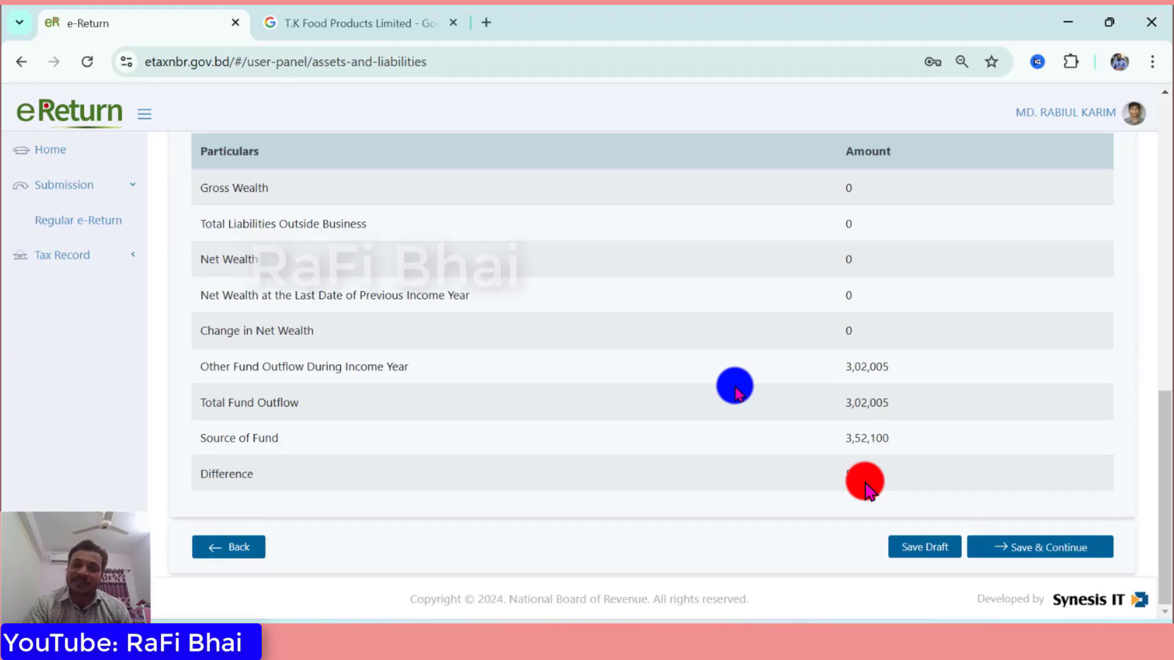
scroll(737, 393, up, 6)
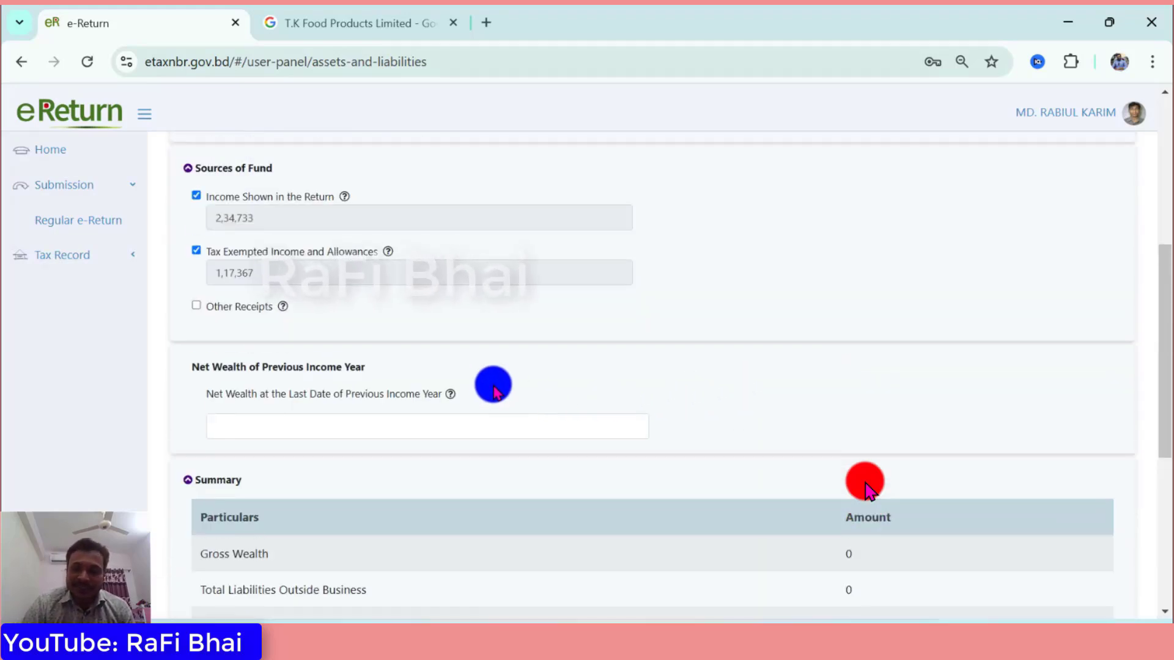
scroll(496, 392, up, 6)
click(706, 479)
text(15)
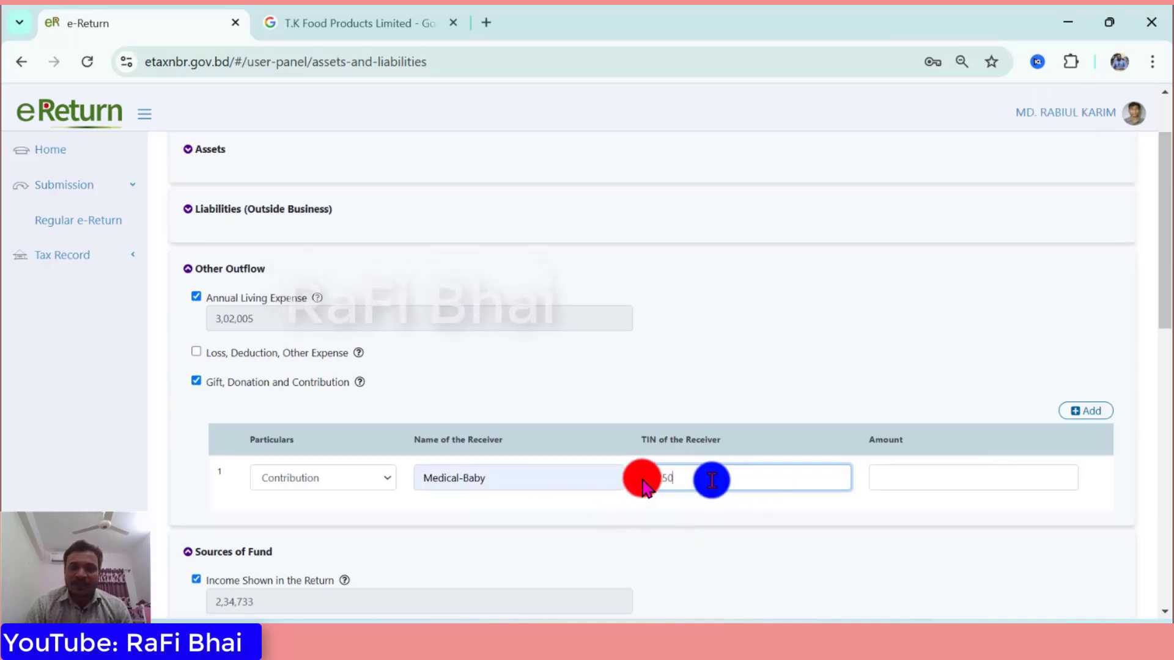
scroll(711, 480, down, 10)
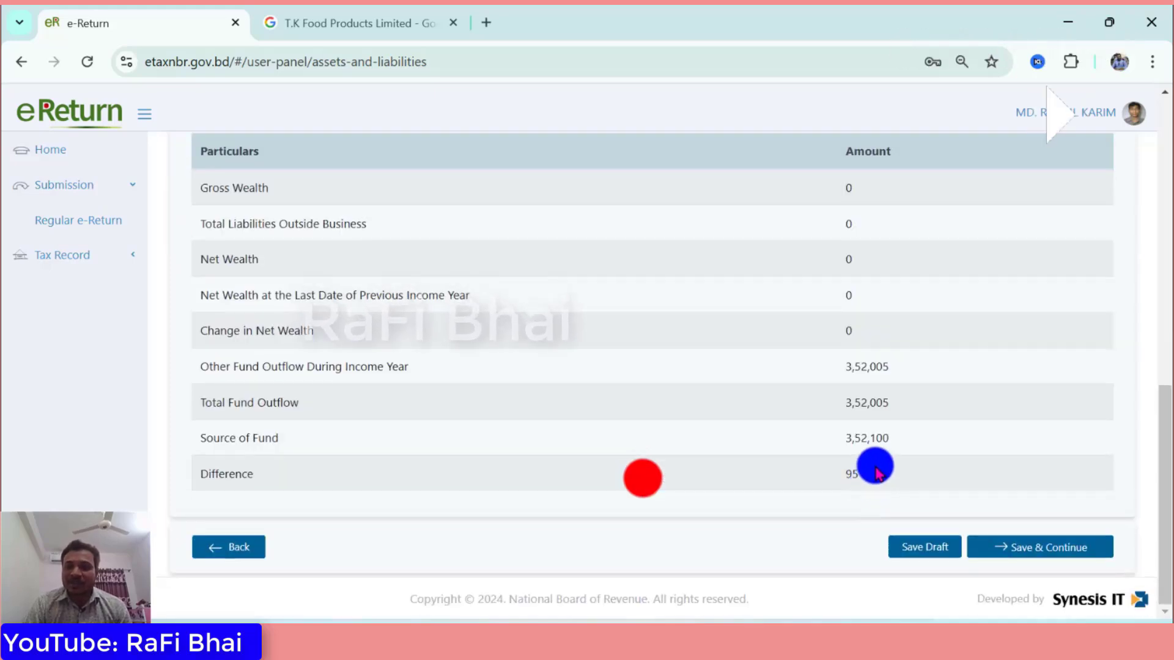
click(1032, 548)
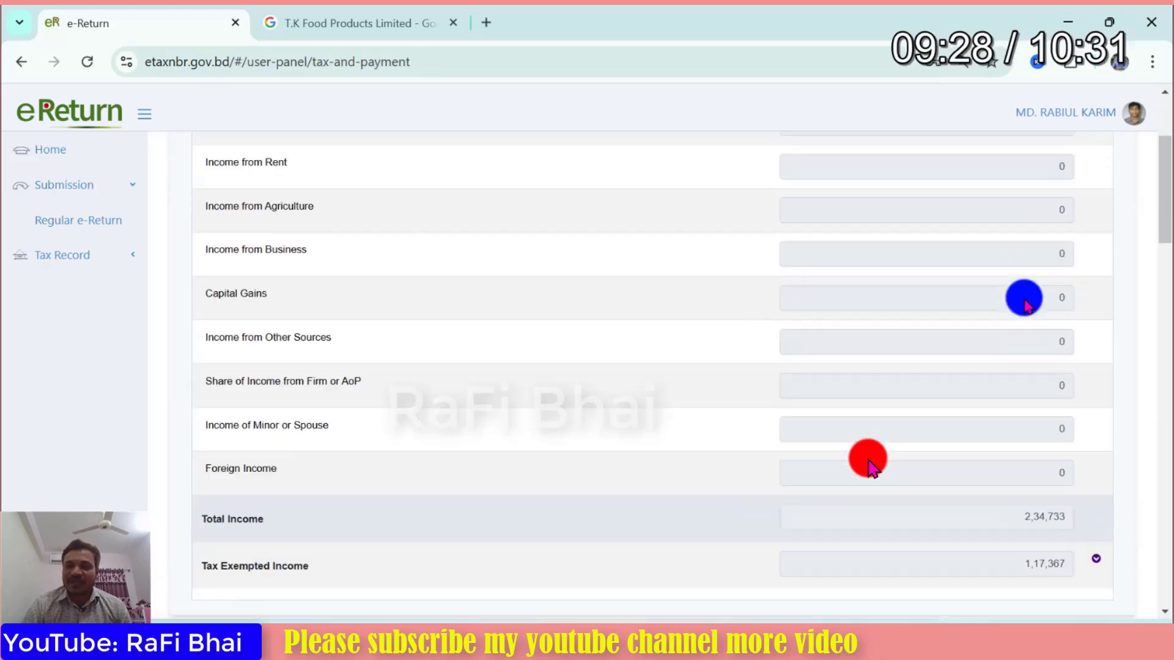
Review the tax and payment page, checking total income, tax computation, total amount payable, payments and final payable amounts.
scroll(1022, 296, down, 2)
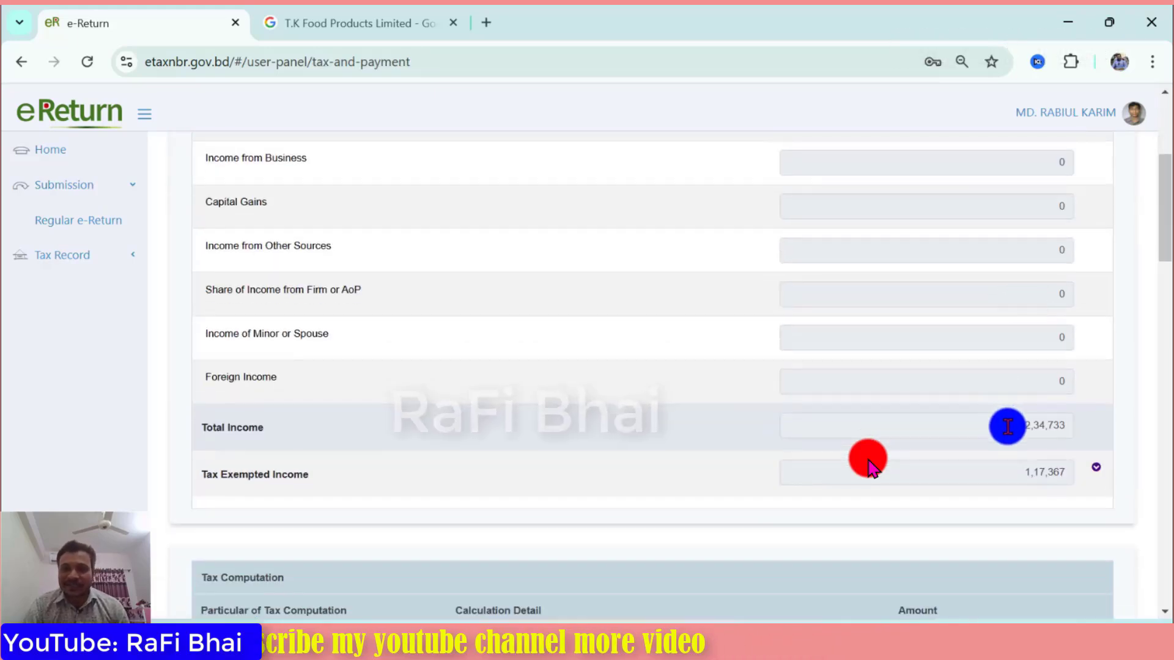
scroll(1007, 428, down, 2)
scroll(1046, 398, down, 2)
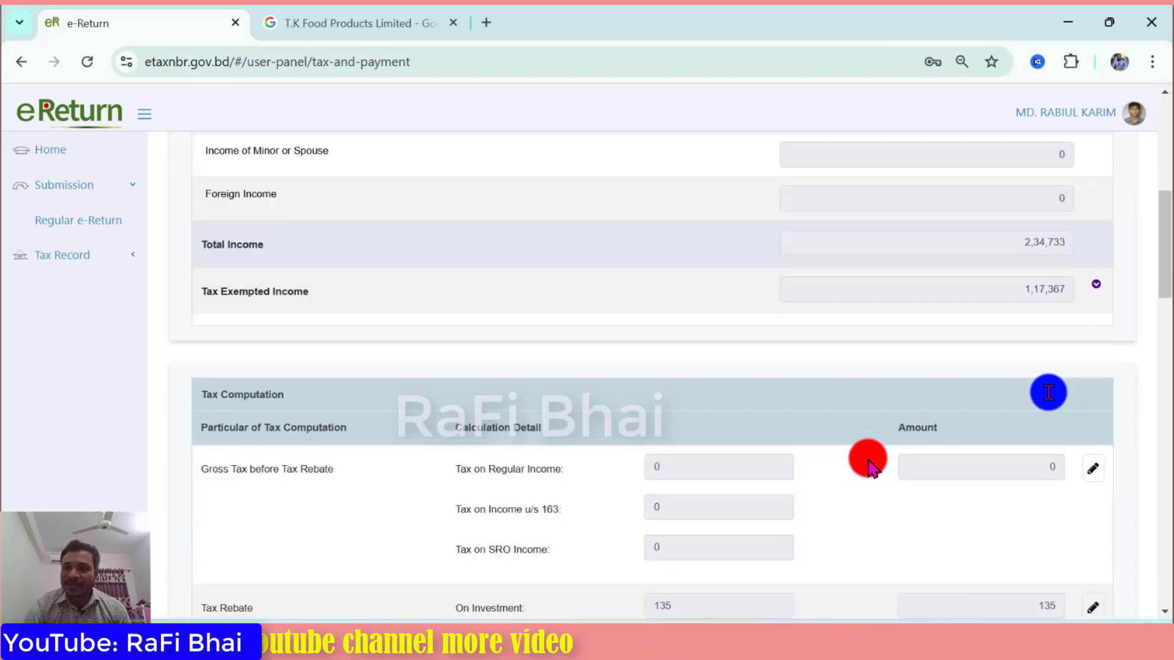
scroll(783, 453, down, 2)
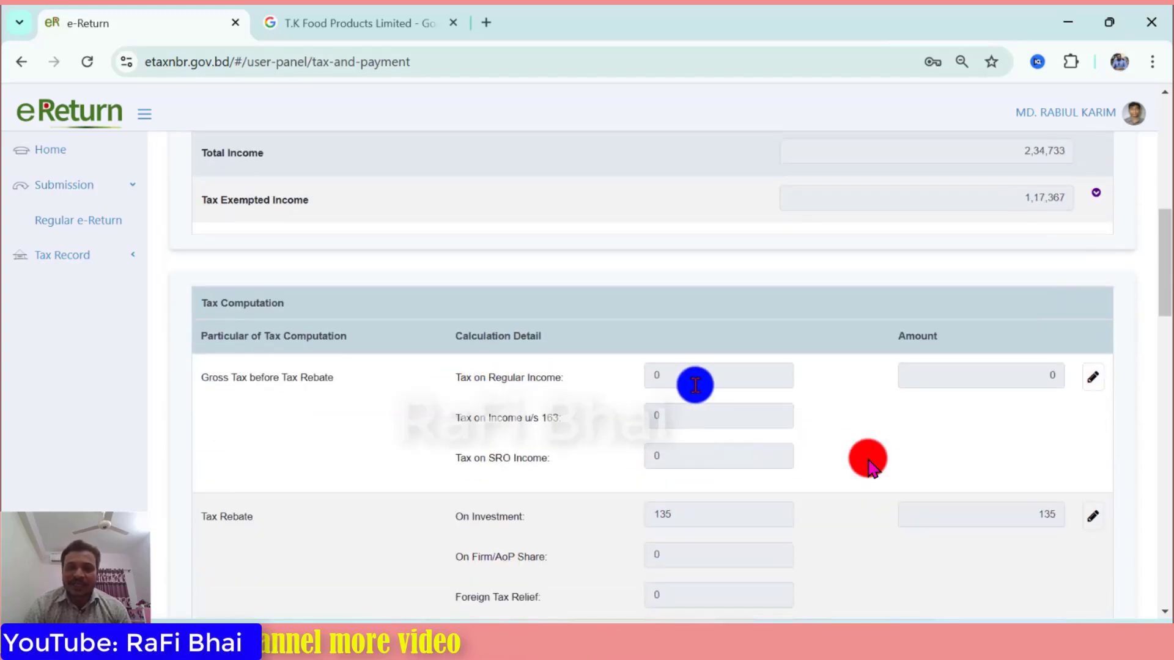
scroll(856, 428, down, 2)
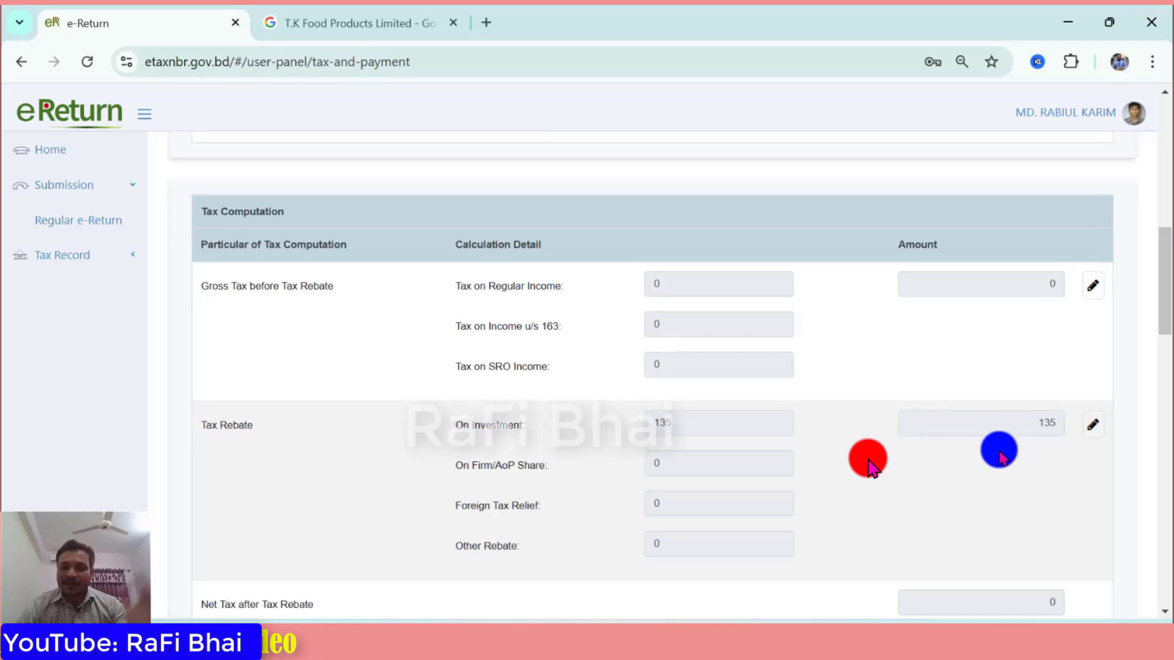
scroll(1030, 435, down, 5)
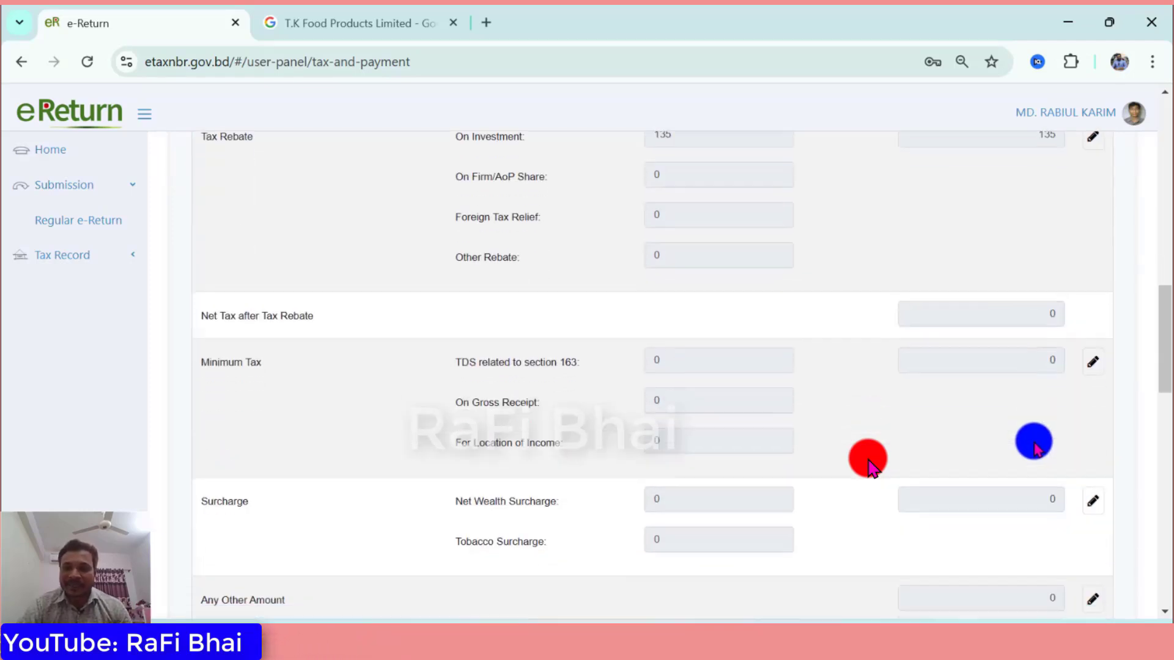
scroll(1033, 442, down, 3)
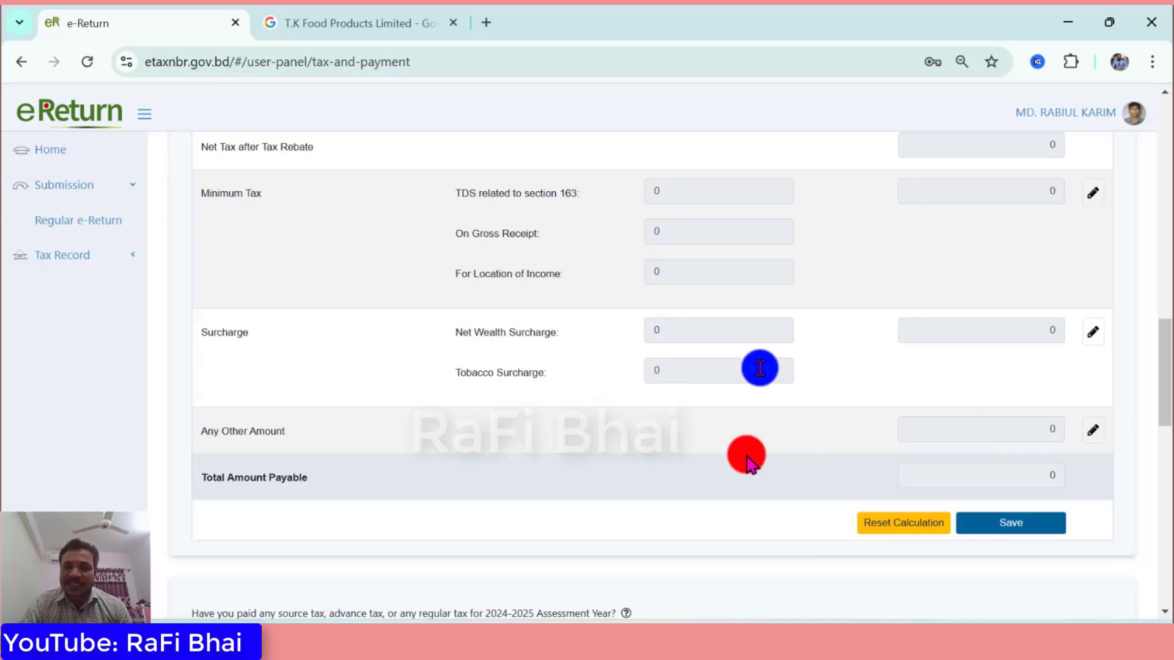
drag(1032, 476, 1077, 481)
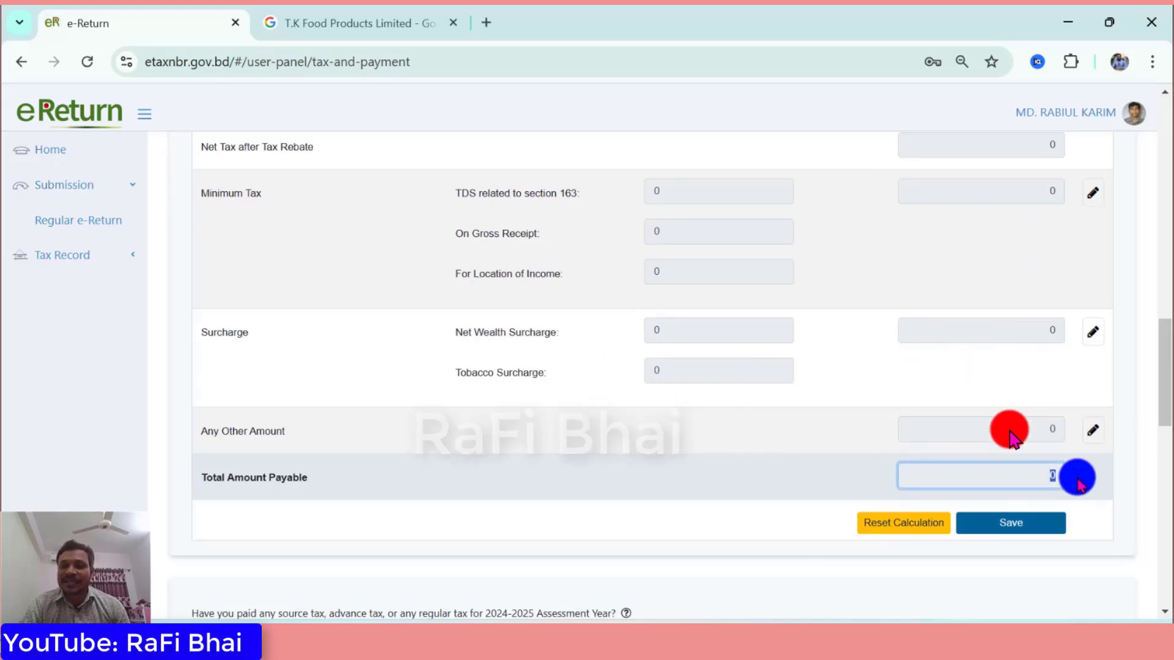
scroll(1040, 478, down, 4)
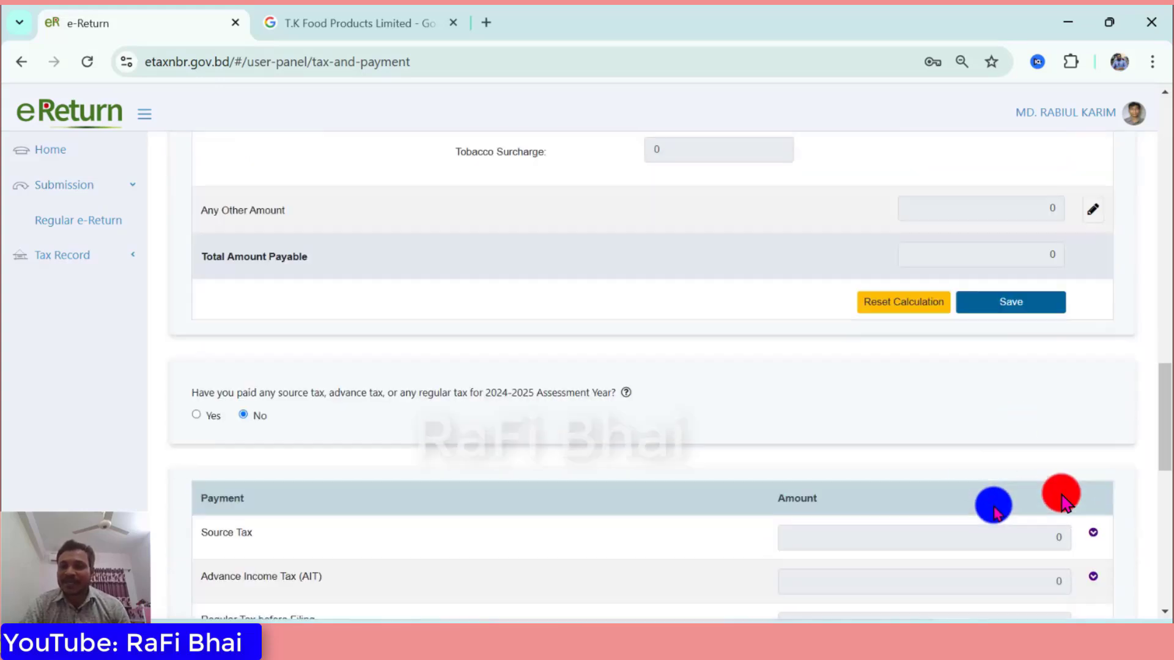
scroll(1062, 497, down, 9)
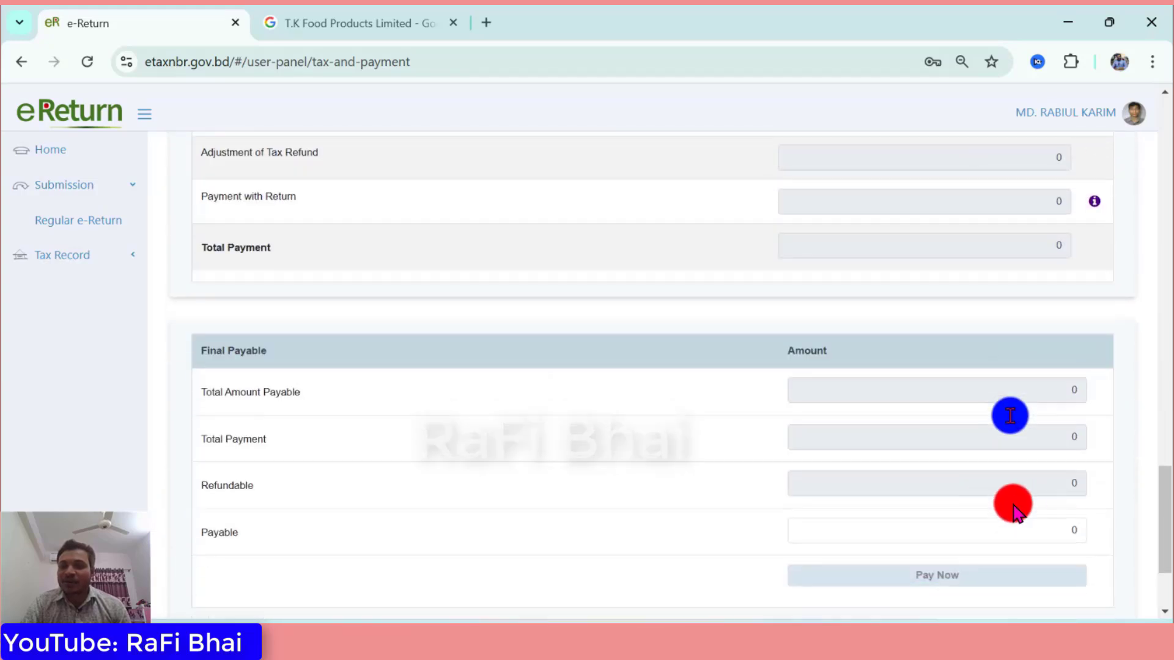
scroll(1003, 512, down, 2)
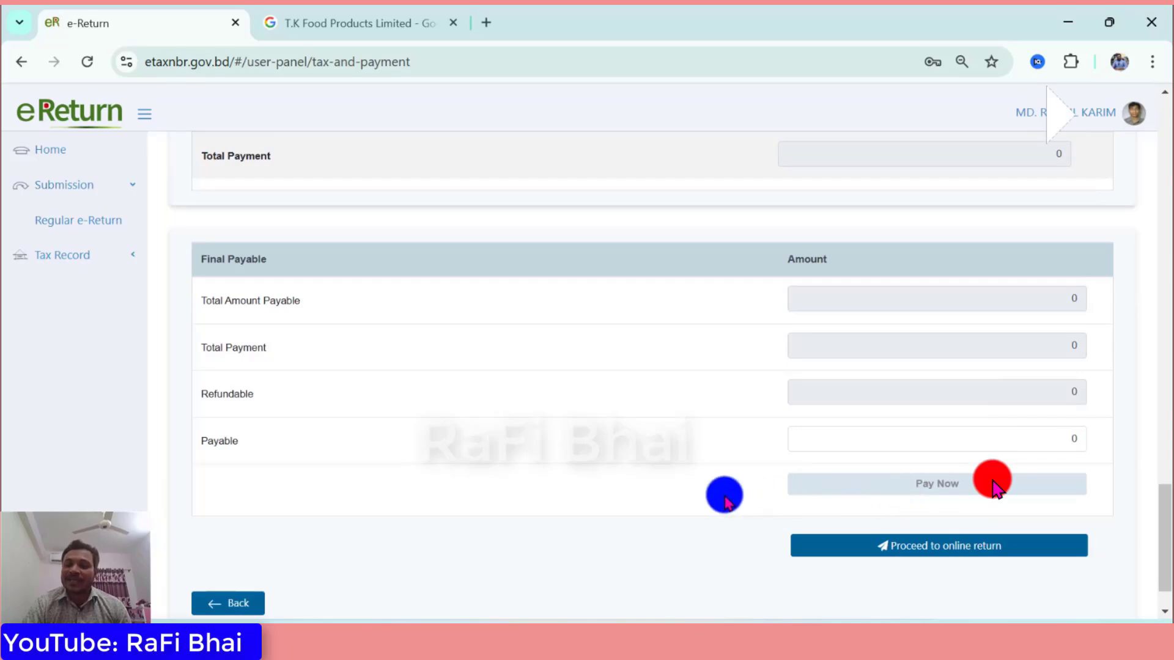
Proceed to the online return and examine the whole form, covering taxpayer details, income statement, schedules, investment tax credit, and assets, liabilities and expenses.
click(917, 544)
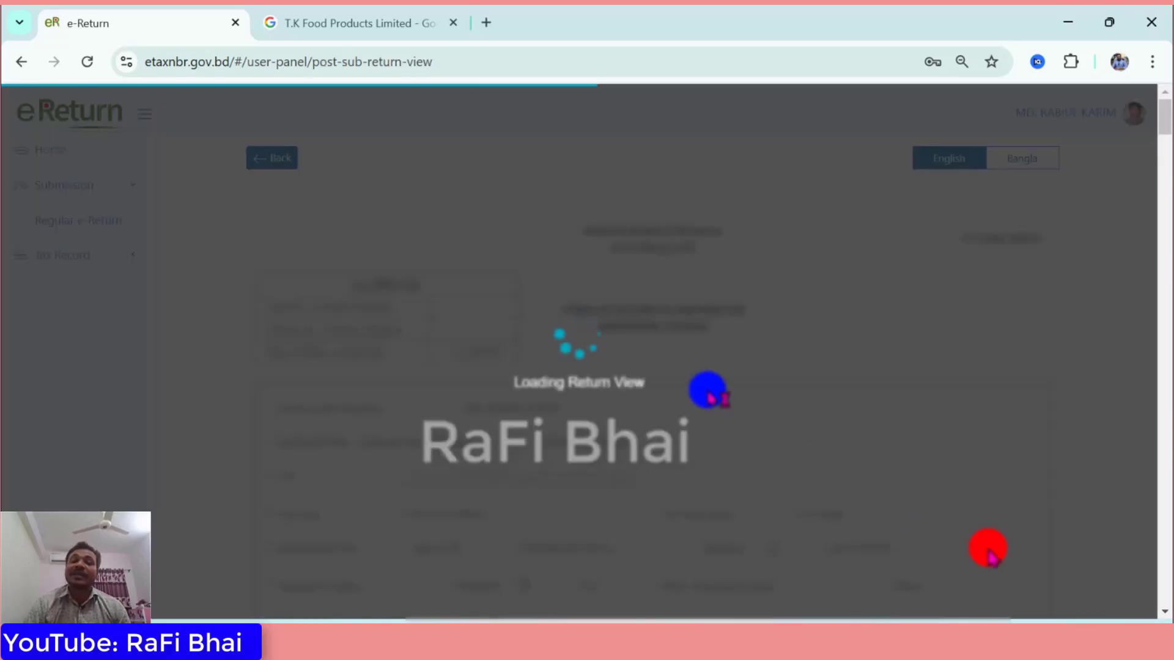
scroll(708, 394, down, 2)
scroll(707, 394, down, 12)
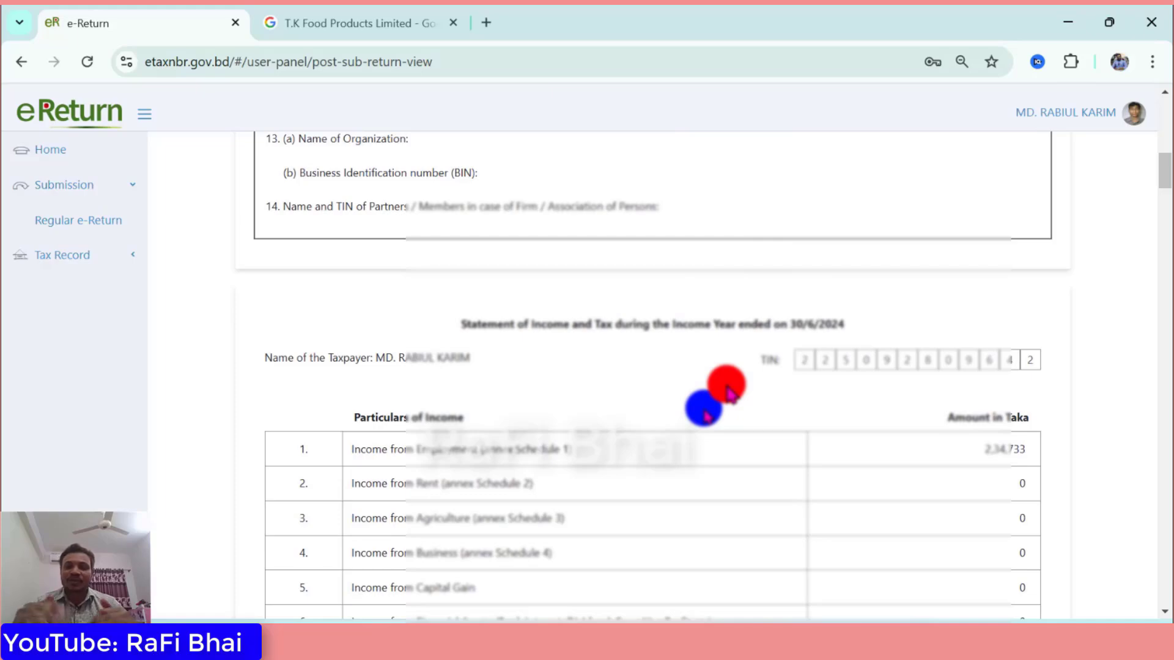
scroll(729, 390, down, 20)
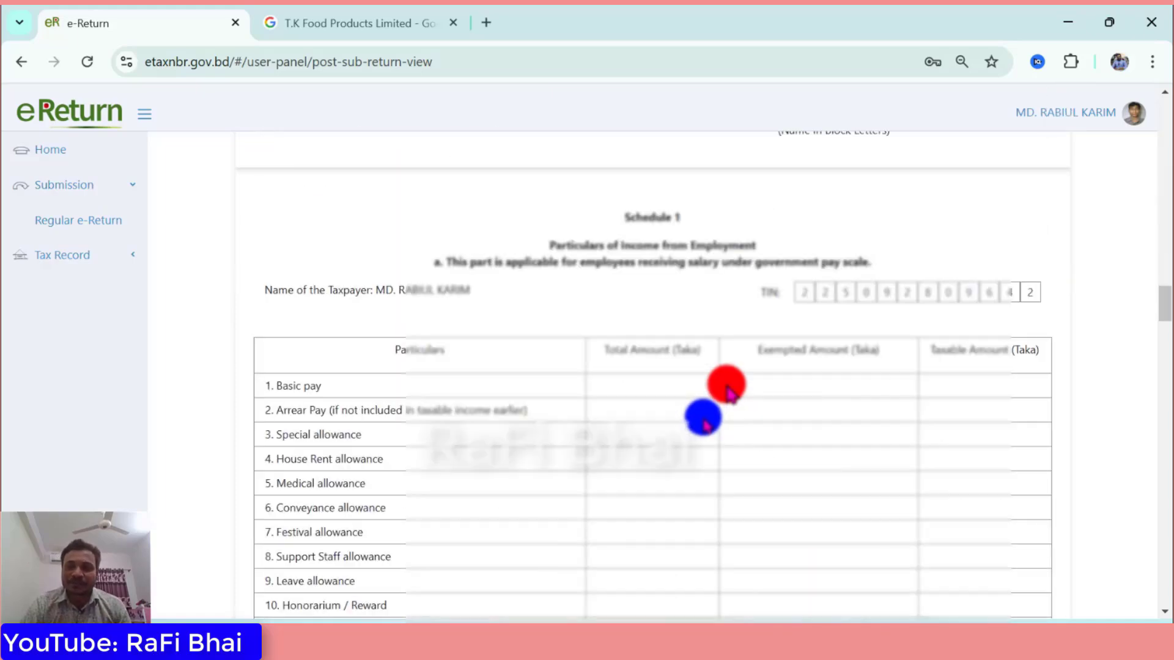
scroll(729, 391, down, 20)
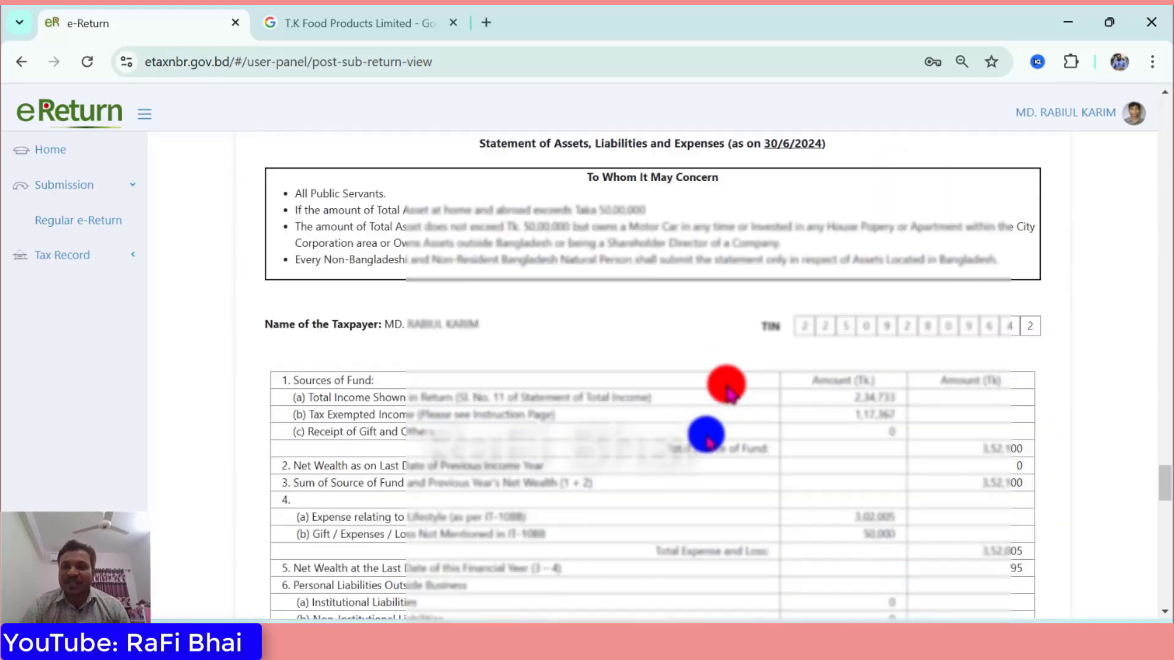
scroll(729, 393, down, 10)
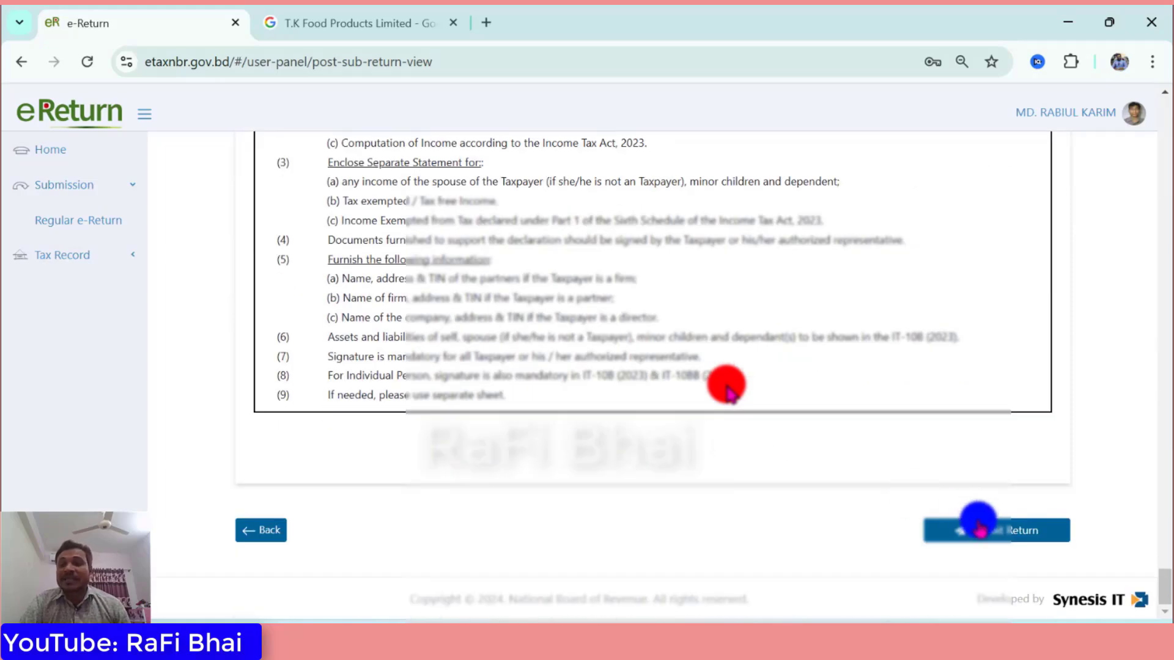
scroll(730, 391, up, 20)
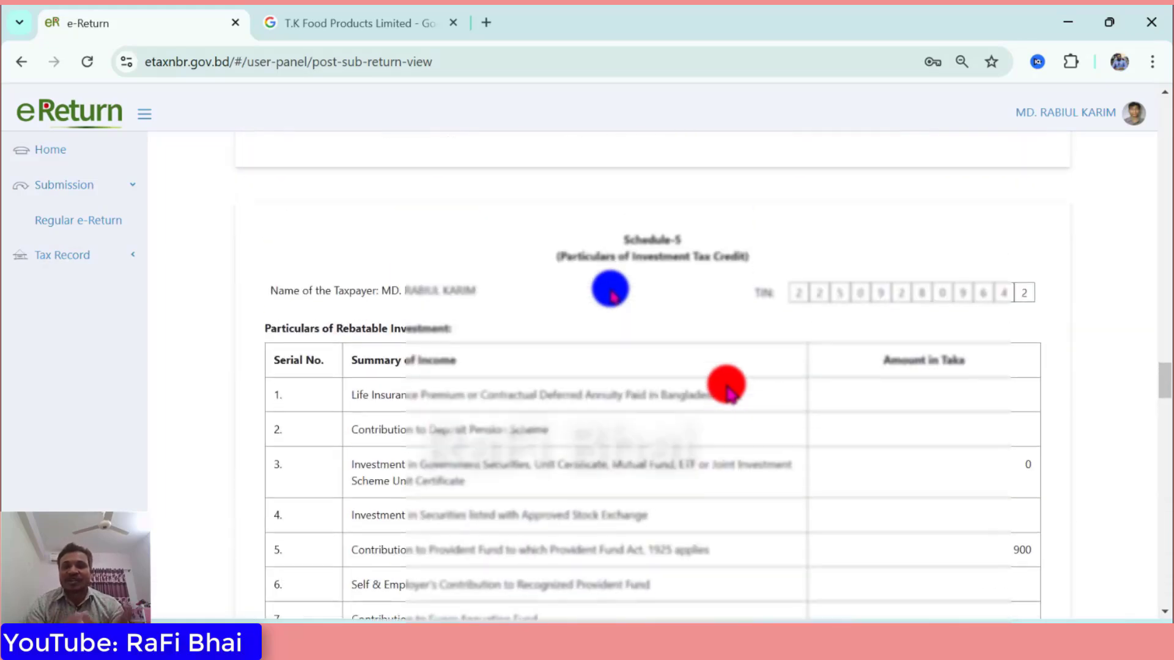
scroll(729, 392, up, 20)
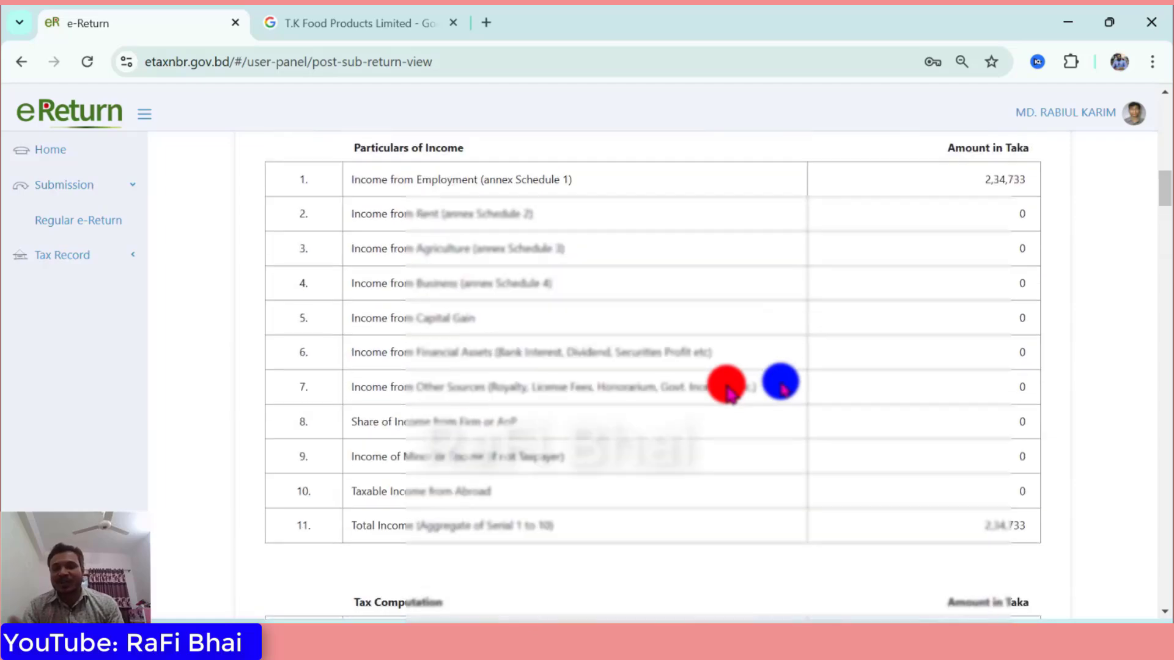
scroll(727, 391, up, 5)
scroll(727, 391, down, 2)
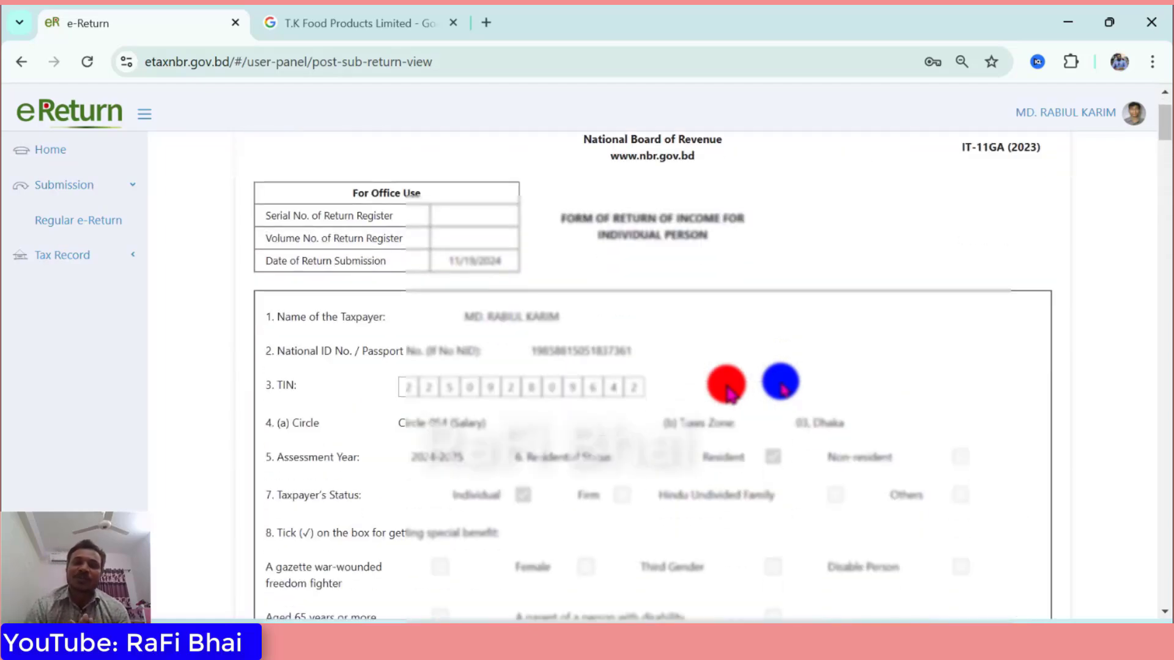
scroll(729, 393, down, 3)
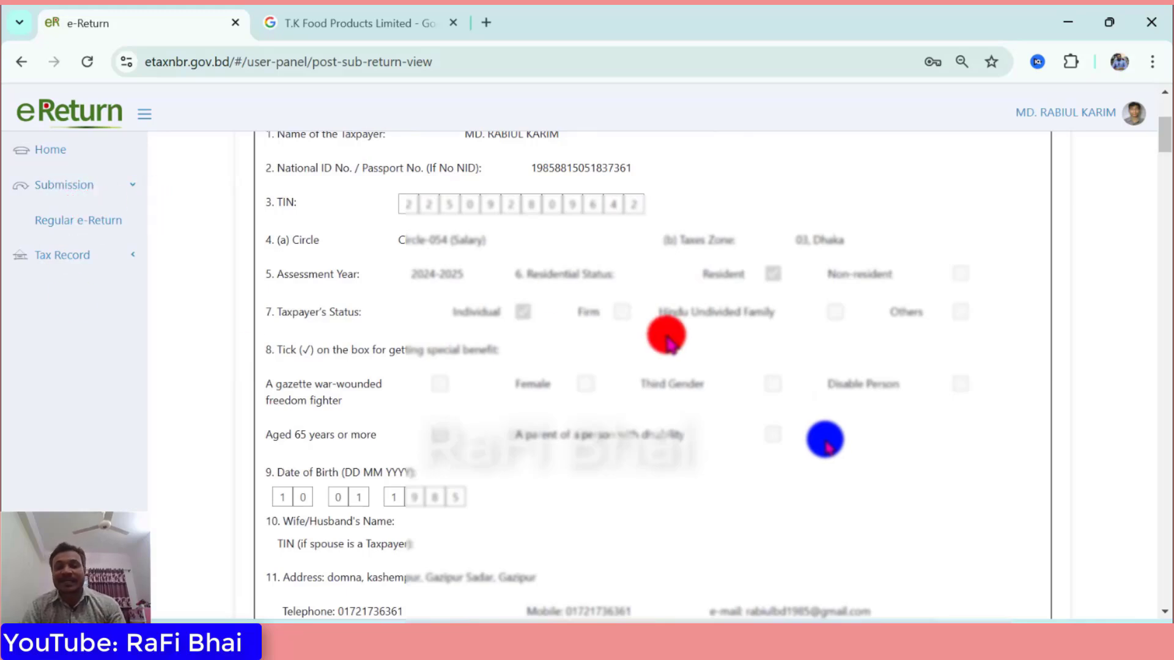
scroll(668, 344, down, 4)
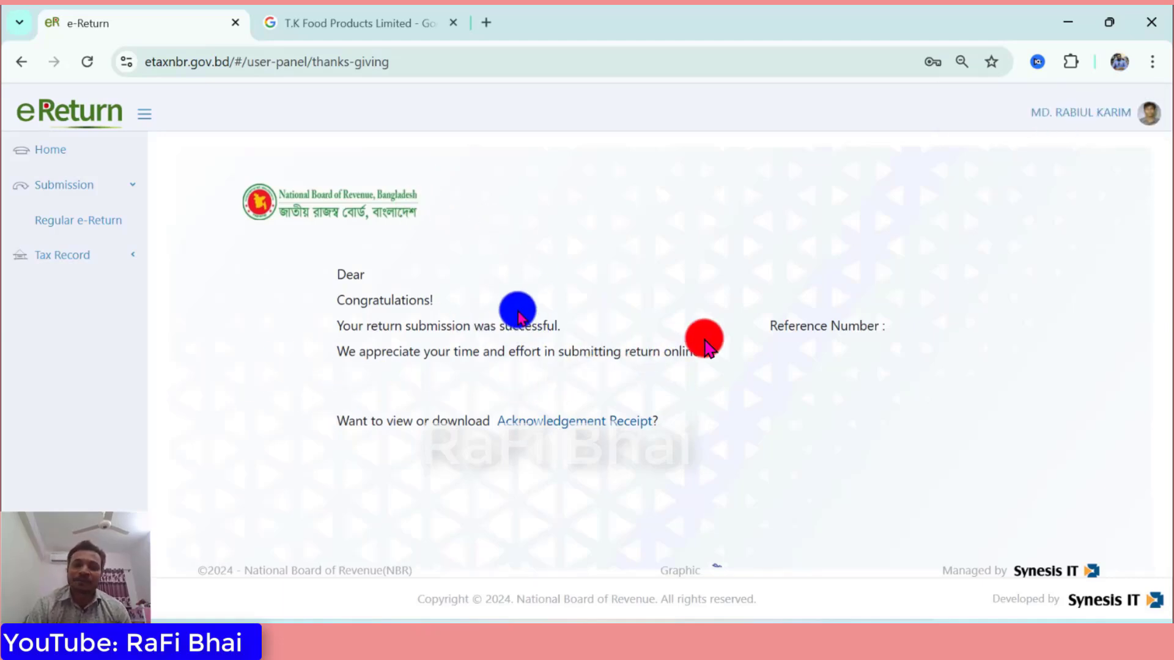
Open the Acknowledgement Receipt of the submitted return and look through it.
click(546, 421)
scroll(552, 435, down, 4)
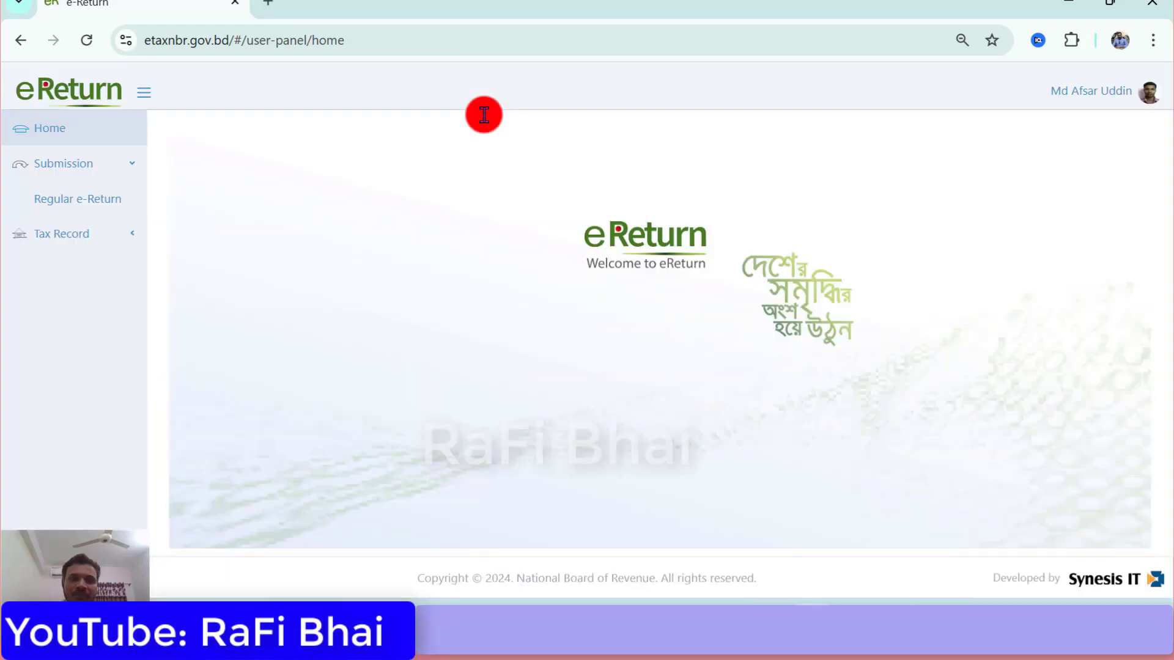
Open the second taxpayer's regular e-return, check the assessment information and heads of income, then save and continue to additional information.
click(88, 211)
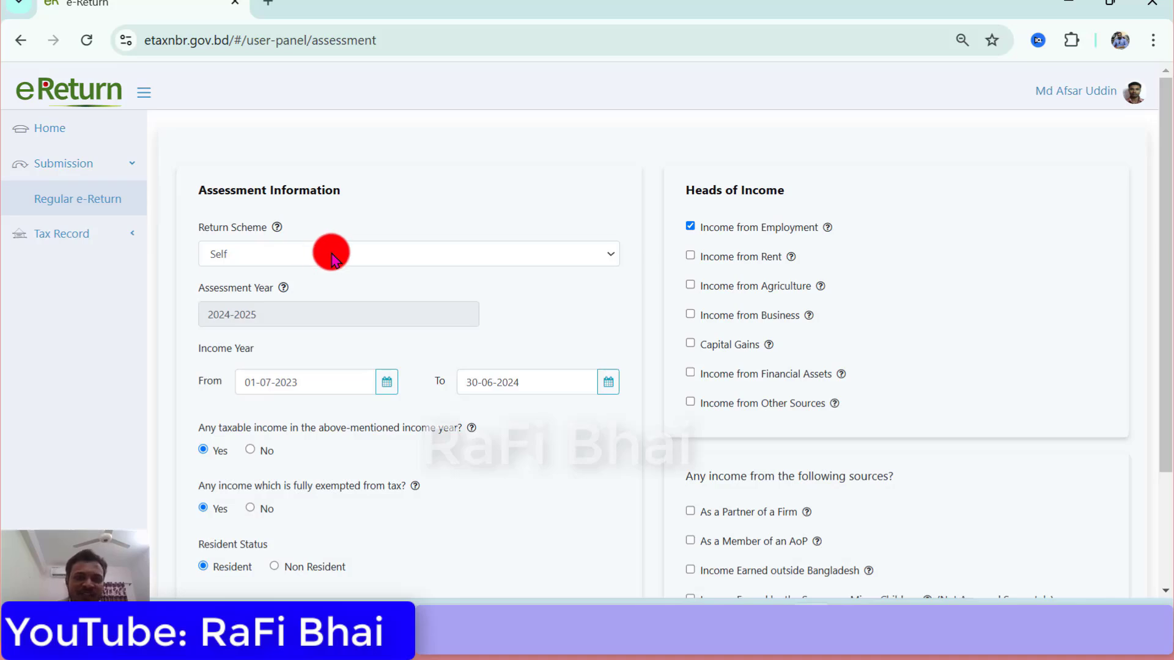
scroll(424, 289, down, 2)
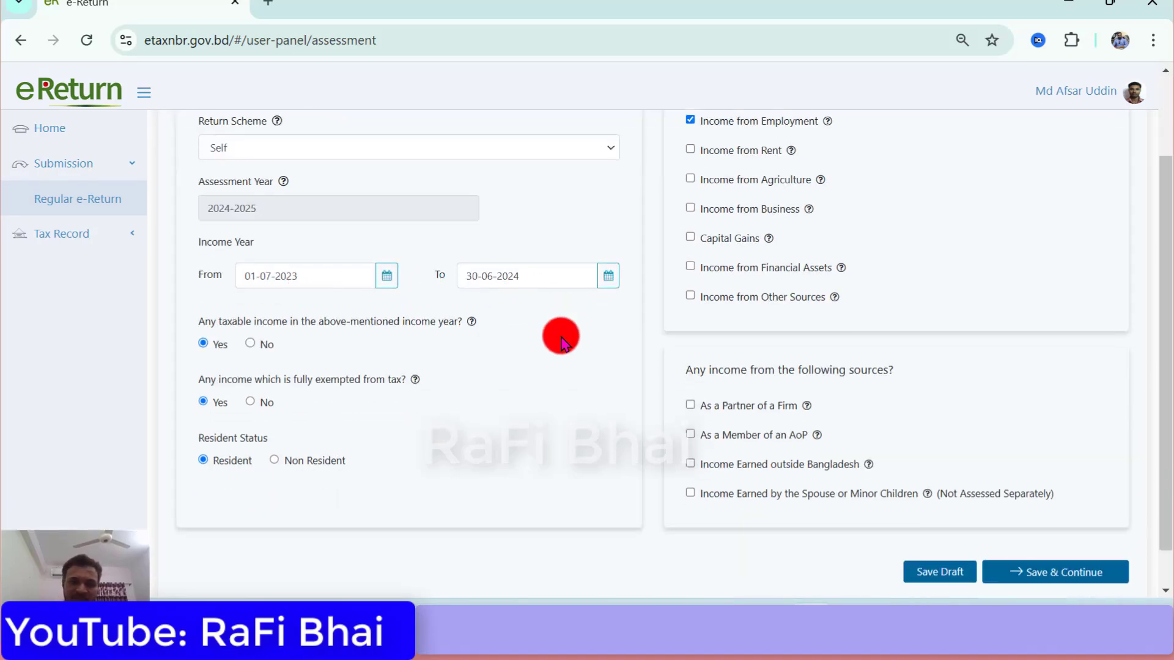
click(854, 605)
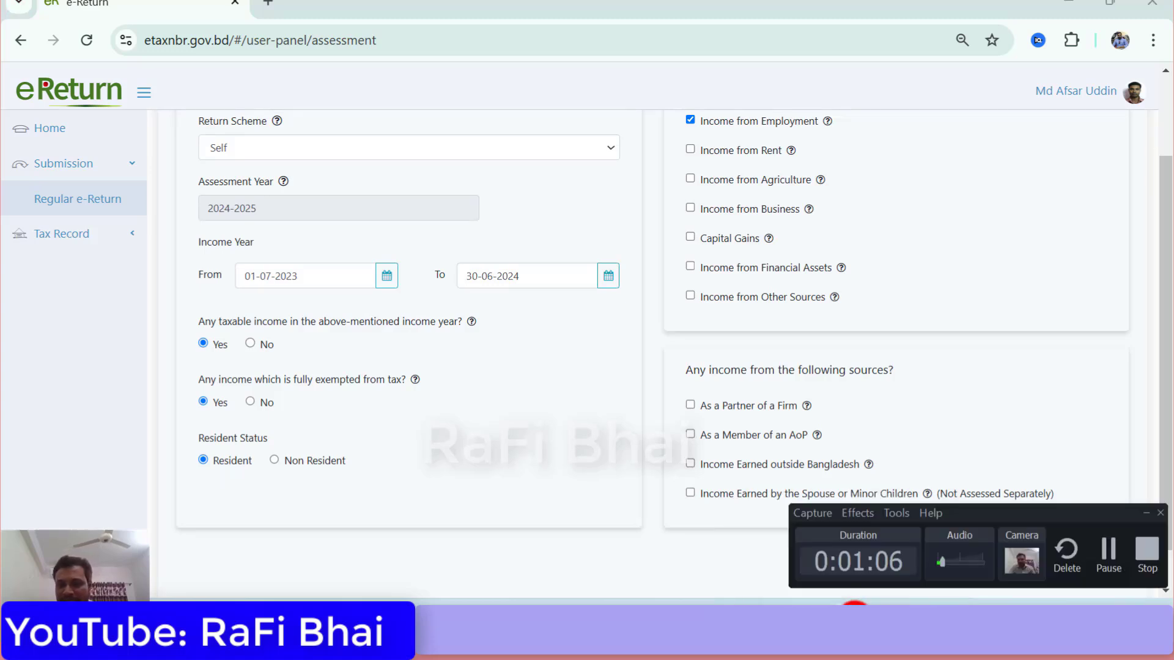
click(854, 605)
click(564, 430)
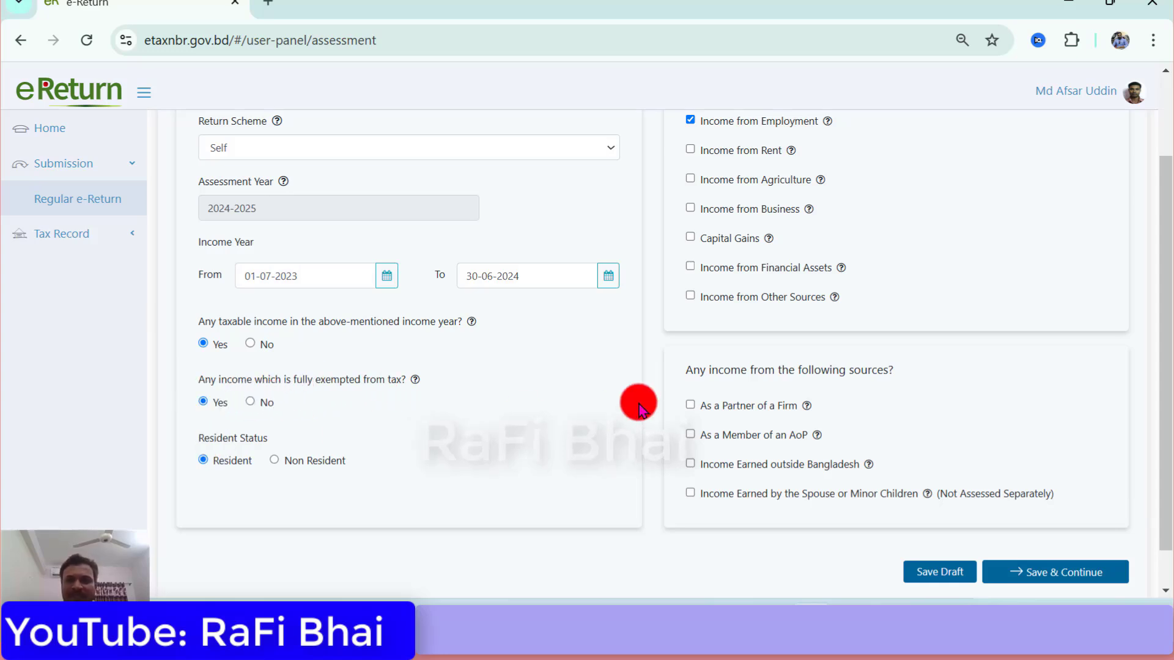
scroll(638, 407, up, 2)
scroll(882, 263, down, 3)
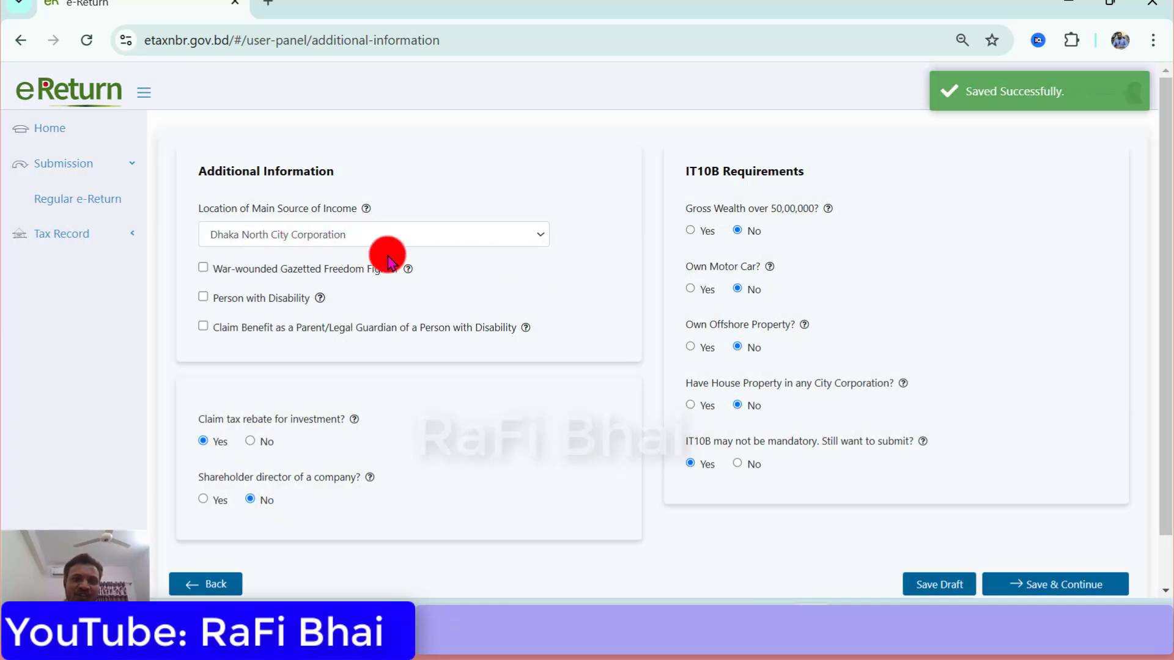
Answer No for shareholder director of a company and Yes for submitting IT10B in the additional information, then save and continue.
scroll(475, 306, down, 1)
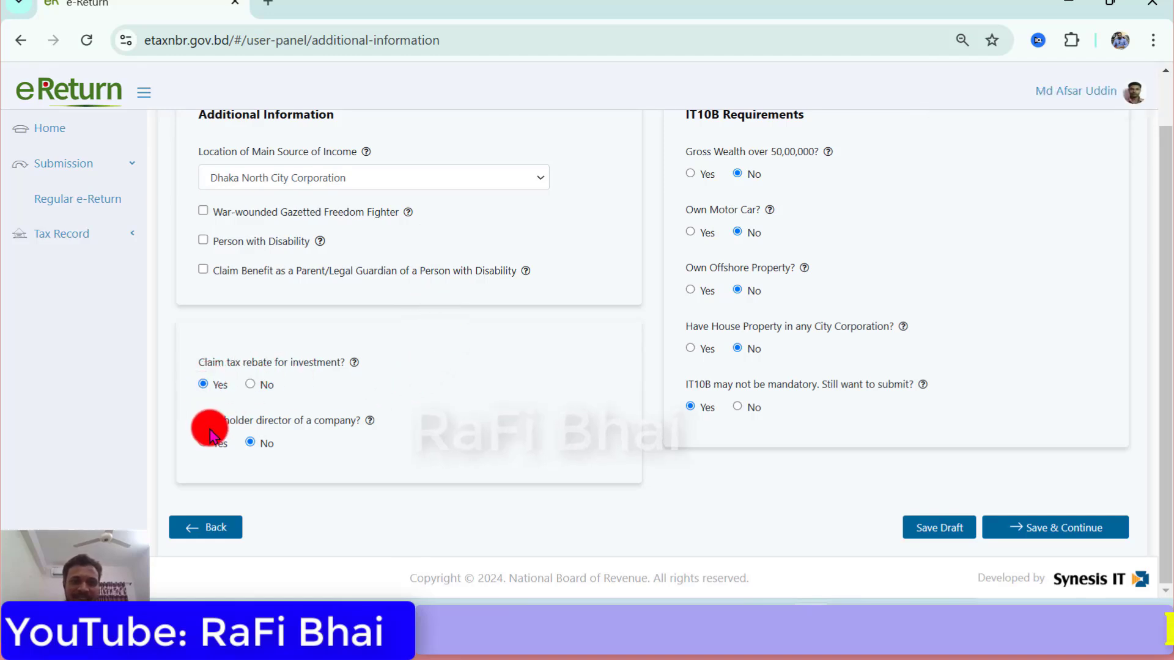
click(259, 442)
scroll(672, 287, up, 1)
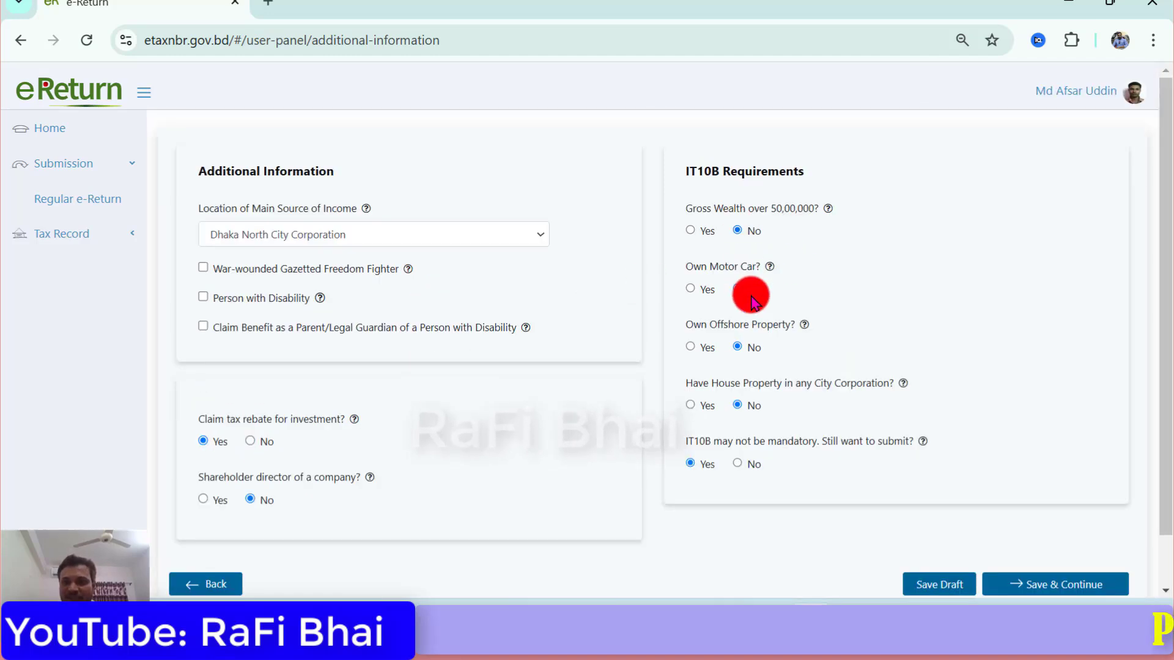
click(690, 464)
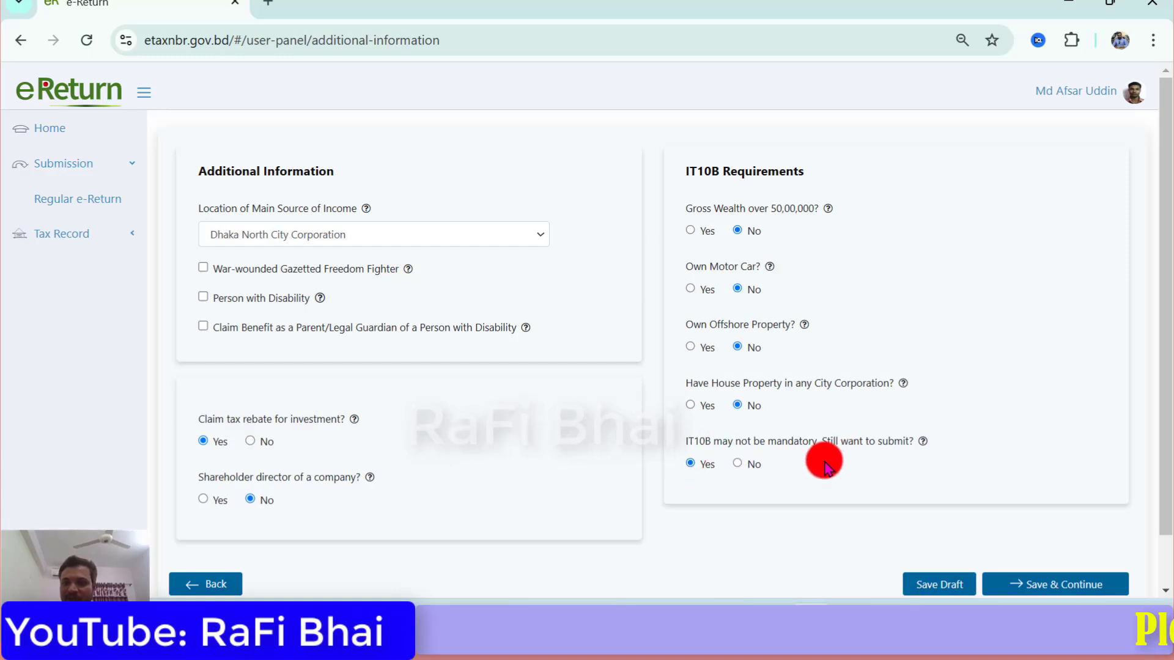
scroll(825, 473, down, 1)
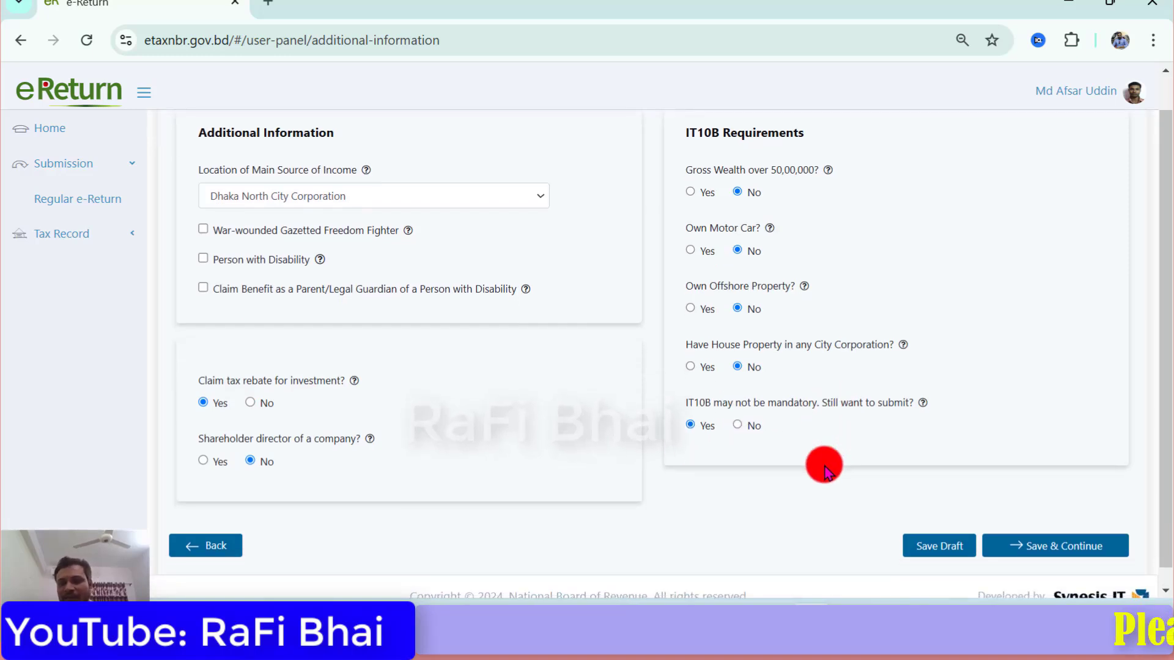
scroll(824, 473, down, 1)
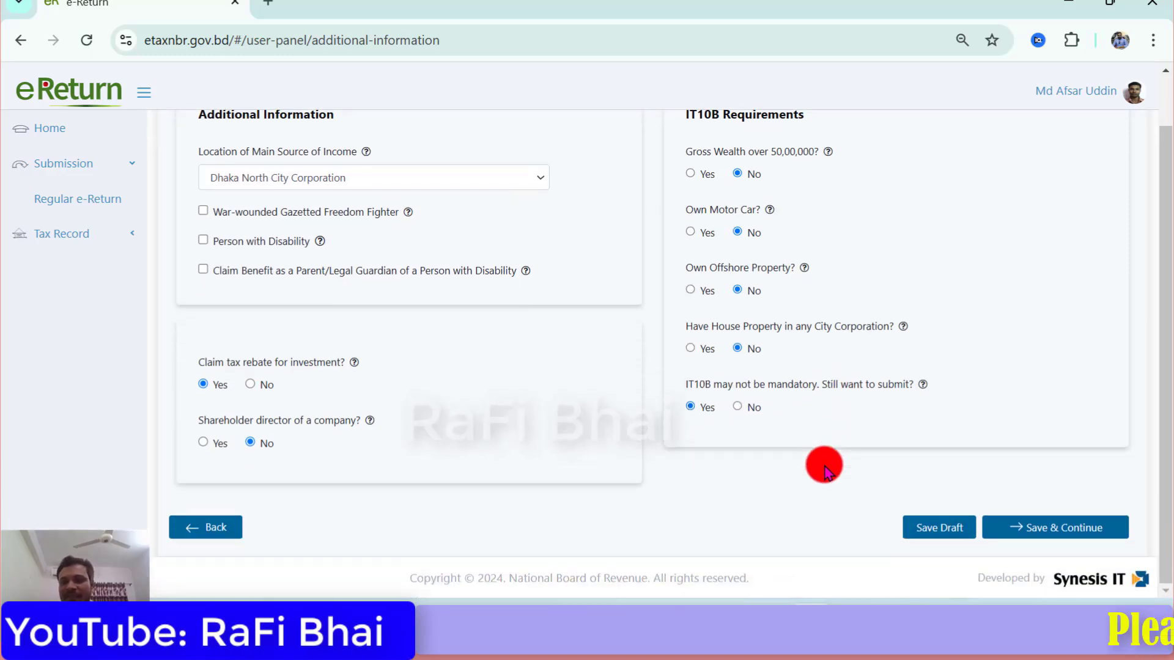
click(1033, 530)
Open the Rebate section and examine the life insurance premium and Deposit Pension Scheme entries.
click(793, 137)
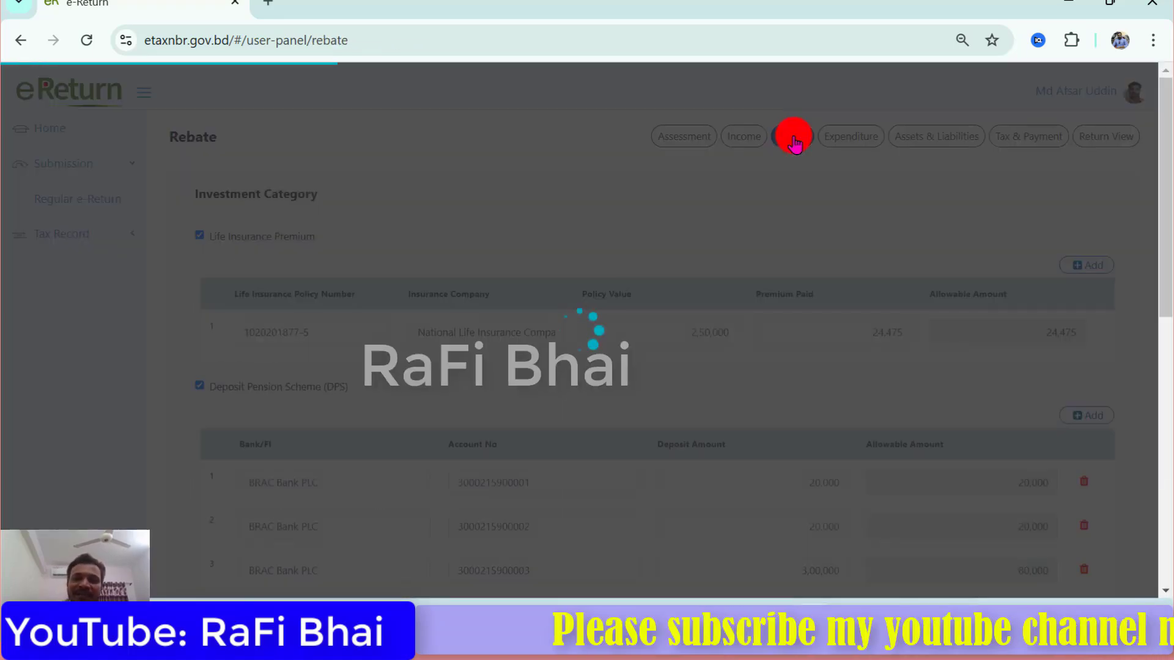
scroll(898, 453, down, 6)
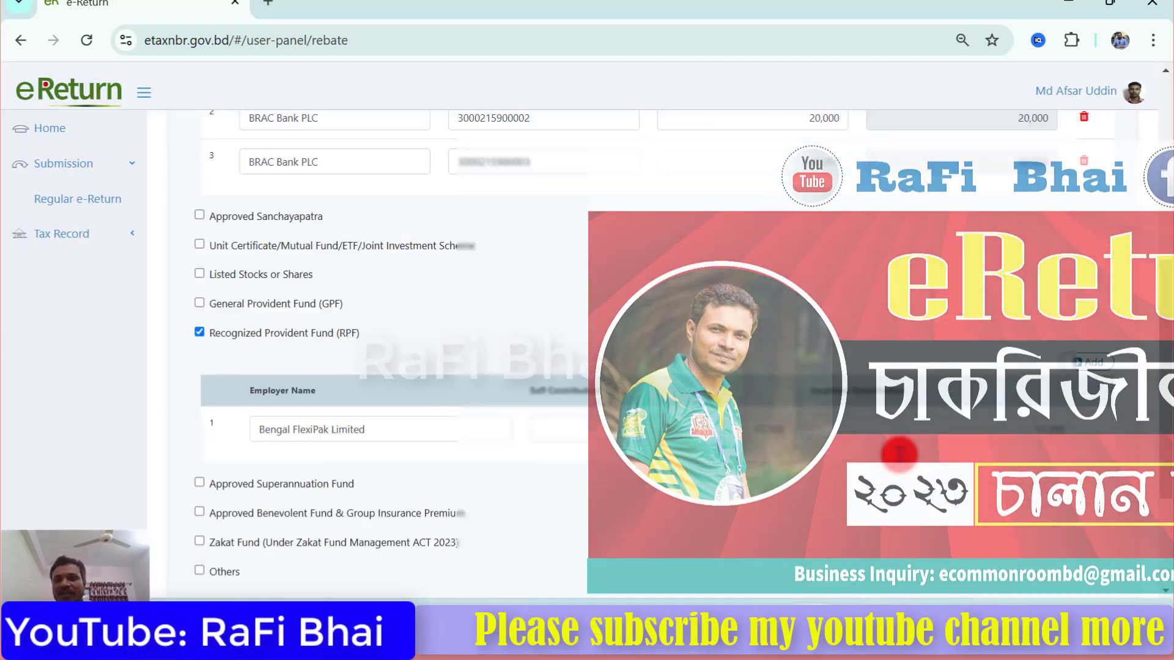
scroll(899, 453, down, 3)
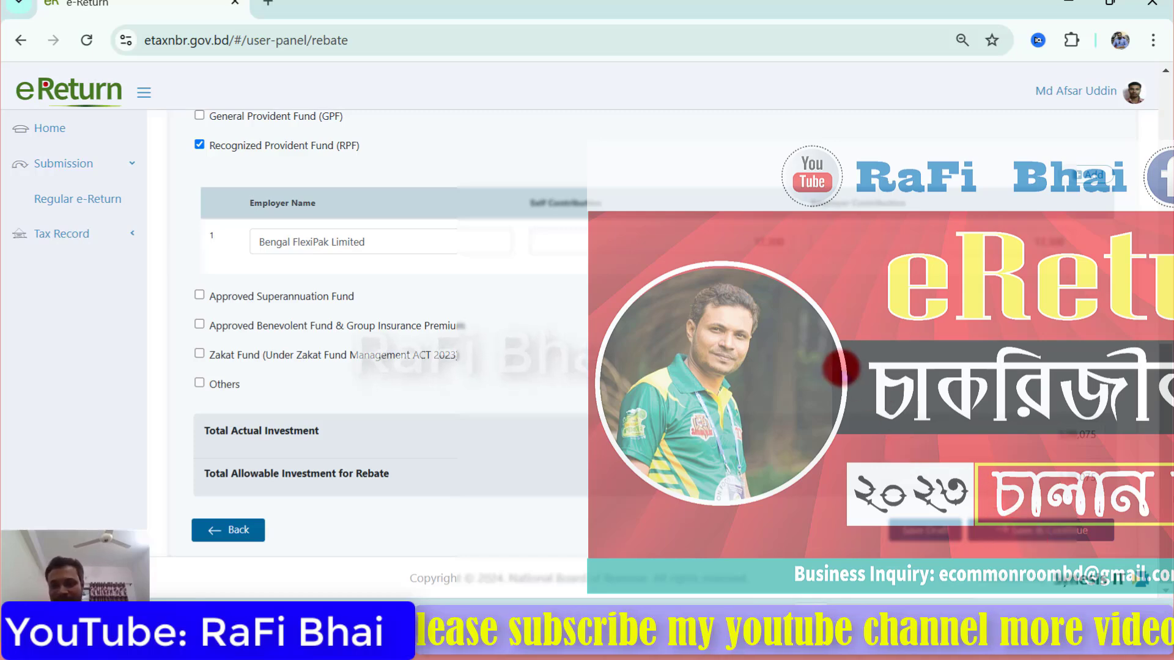
scroll(841, 366, up, 9)
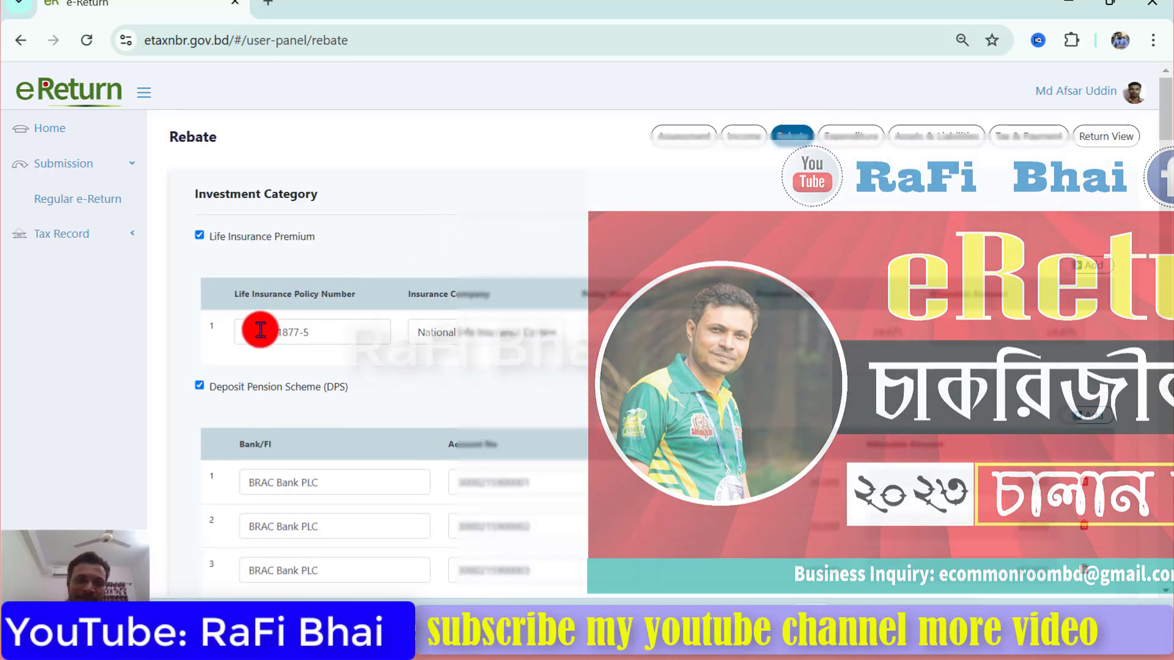
scroll(679, 318, down, 1)
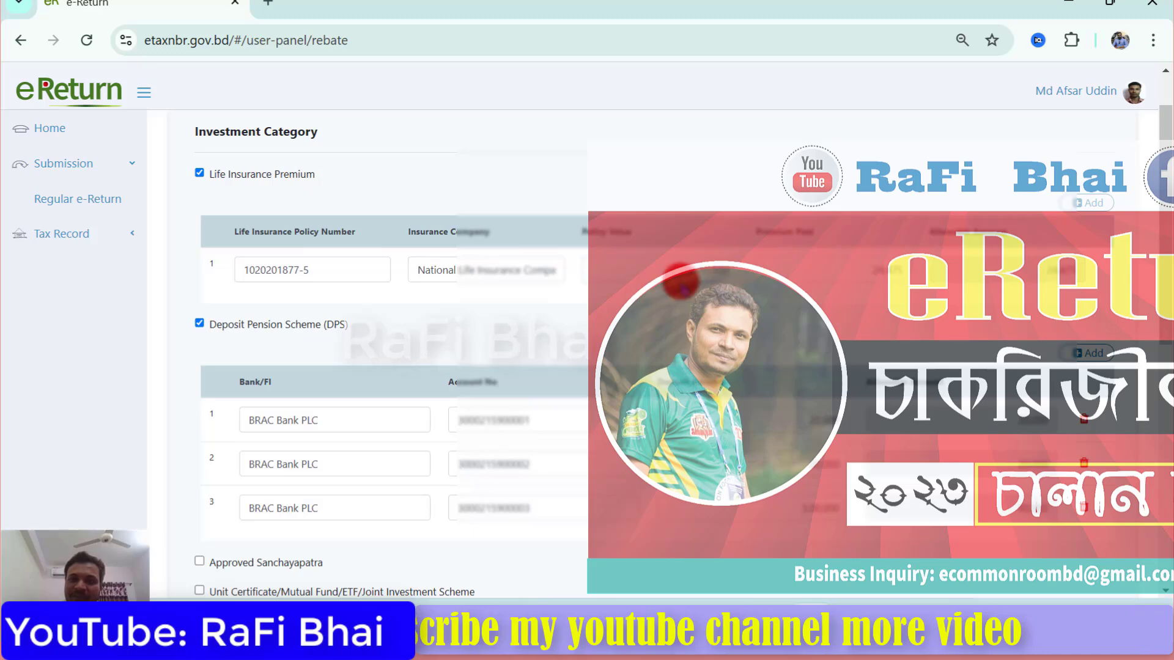
scroll(439, 351, down, 2)
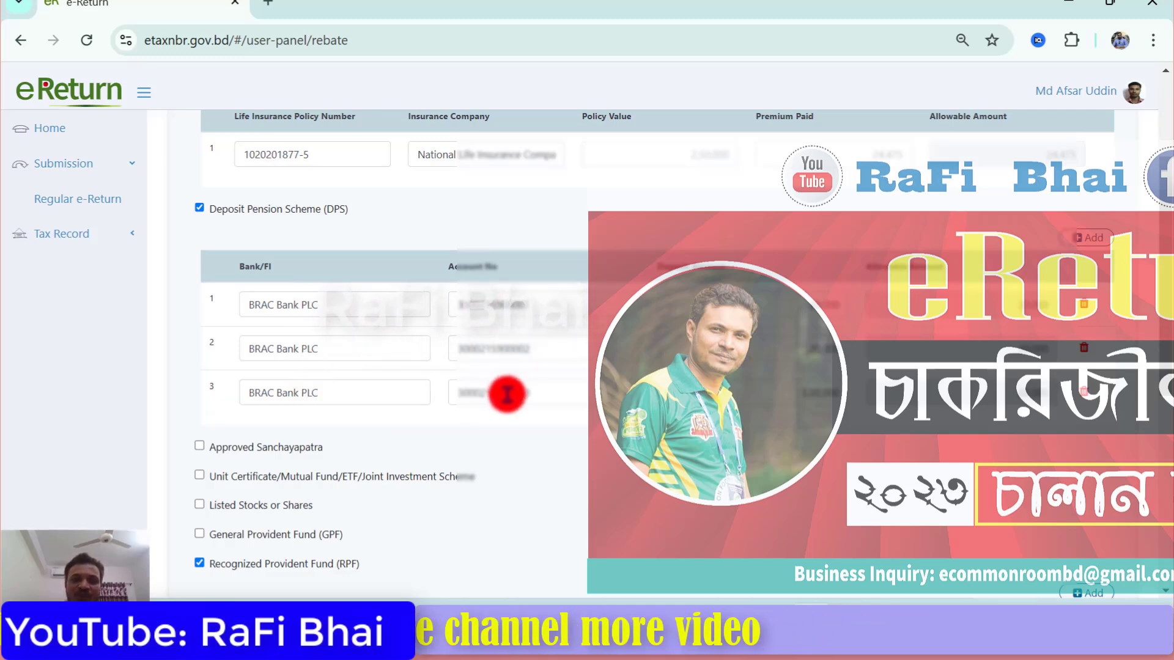
scroll(507, 394, down, 2)
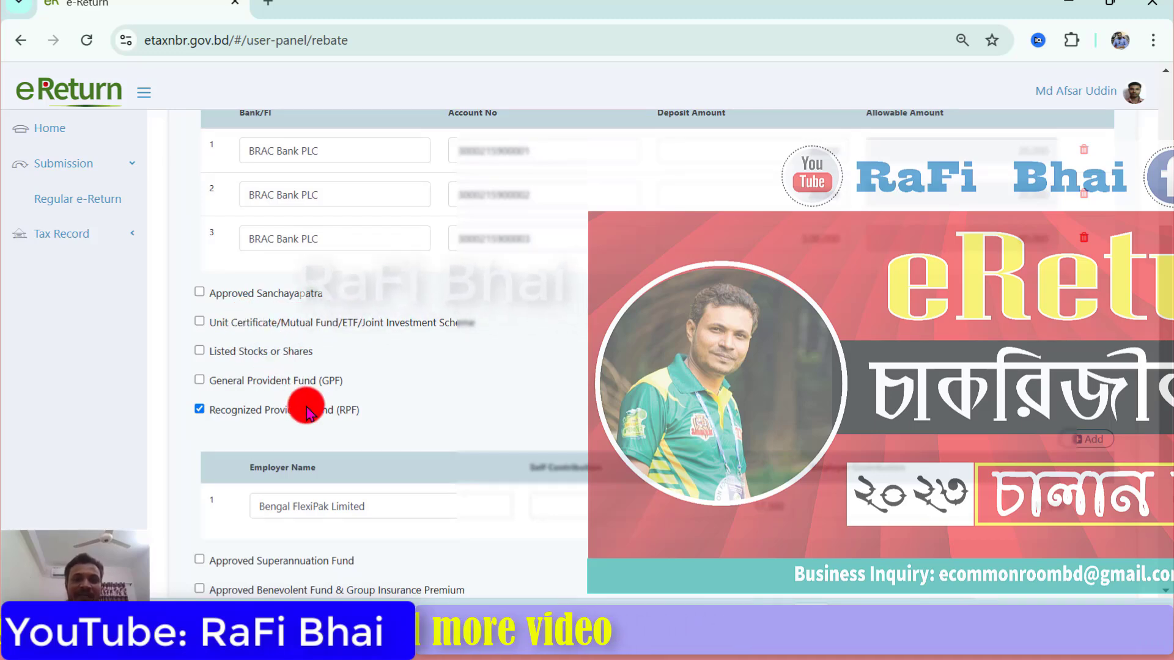
Examine the Recognized Provident Fund contributions, the other investment categories, and the total actual and allowable investment for rebate.
scroll(306, 413, down, 1)
scroll(396, 354, down, 1)
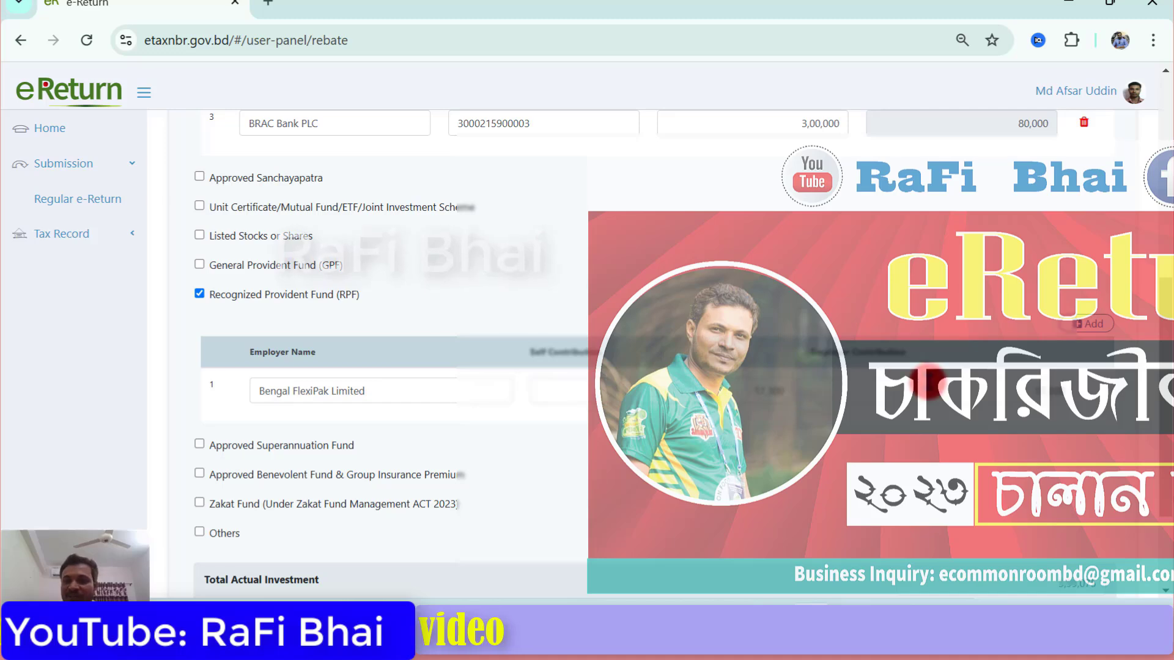
scroll(931, 384, down, 2)
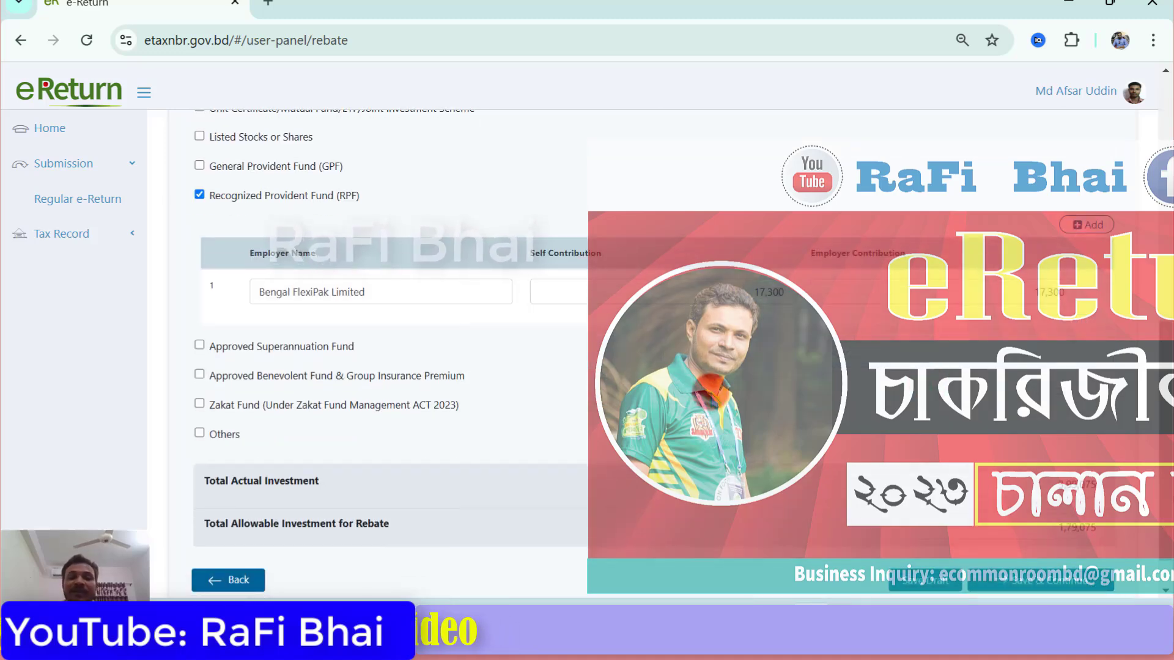
scroll(593, 347, up, 1)
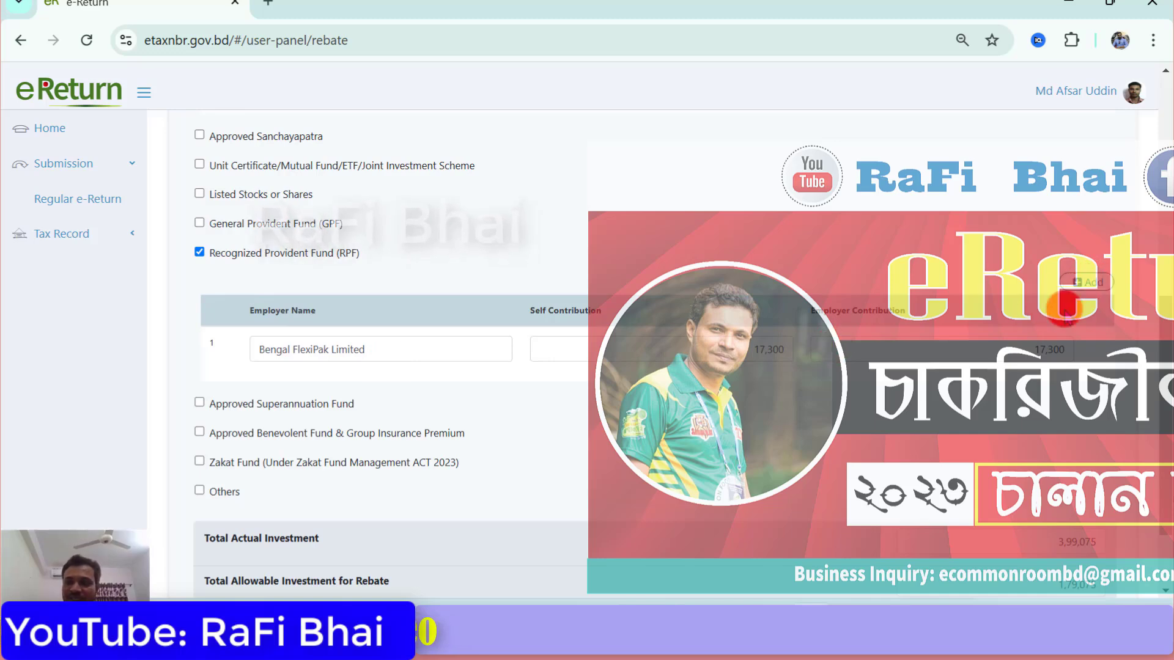
scroll(890, 437, down, 1)
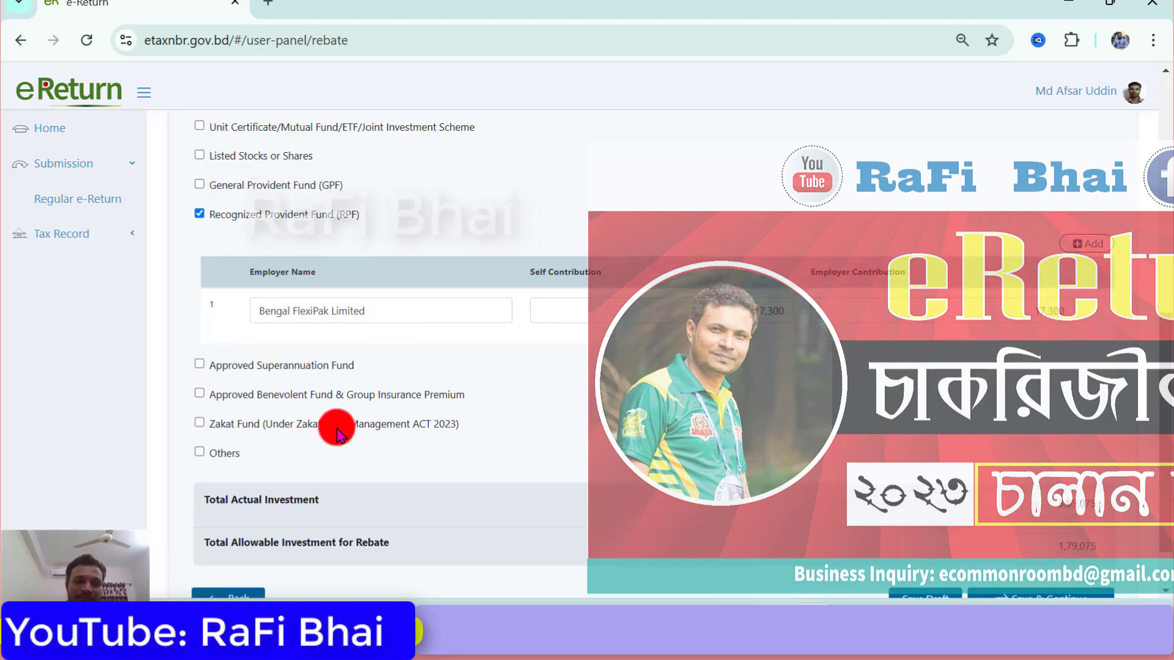
scroll(305, 441, down, 1)
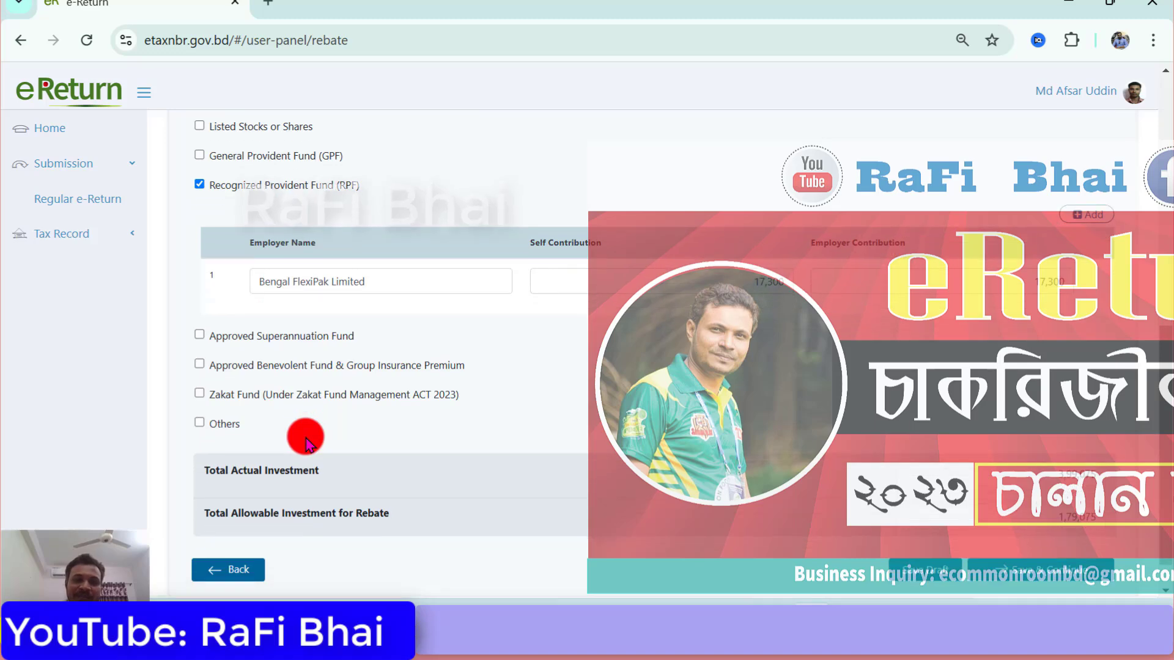
scroll(656, 457, down, 1)
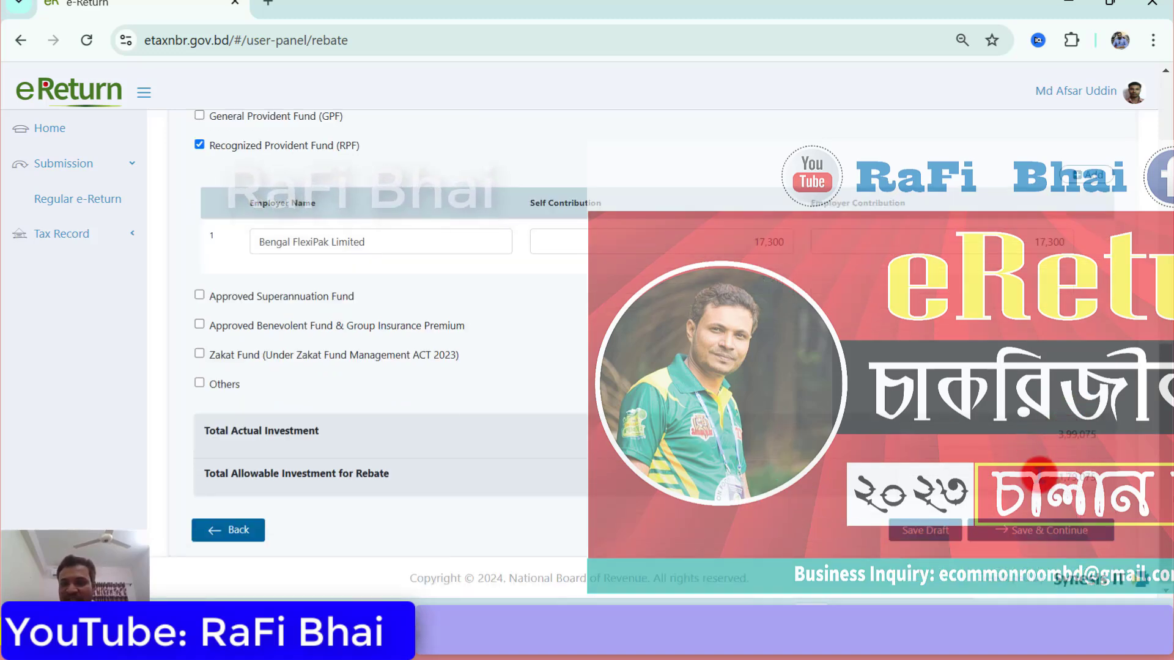
key(Home)
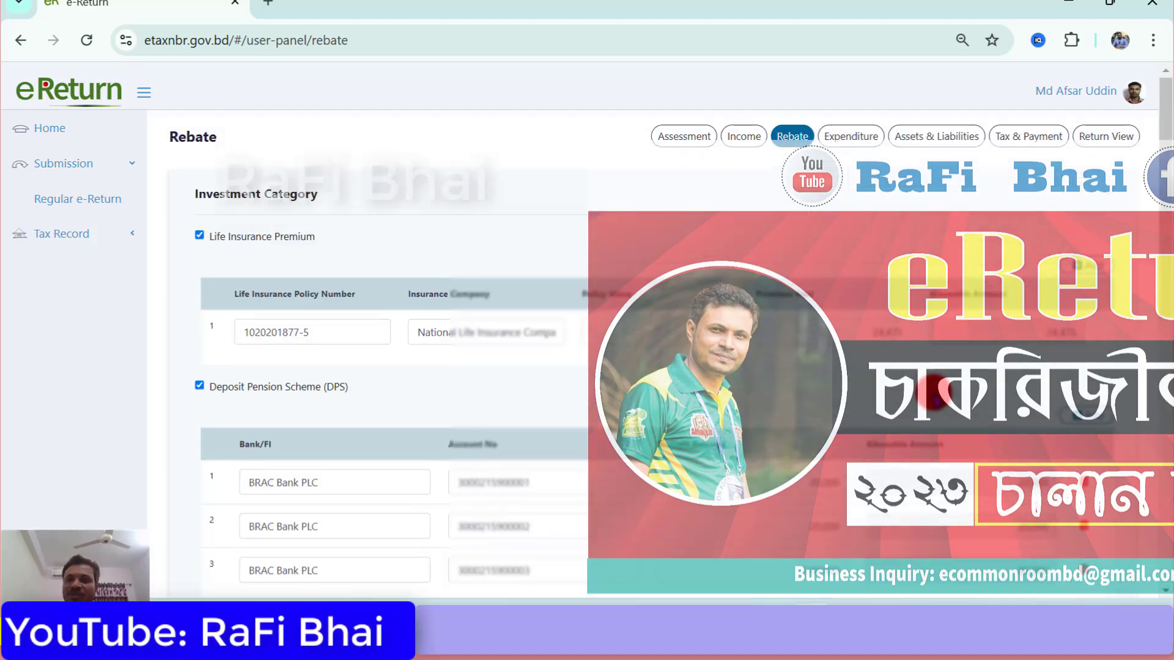
Open the Expenditure section and examine the lifestyle expenses, tax payments, personal loan interest, and total expense and tax.
click(859, 138)
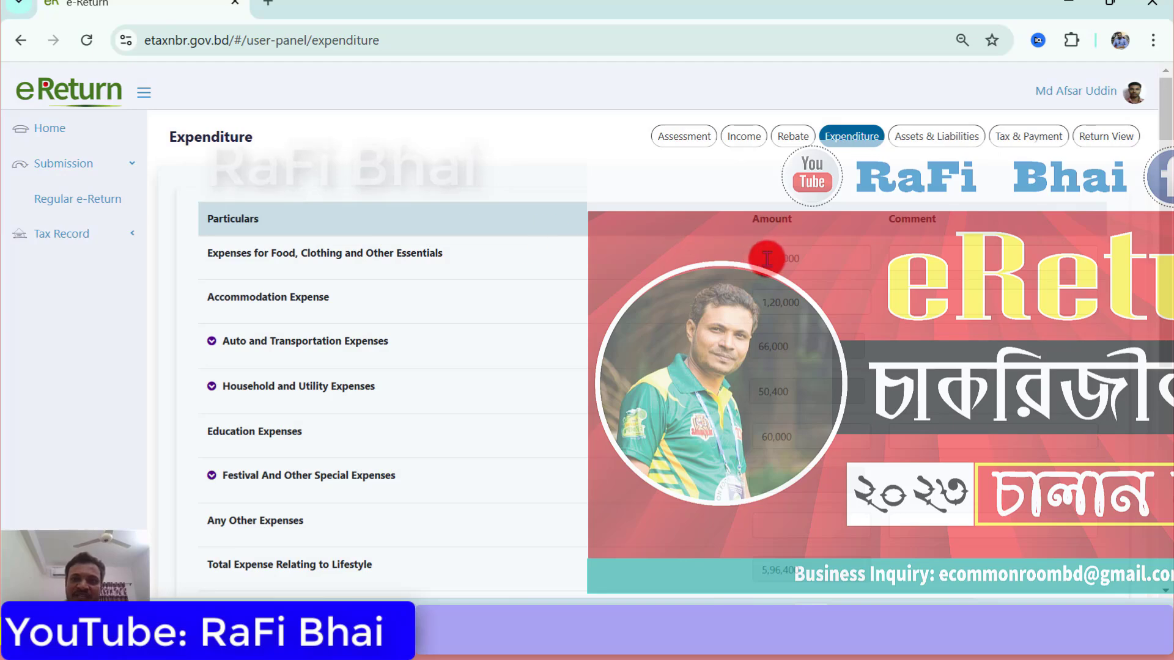
scroll(764, 254, down, 1)
scroll(627, 226, down, 2)
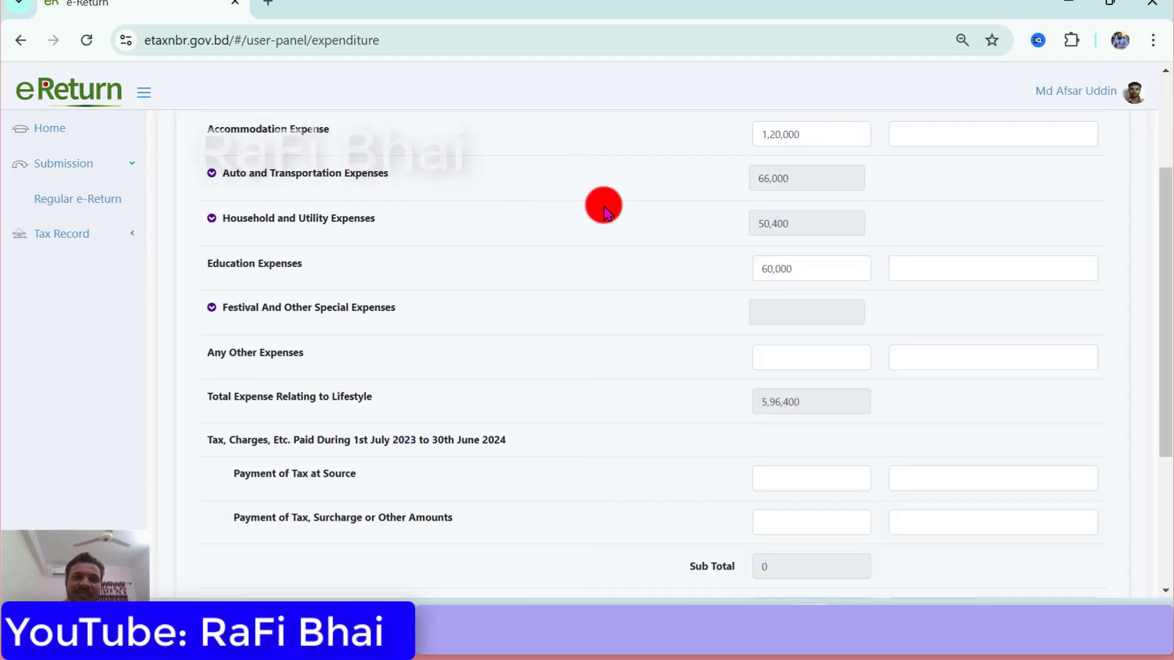
scroll(643, 230, down, 1)
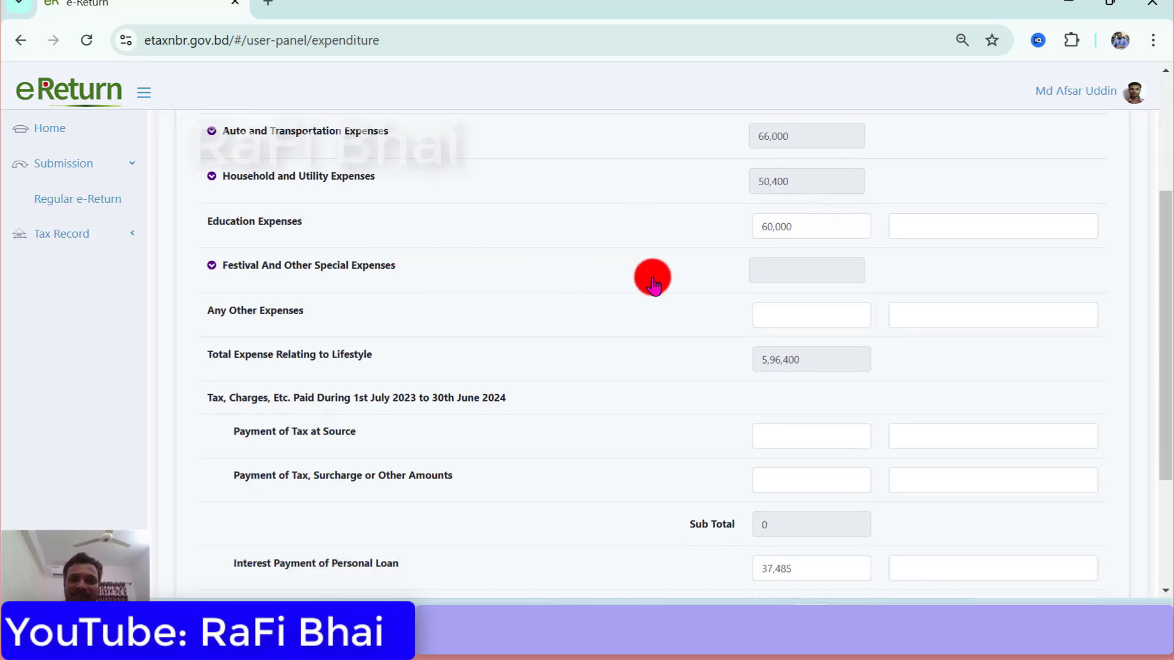
scroll(784, 292, down, 1)
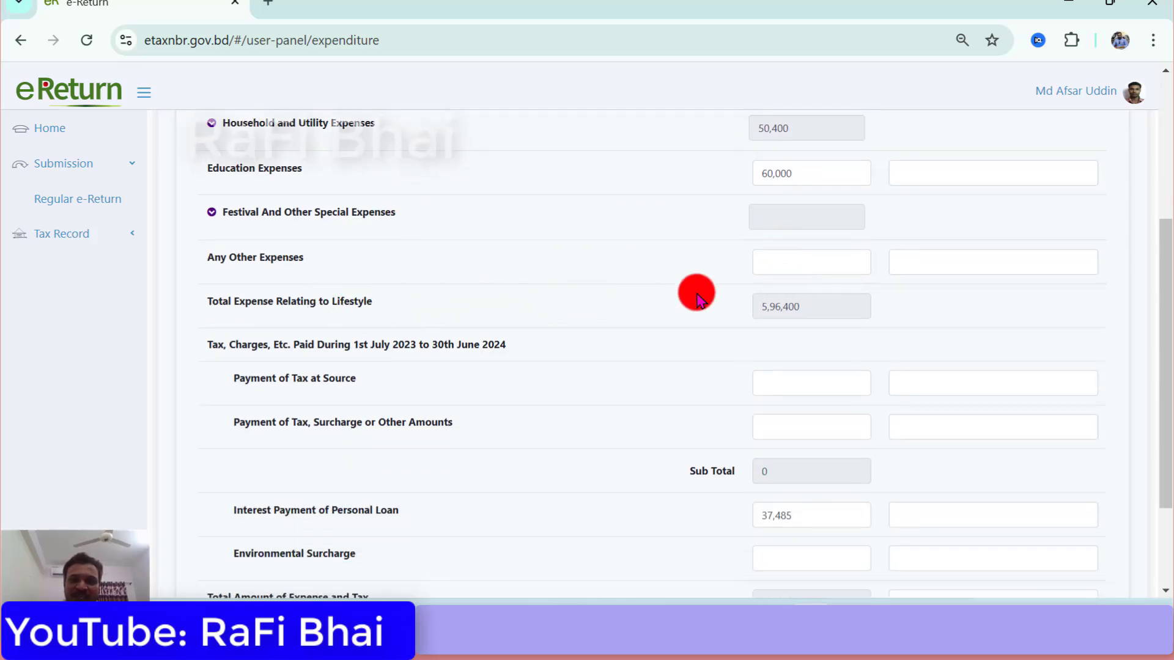
scroll(815, 295, down, 1)
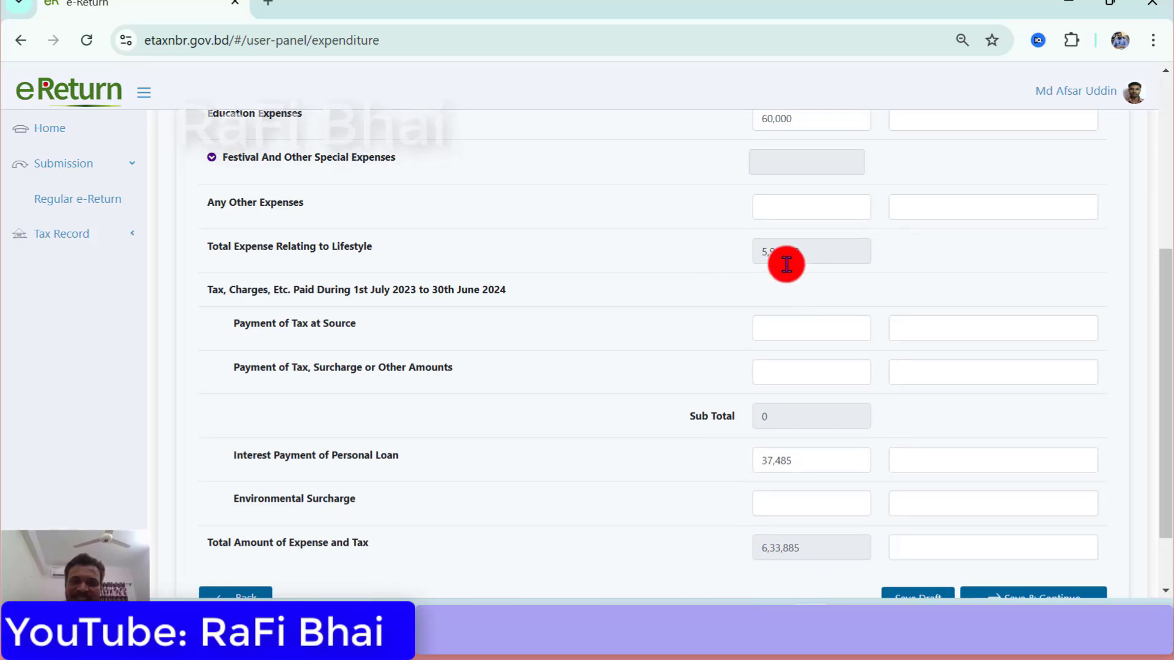
scroll(785, 263, down, 1)
scroll(721, 301, down, 1)
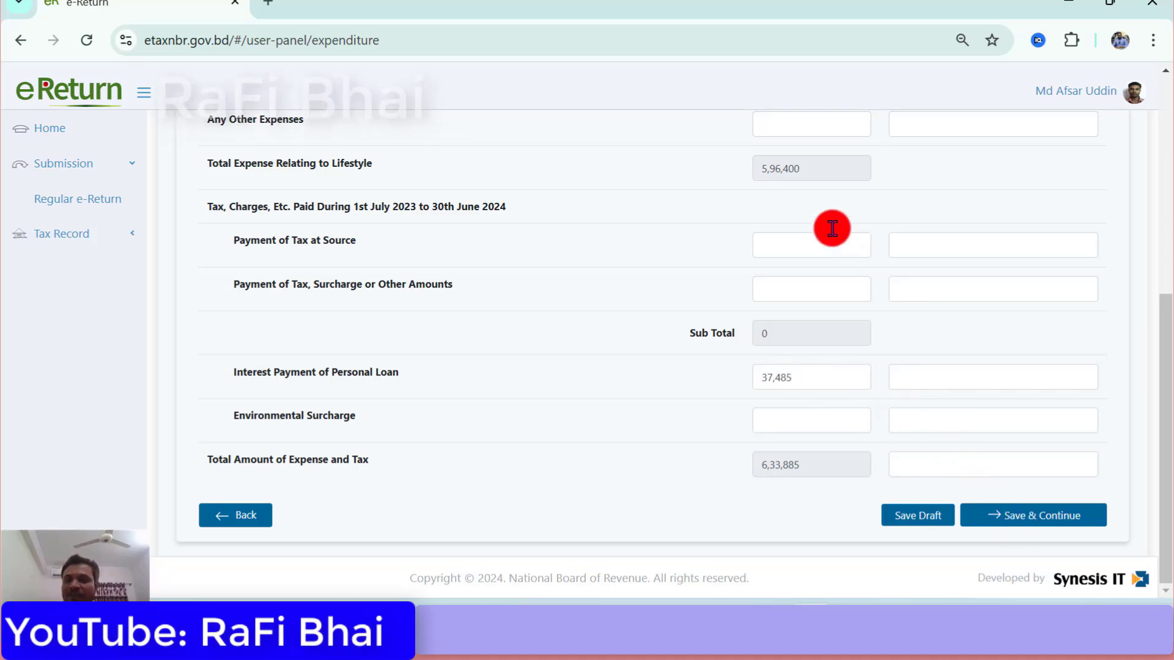
Open the Assets & Liabilities section and examine the fixed deposit and DPS entries and the unselected financial asset options.
scroll(832, 229, up, 7)
click(924, 153)
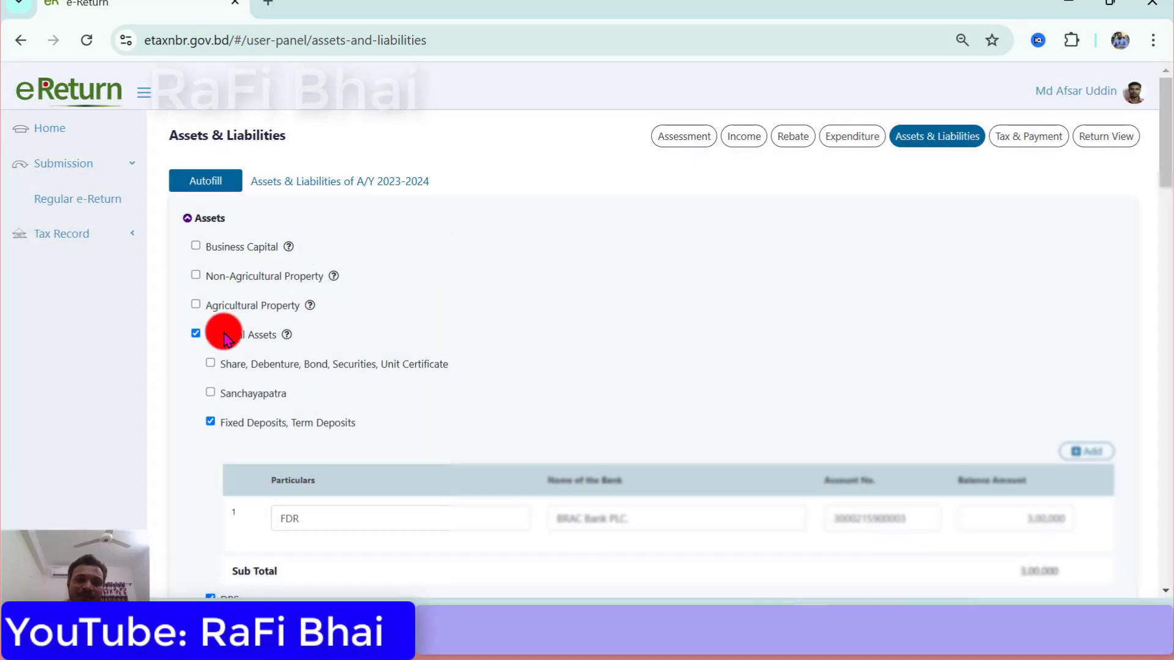
scroll(428, 325, down, 2)
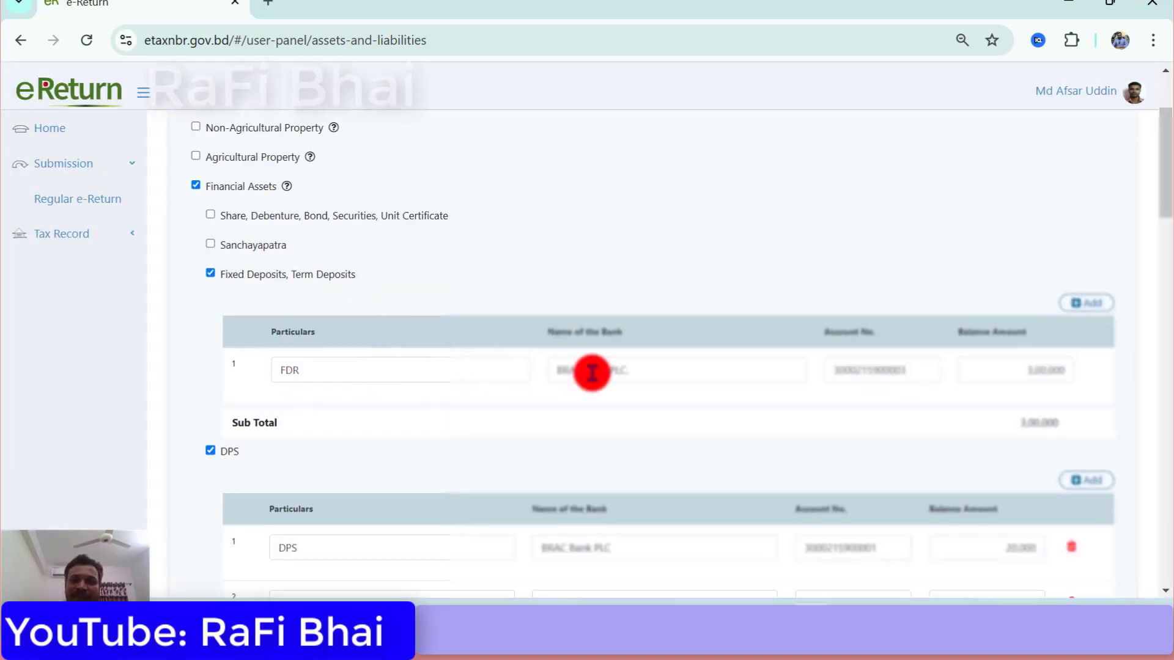
scroll(566, 246, down, 3)
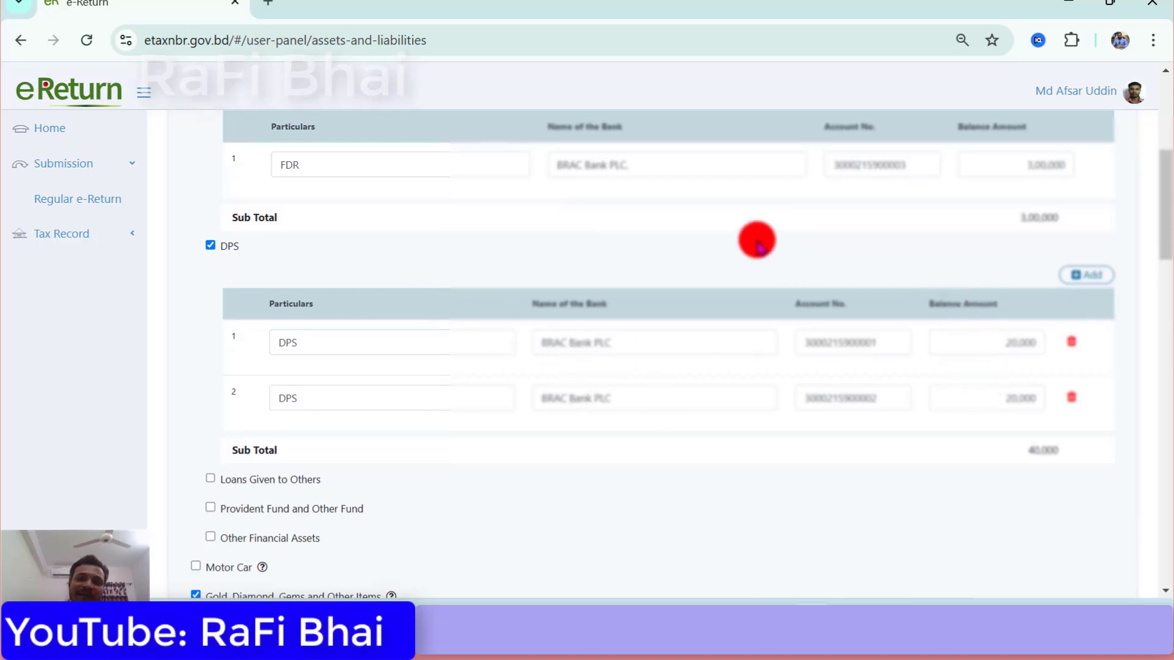
scroll(461, 238, up, 2)
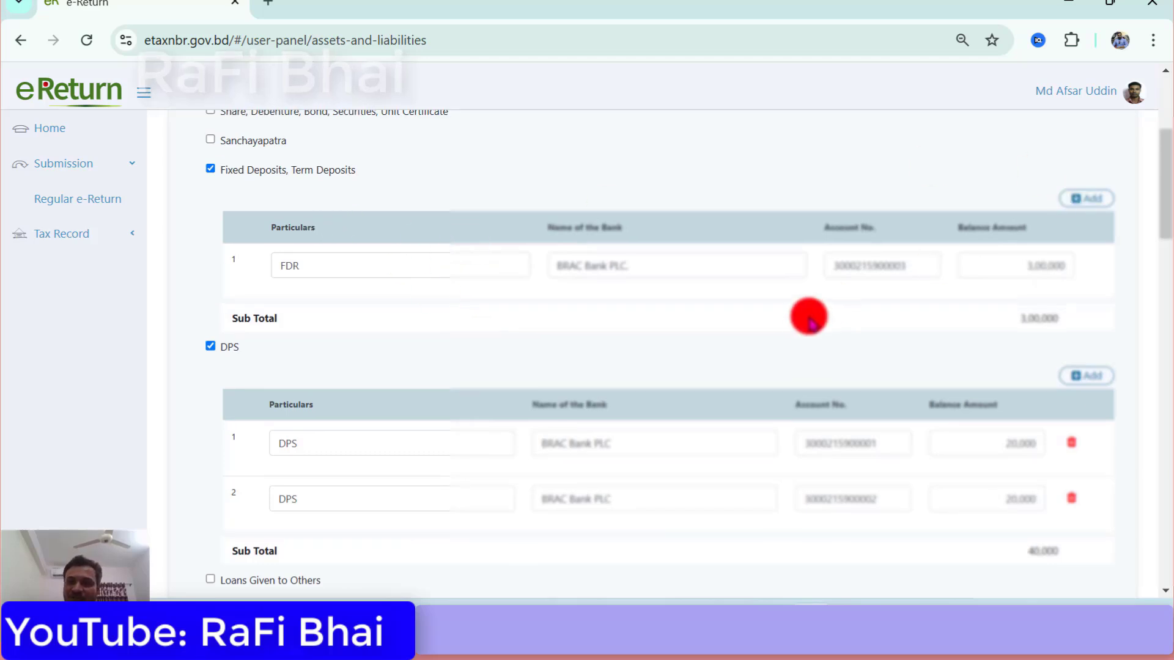
scroll(654, 315, down, 5)
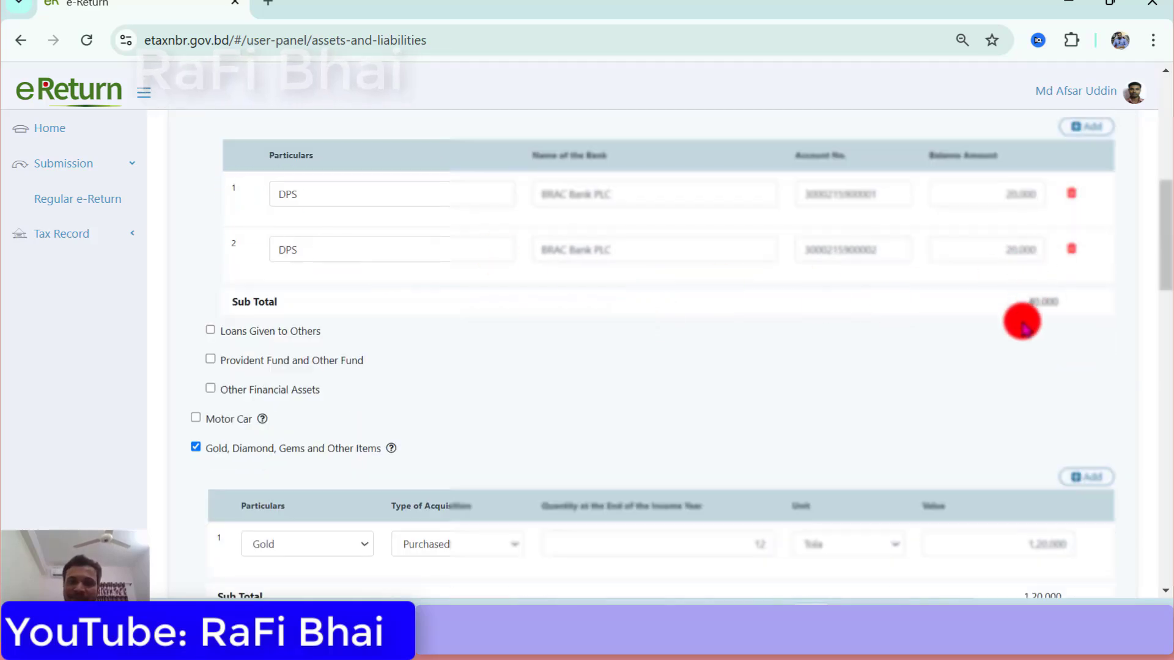
scroll(711, 372, down, 1)
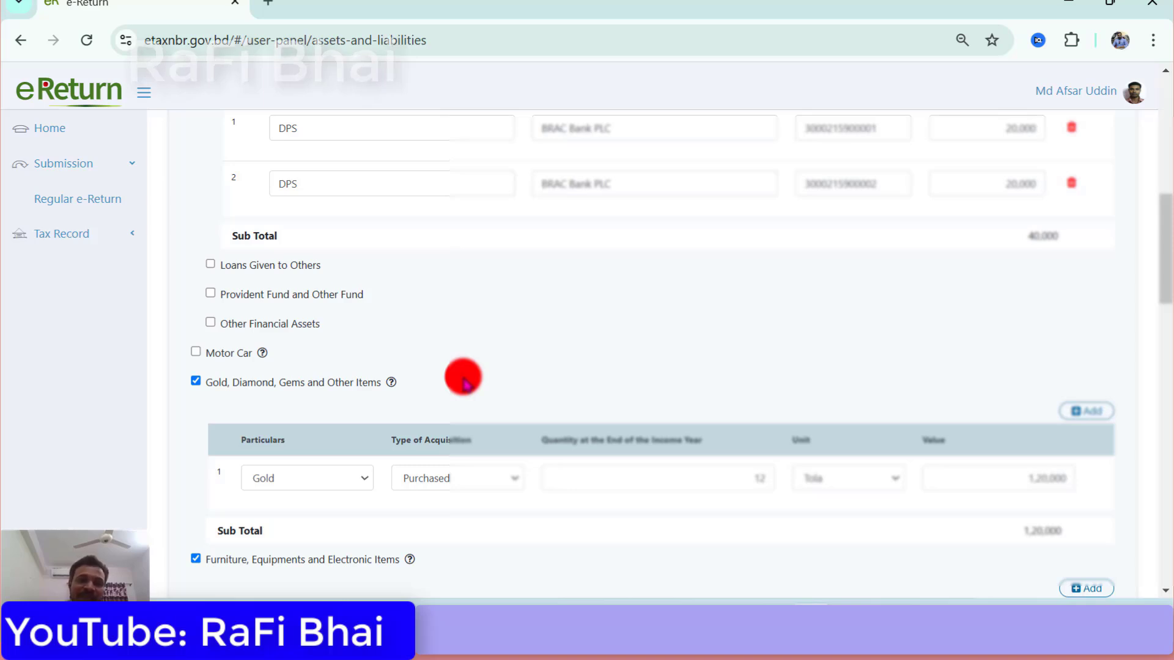
scroll(463, 377, down, 1)
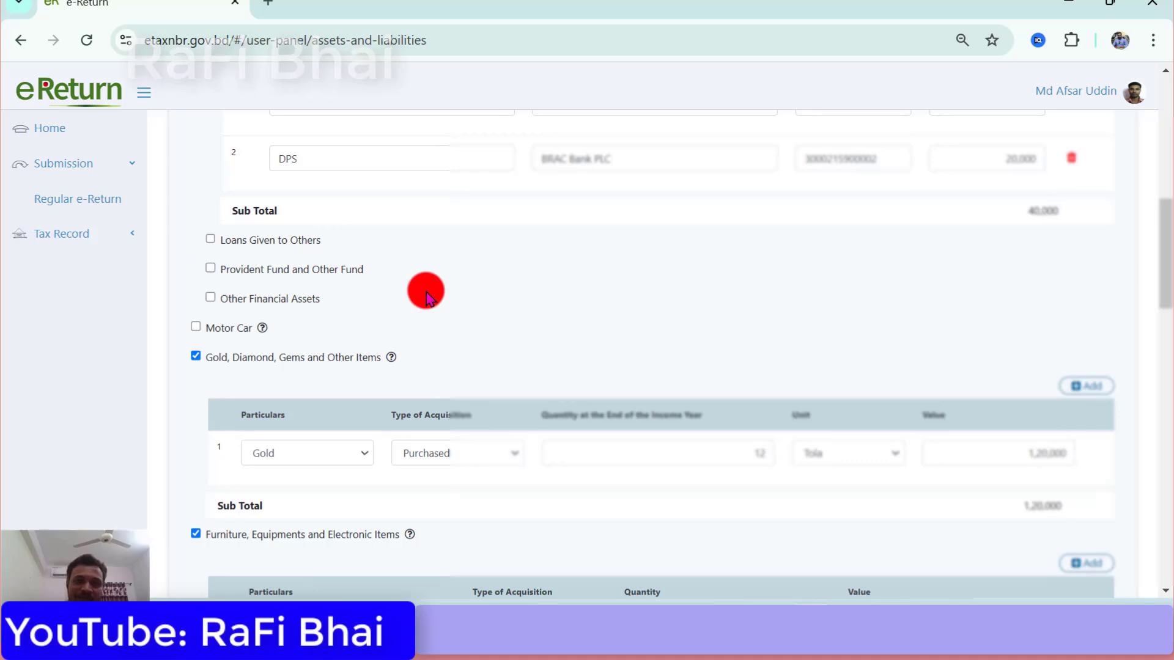
scroll(426, 298, up, 1)
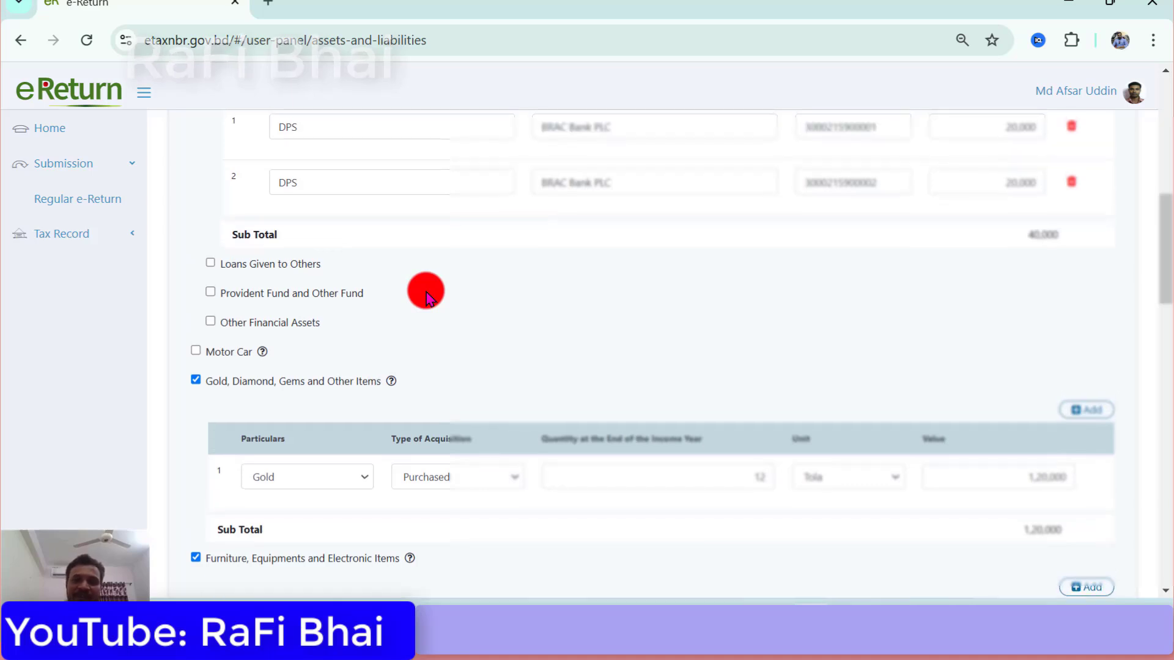
scroll(426, 298, up, 1)
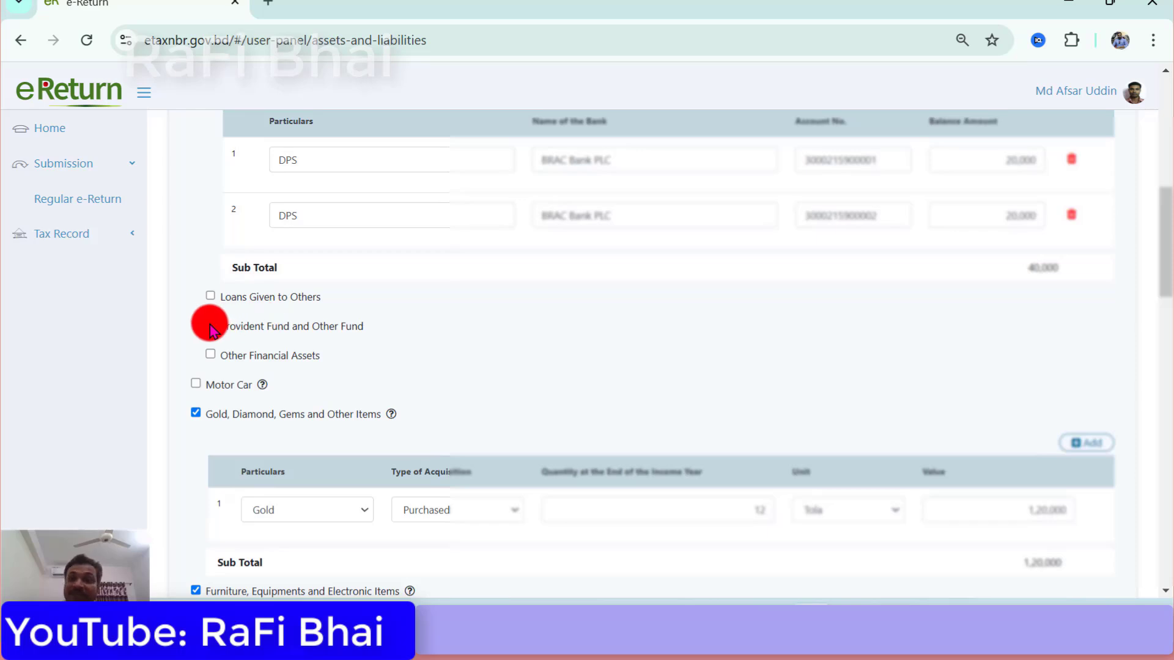
scroll(597, 393, up, 2)
scroll(597, 393, down, 4)
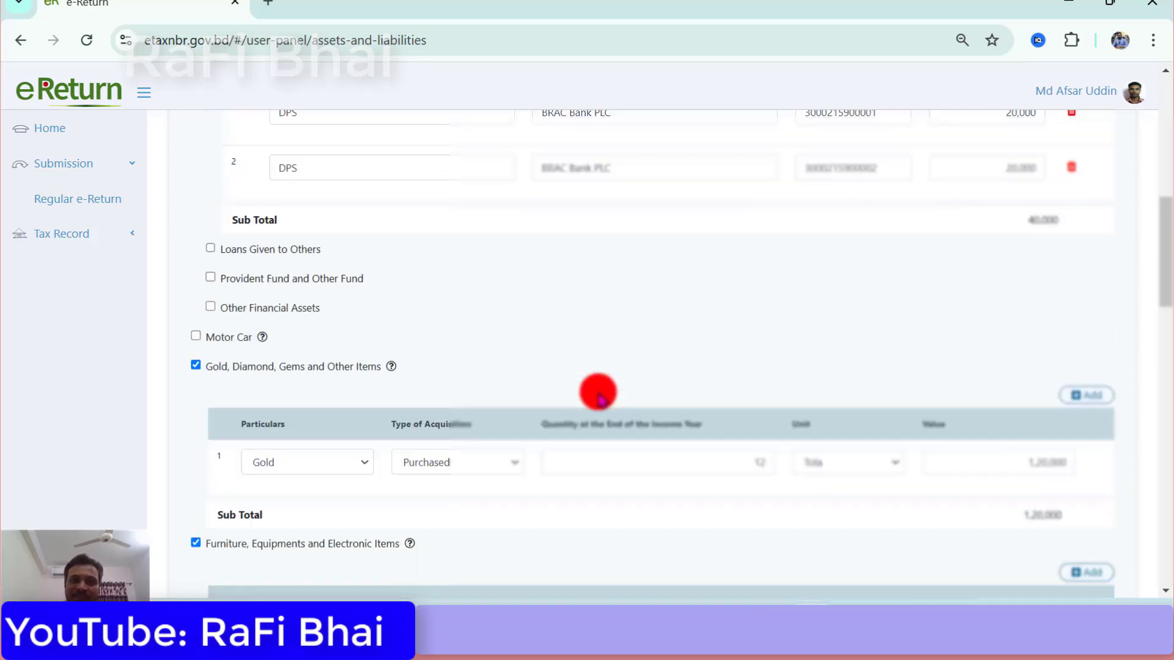
Examine the gold entry and the furniture, equipment and electronic items declared under Assets.
scroll(598, 393, down, 3)
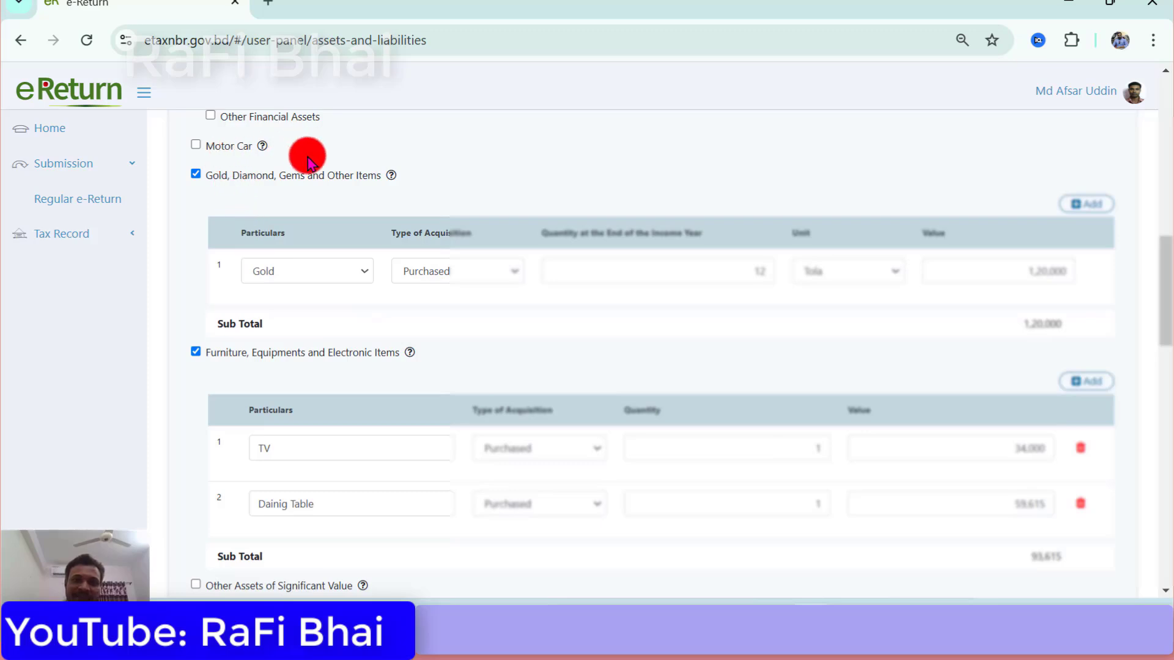
scroll(307, 160, up, 3)
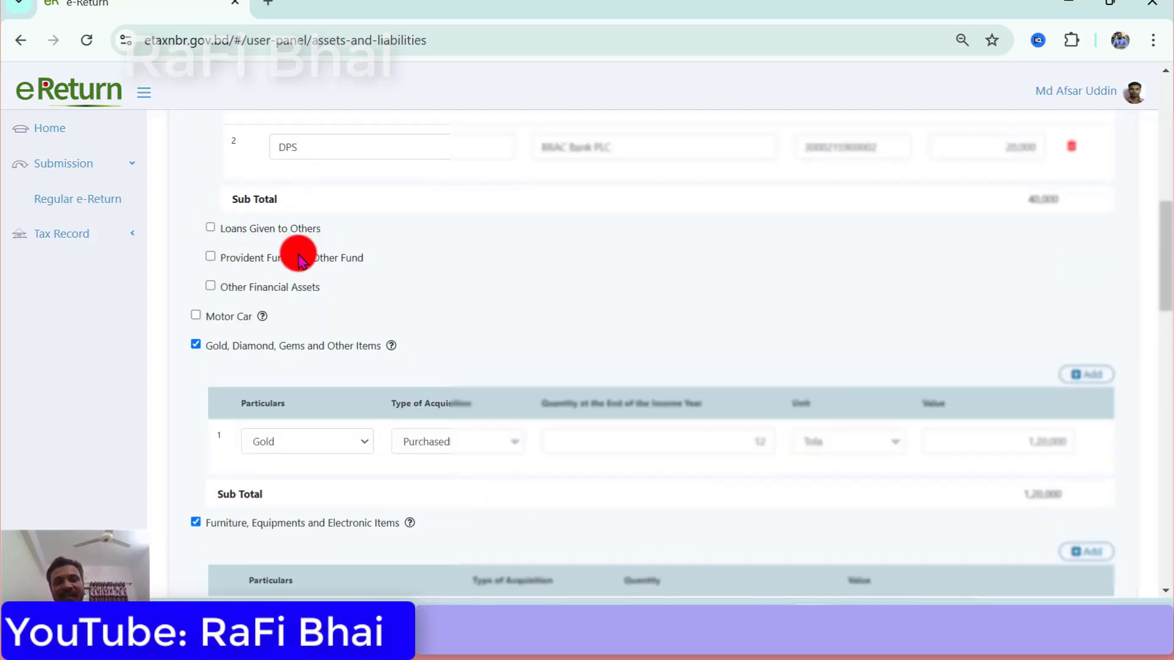
scroll(351, 275, down, 3)
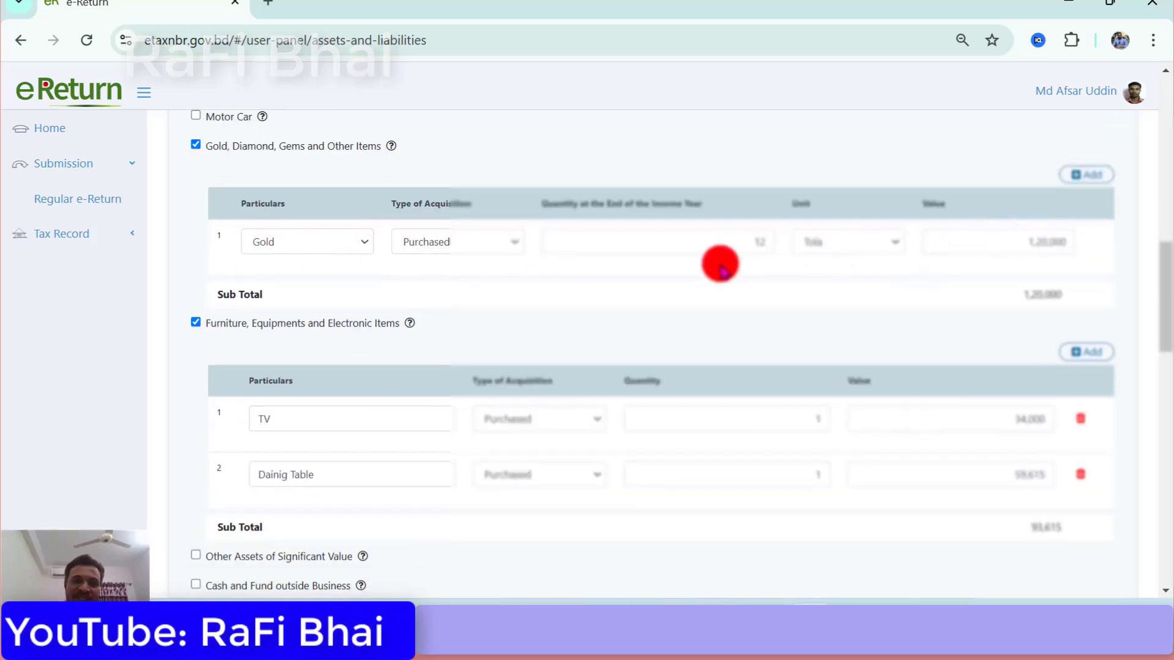
scroll(718, 262, down, 1)
scroll(375, 361, down, 1)
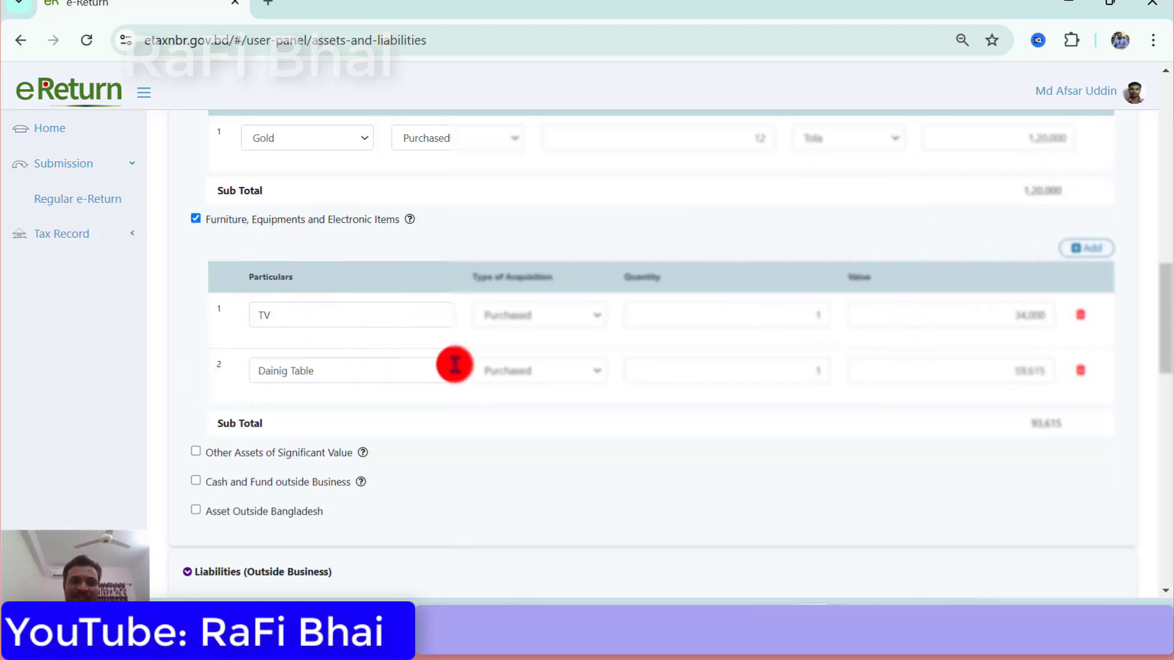
scroll(479, 358, down, 2)
scroll(481, 361, up, 2)
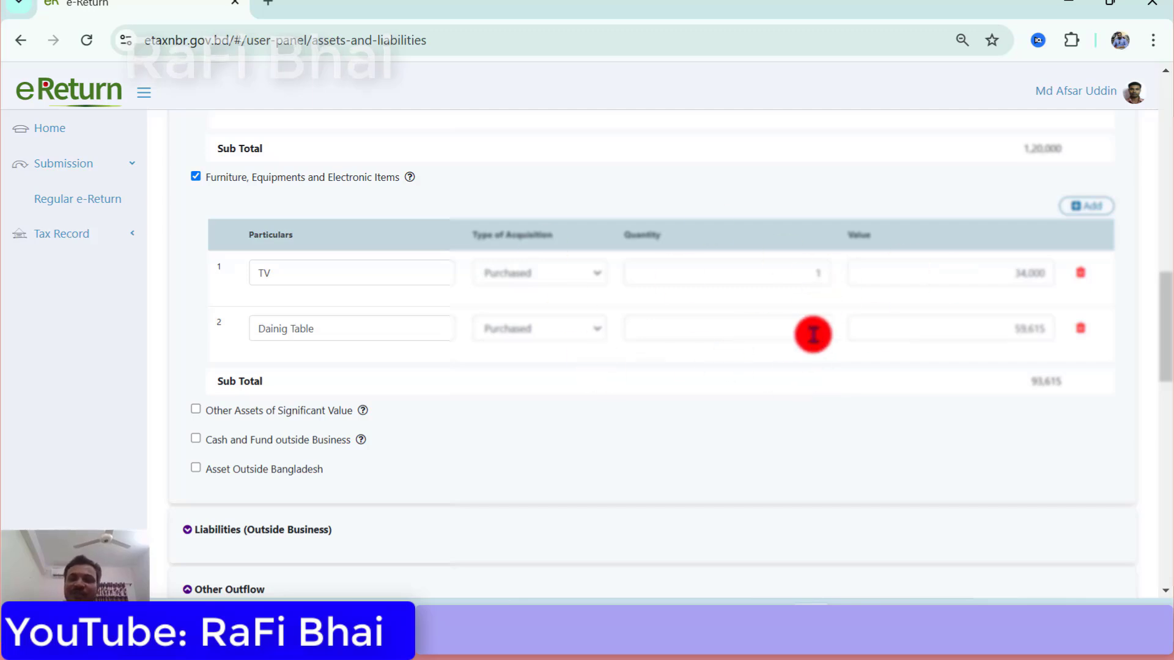
Examine the Other Outflow, Sources of Fund, previous year's net wealth and Summary parts of Assets & Liabilities.
scroll(794, 415, down, 2)
scroll(794, 416, down, 2)
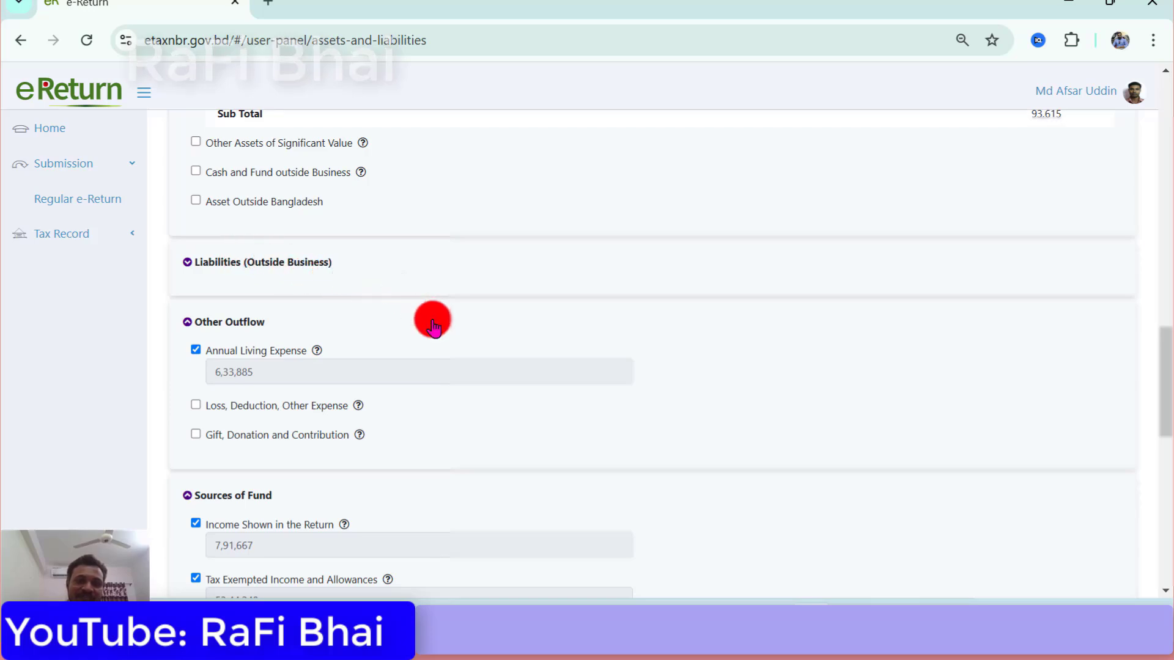
scroll(432, 320, down, 1)
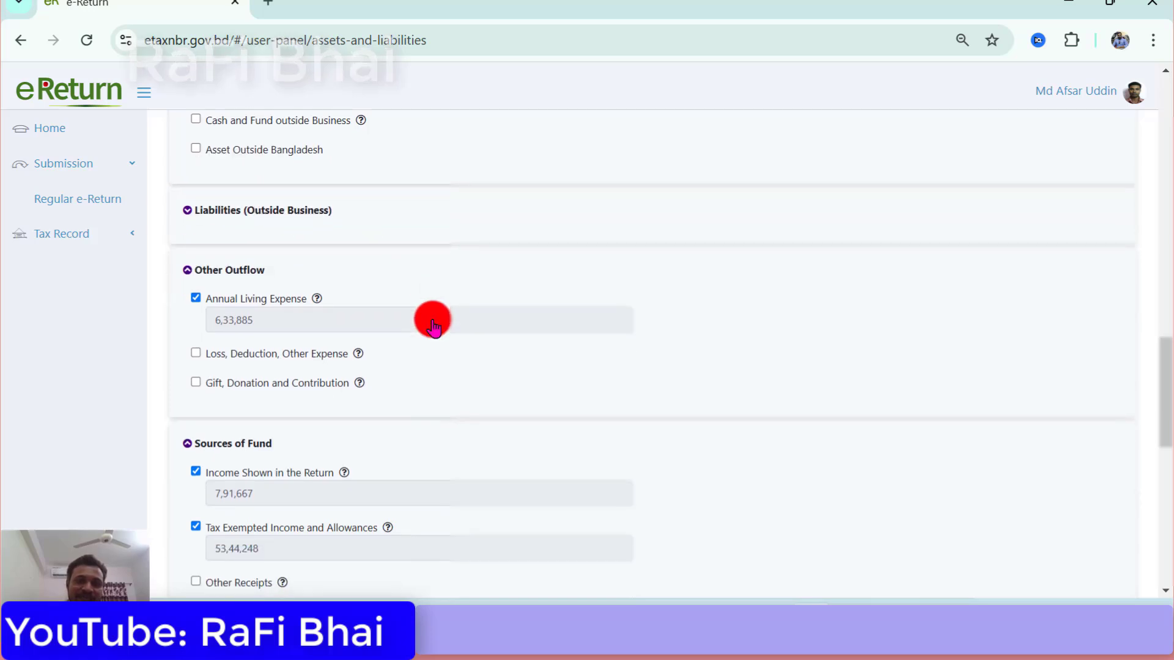
click(267, 314)
click(705, 317)
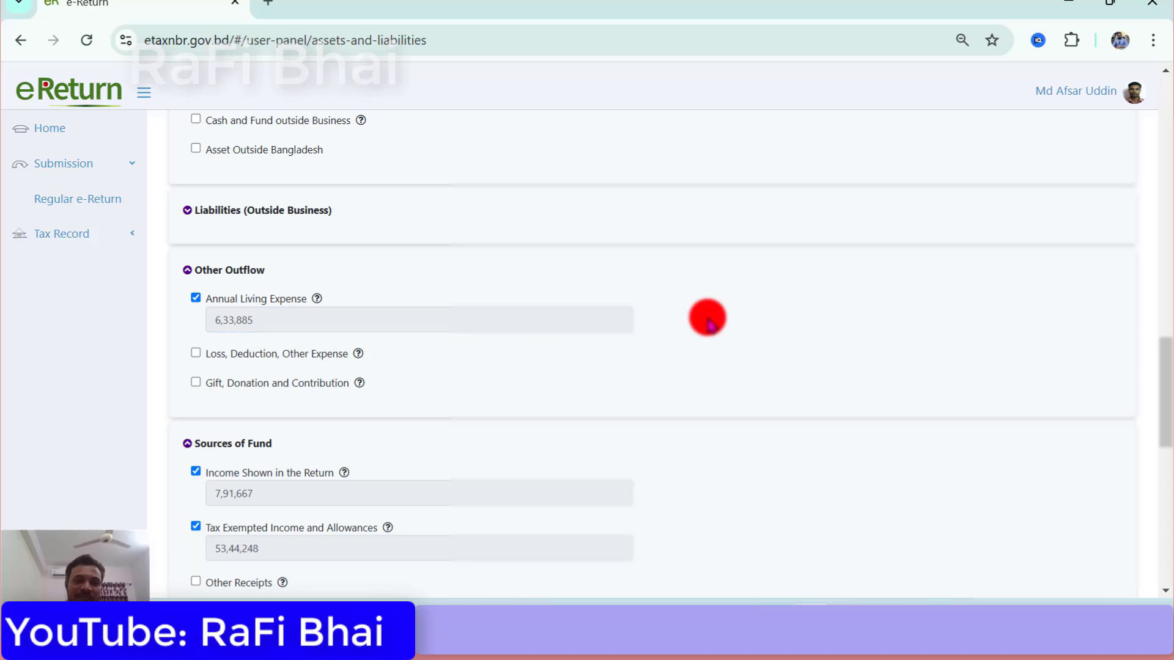
scroll(447, 317, down, 3)
scroll(370, 434, down, 6)
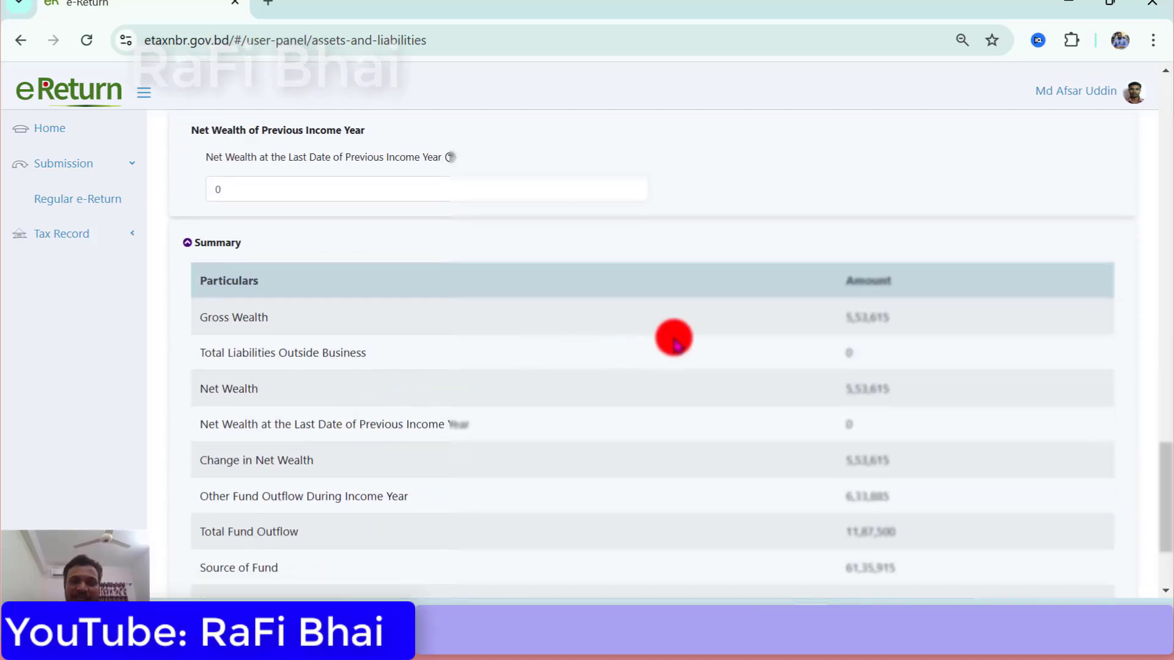
scroll(883, 503, down, 1)
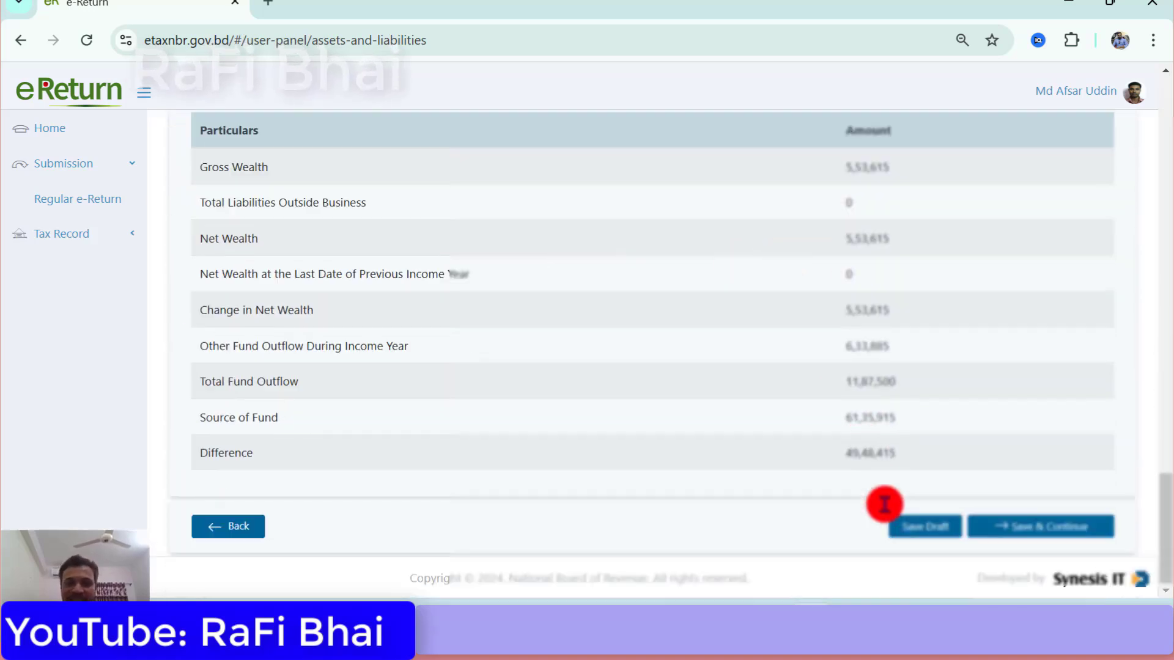
Open the Tax & Payment section and examine the total income, tax computation, investment tax rebate and total amount payable.
scroll(1019, 479, up, 15)
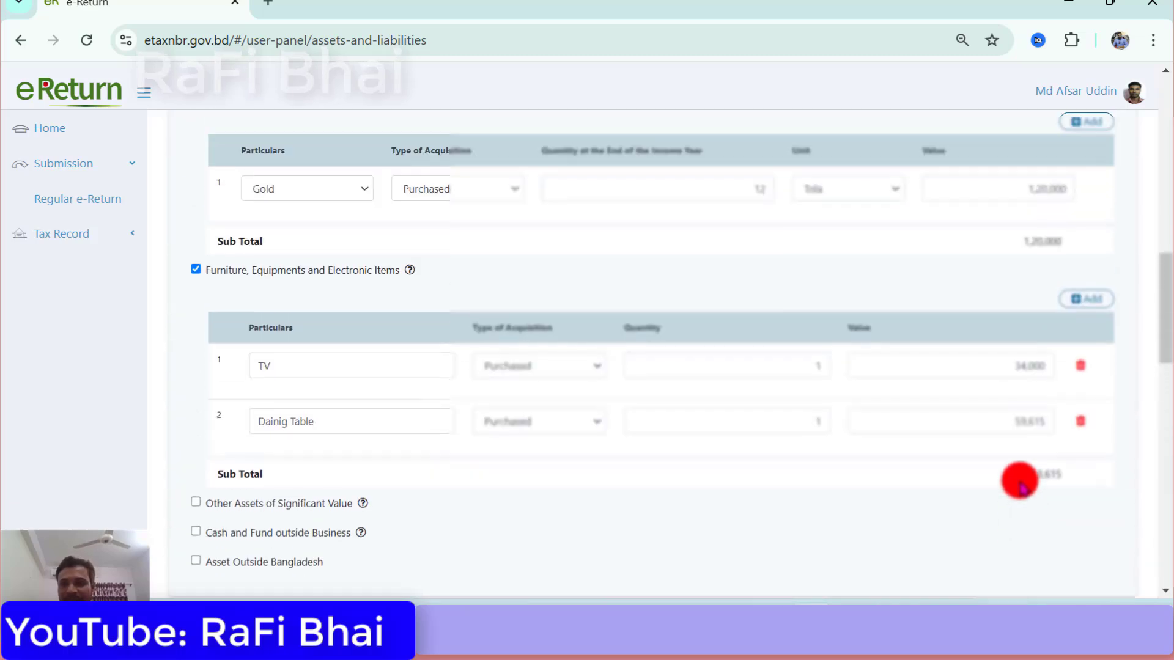
scroll(943, 317, up, 7)
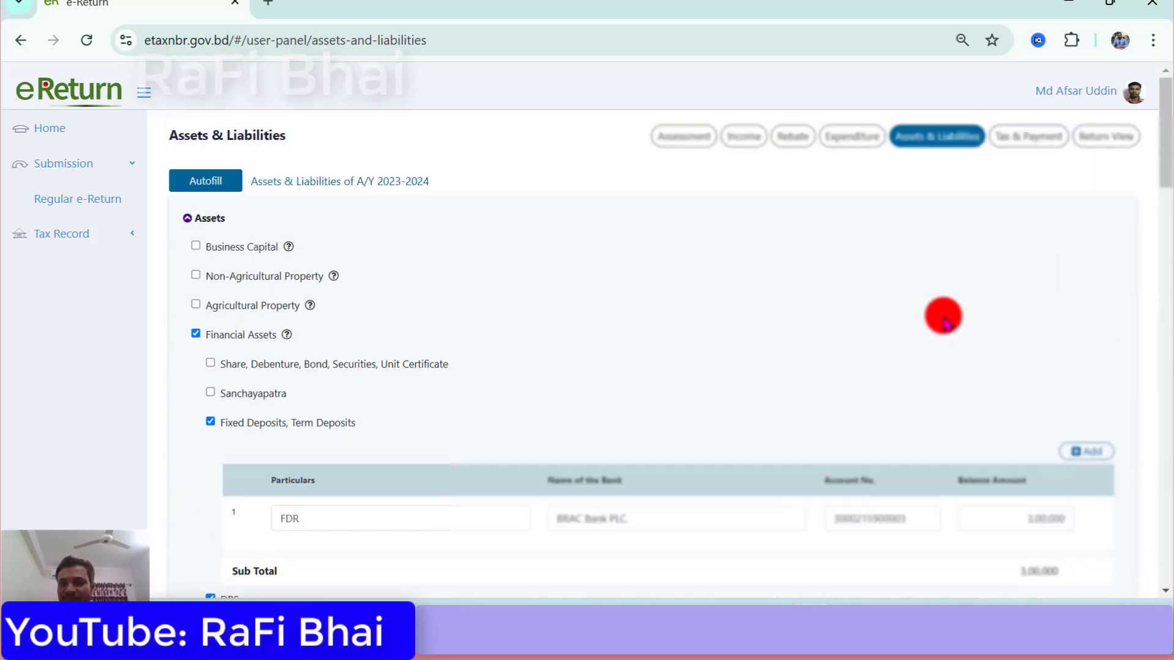
click(1023, 143)
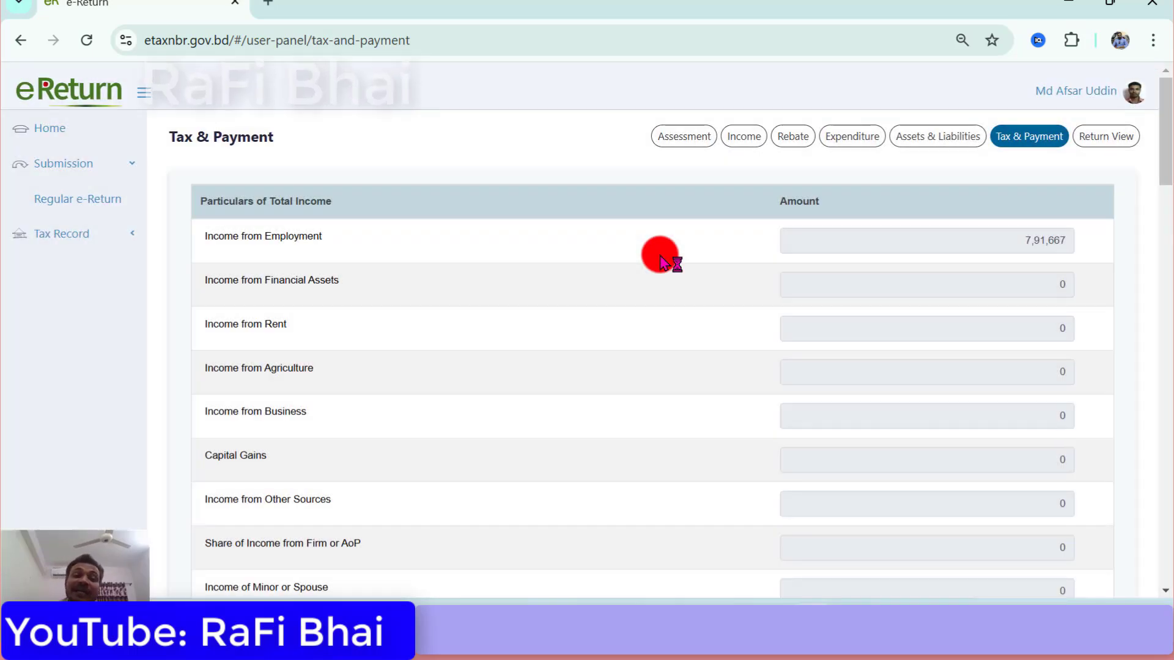
scroll(662, 262, down, 2)
scroll(662, 261, down, 10)
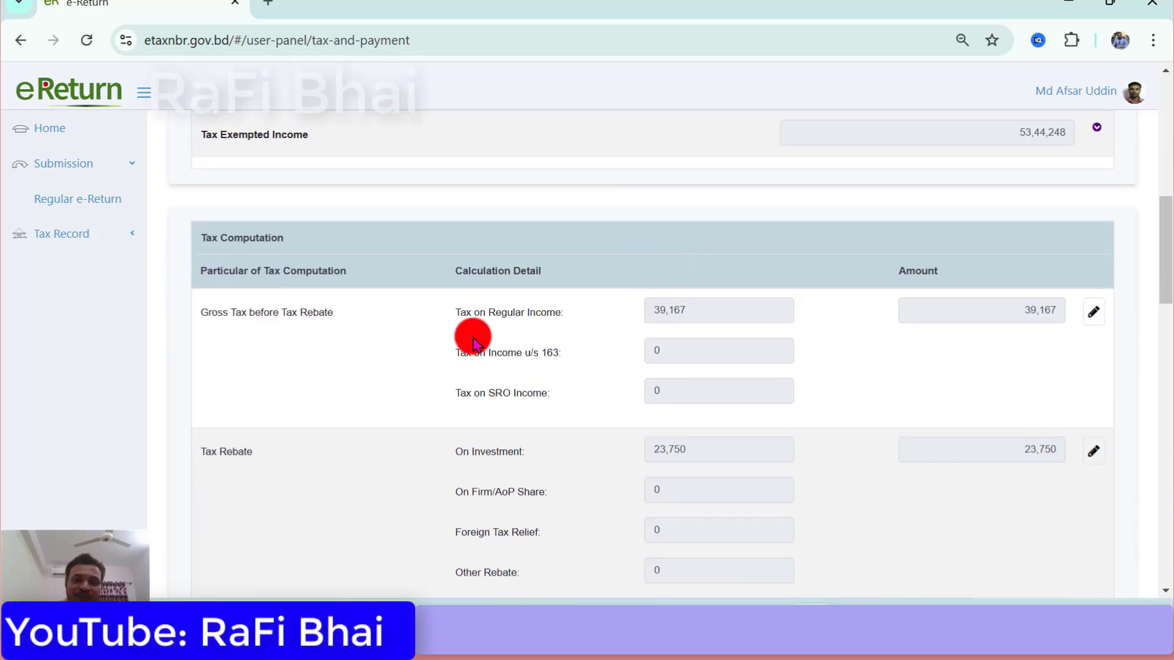
scroll(473, 337, down, 10)
scroll(474, 338, down, 3)
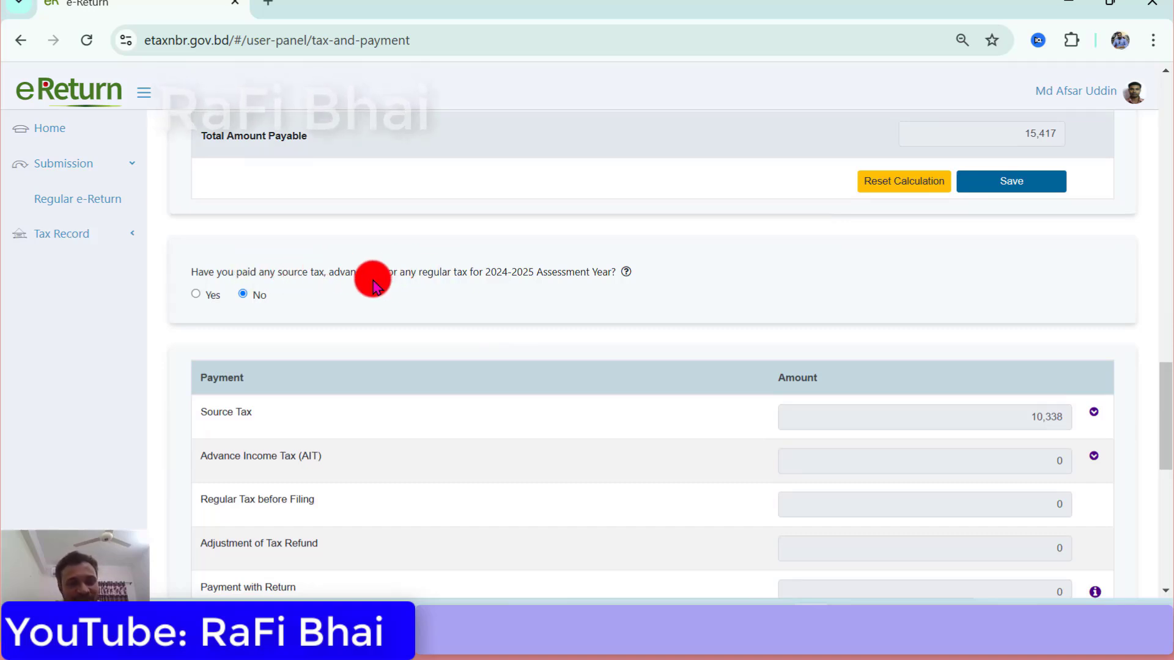
Answer Yes to having paid source, advance or regular tax for 2024-2025 and Yes to updating the tax payment status.
click(196, 296)
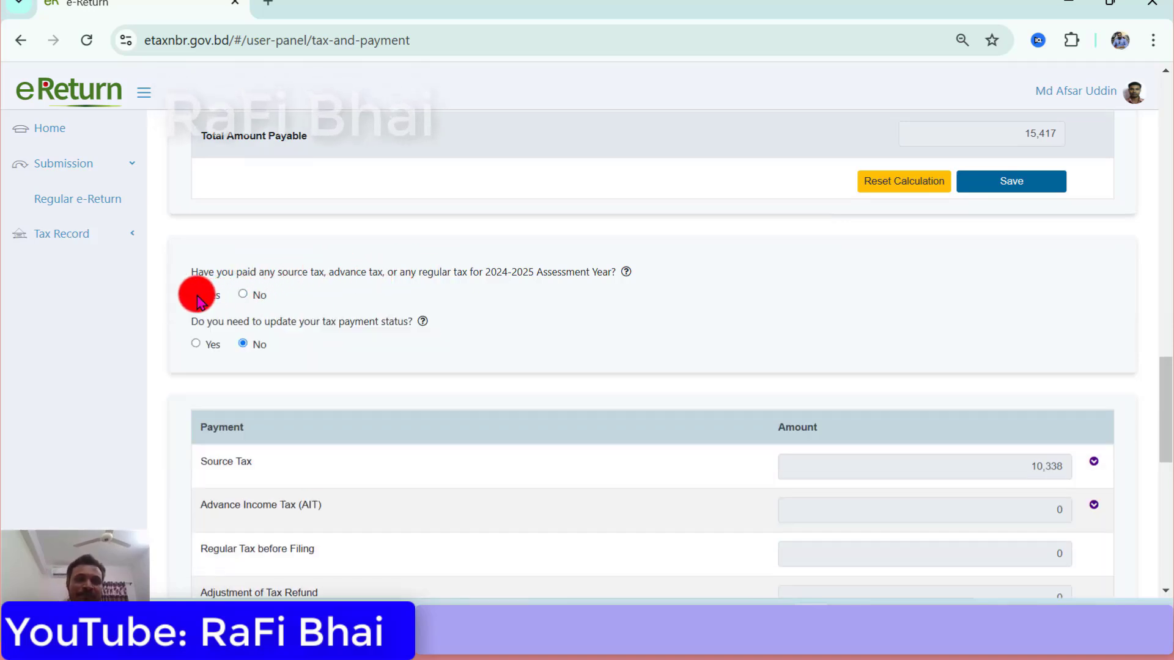
click(196, 344)
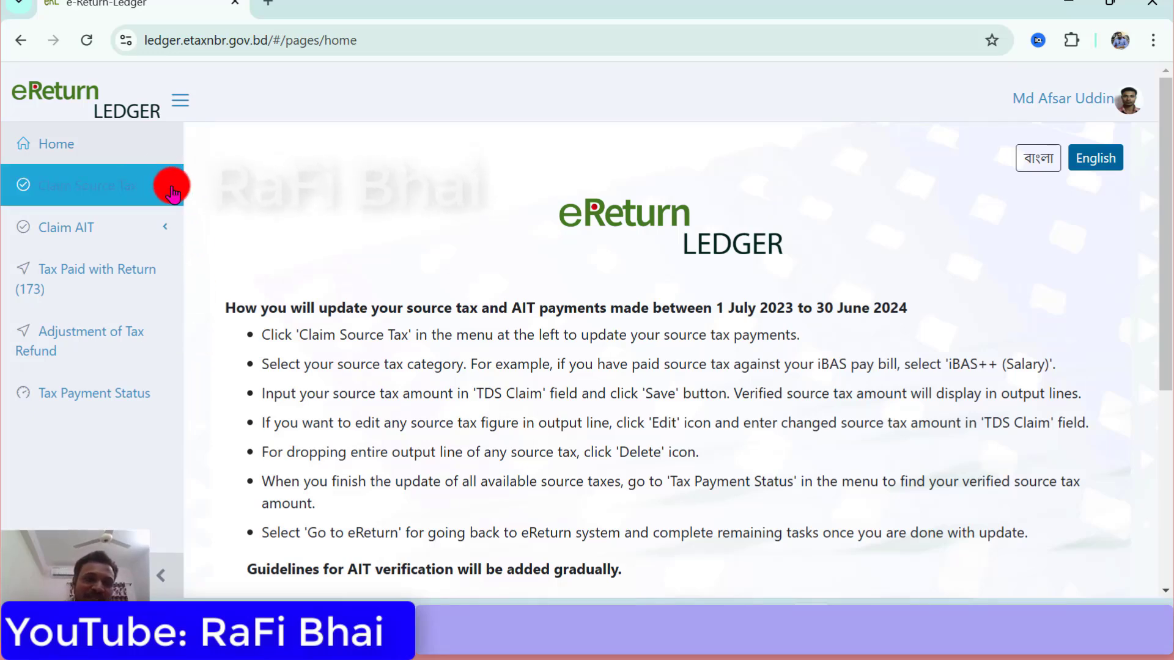
Expand Claim Source Tax and Claim AIT in the e-Return Ledger and examine the available claim categories.
click(146, 193)
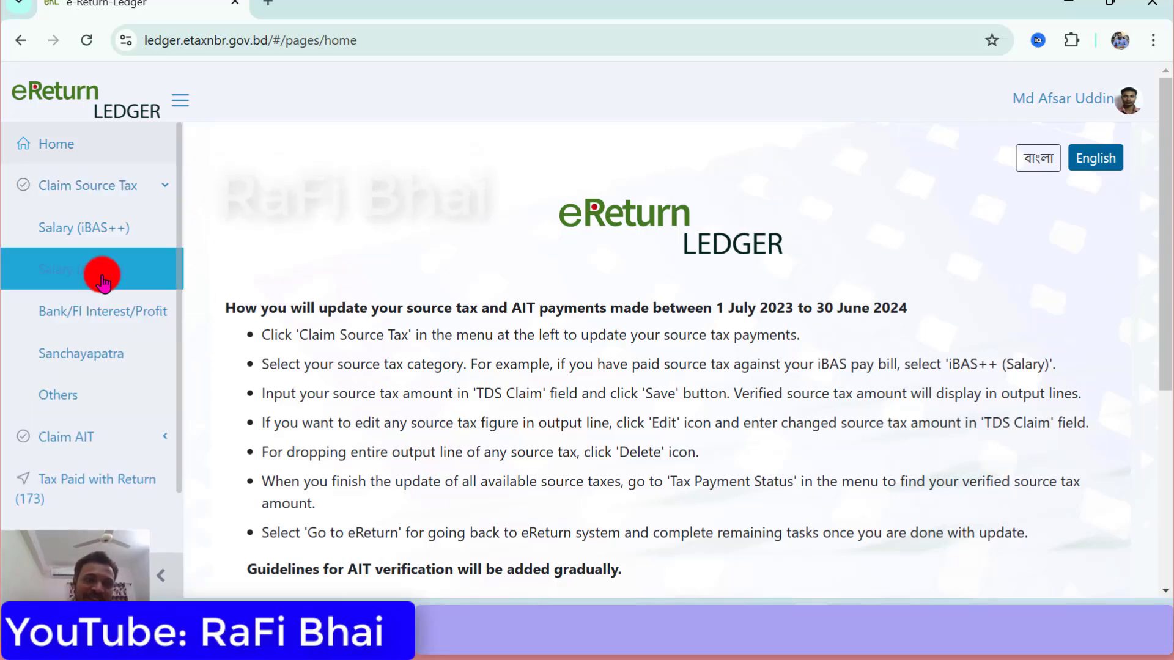
click(124, 439)
scroll(118, 428, down, 3)
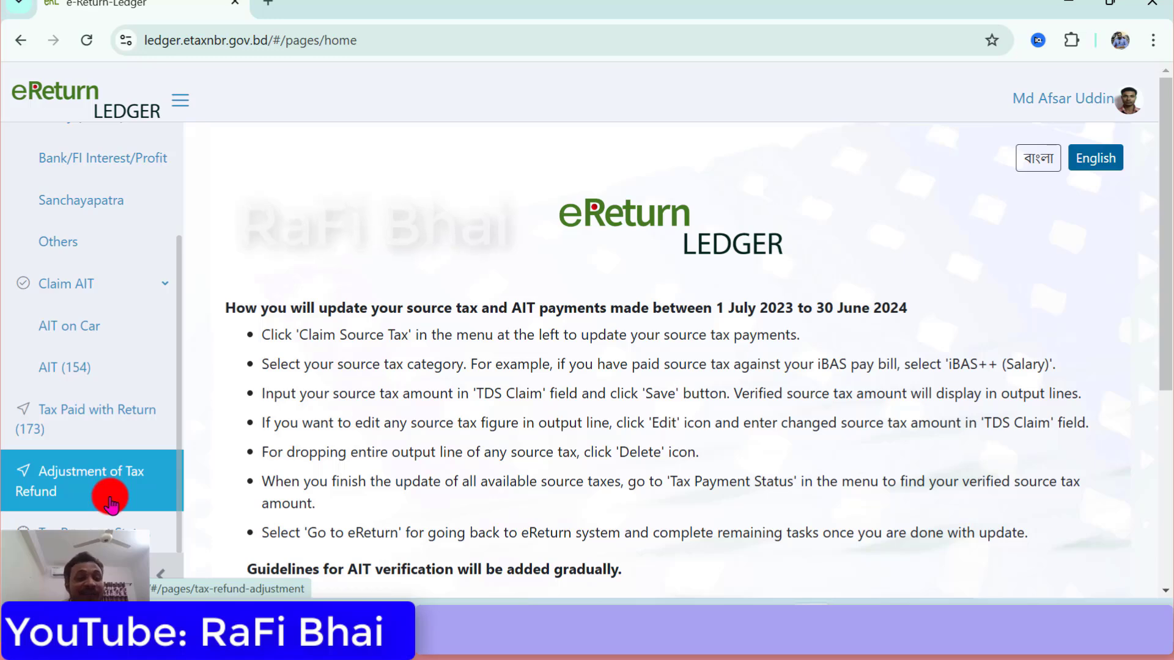
Open the Salary (Others) source tax claim and examine its depositing authority, reference, challan, claimed amount, bank and branch fields.
scroll(117, 217, up, 3)
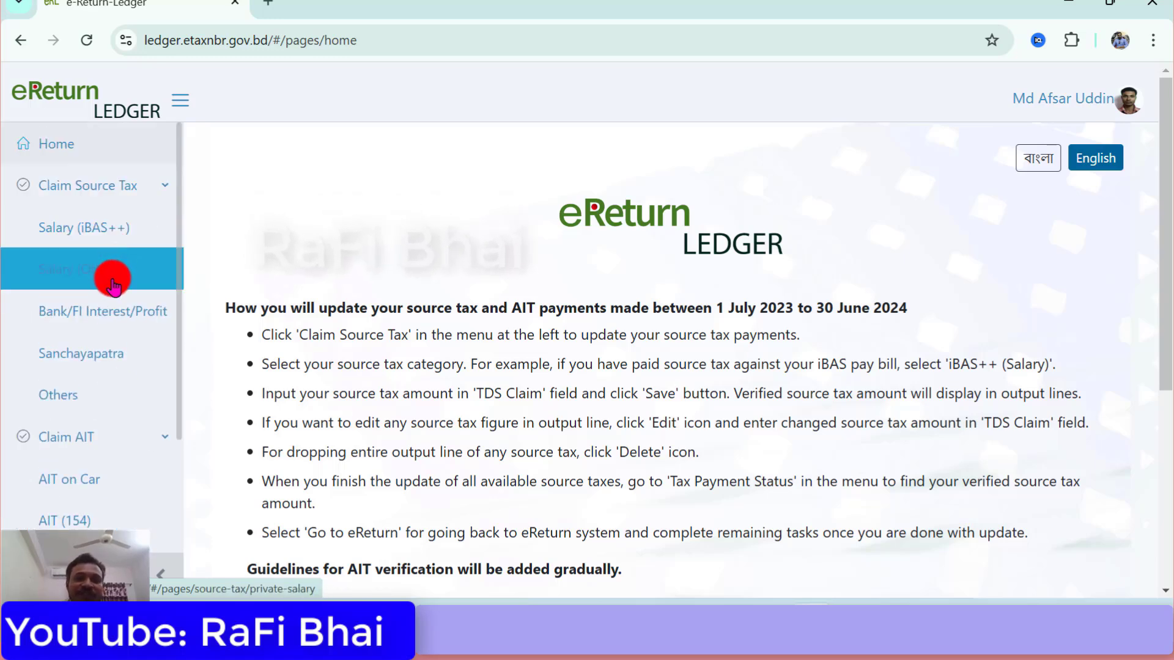
click(113, 282)
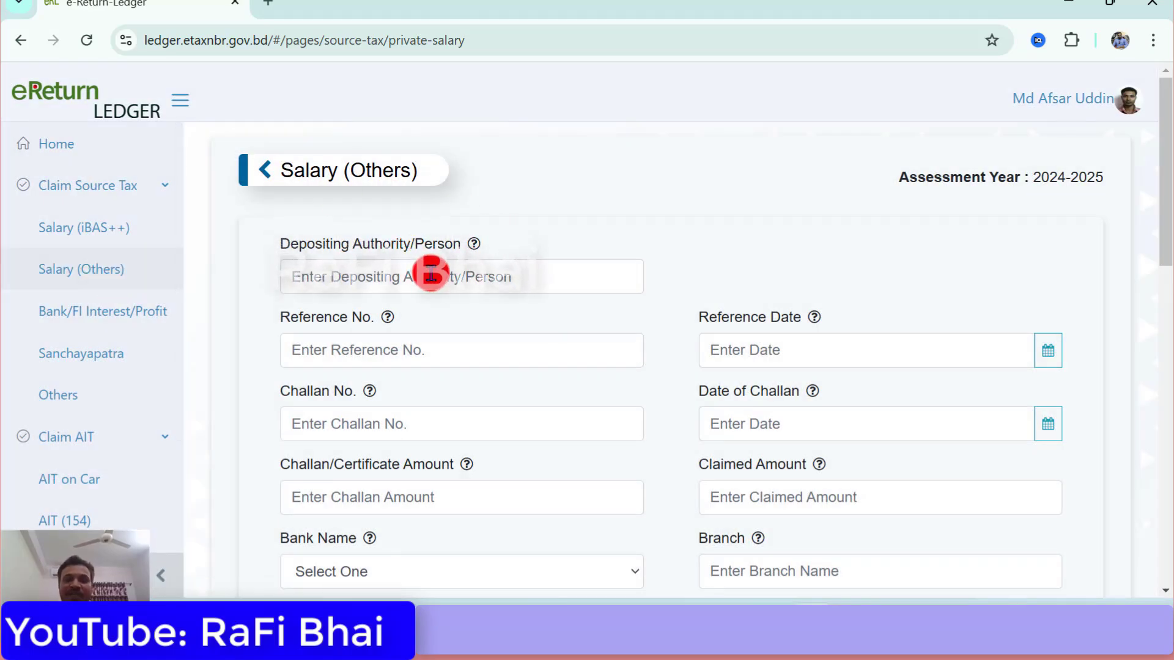
scroll(416, 340, down, 2)
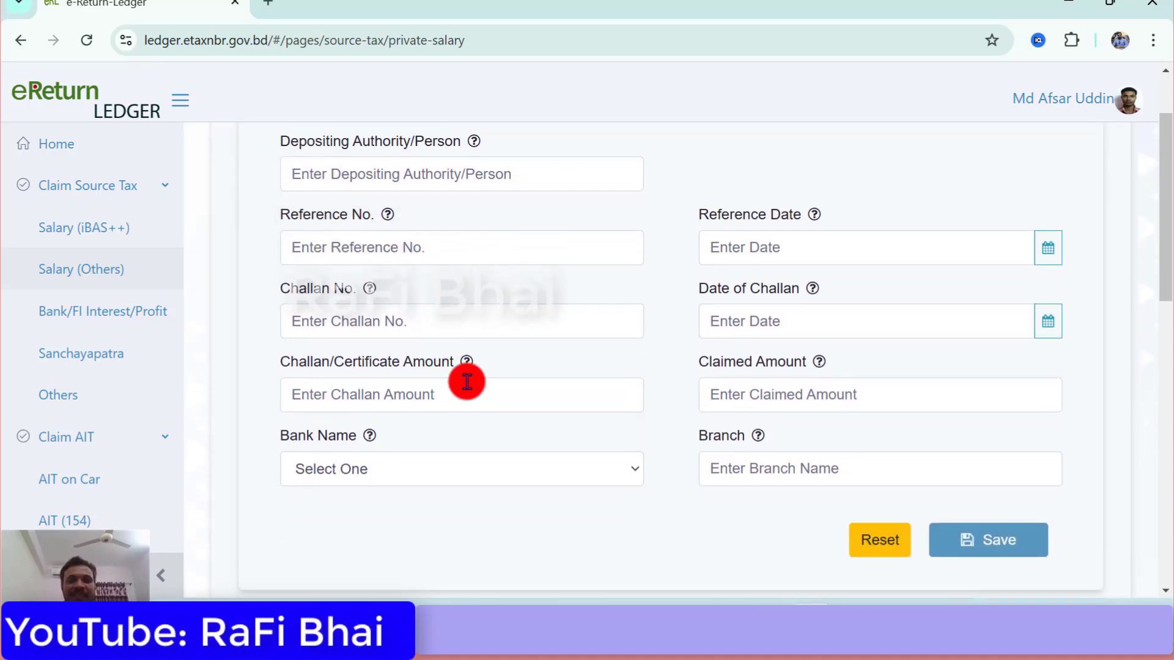
scroll(467, 380, down, 1)
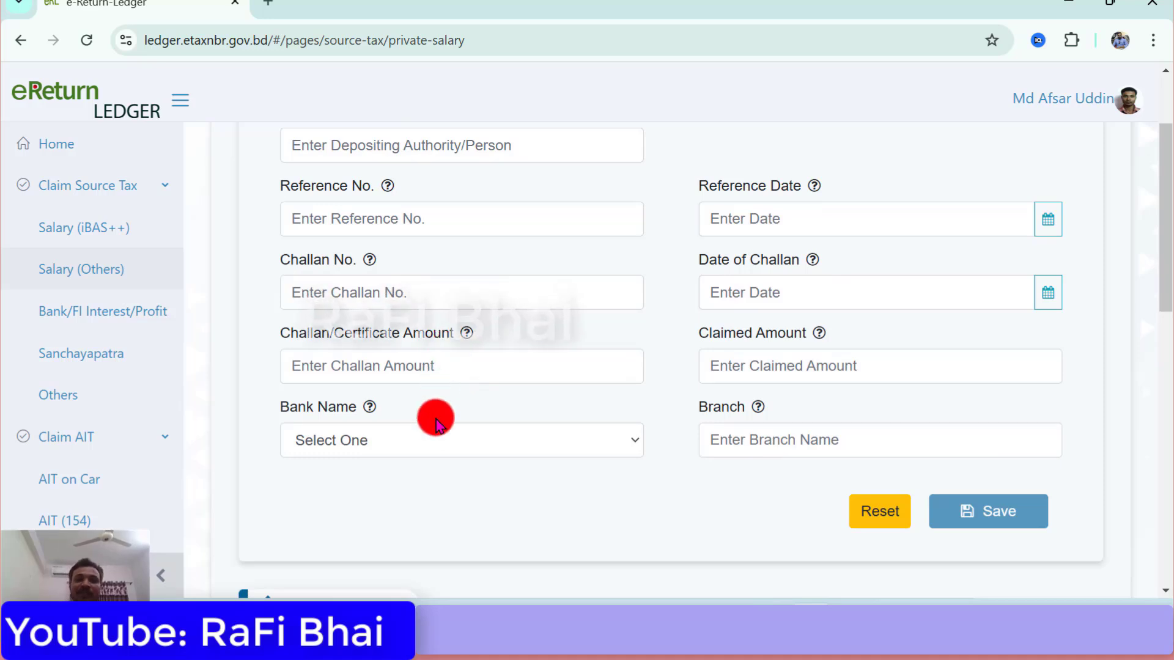
click(435, 434)
click(544, 474)
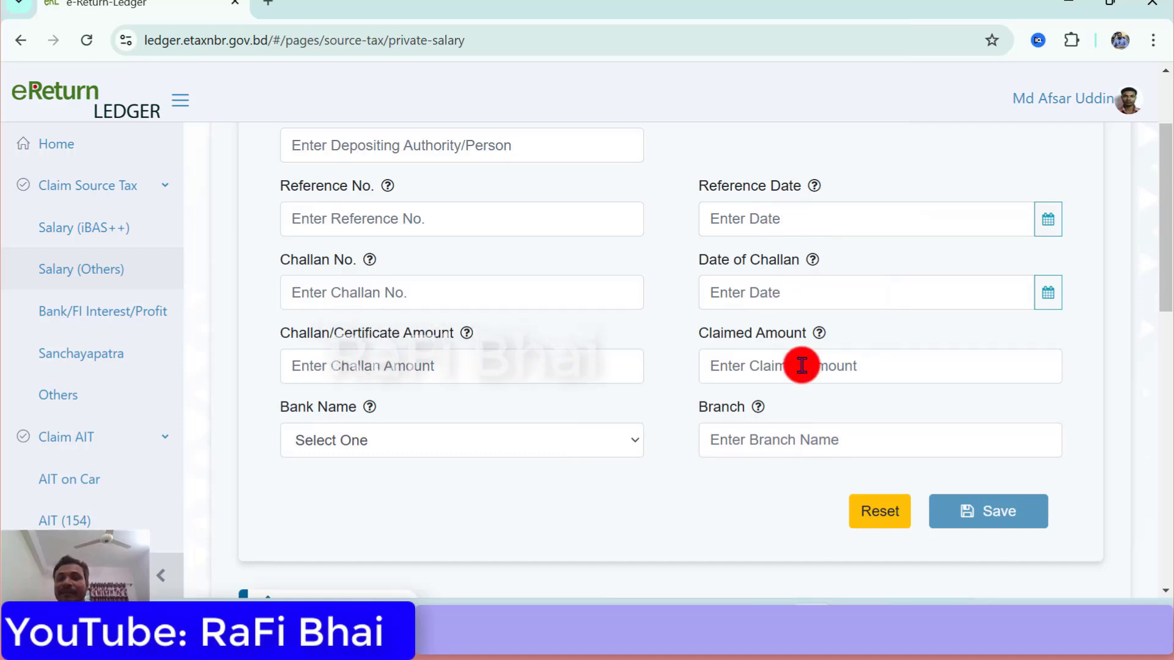
Examine the first entry in the Salary (Others) TDS Details table, checking its challan number and challan date.
scroll(802, 365, down, 5)
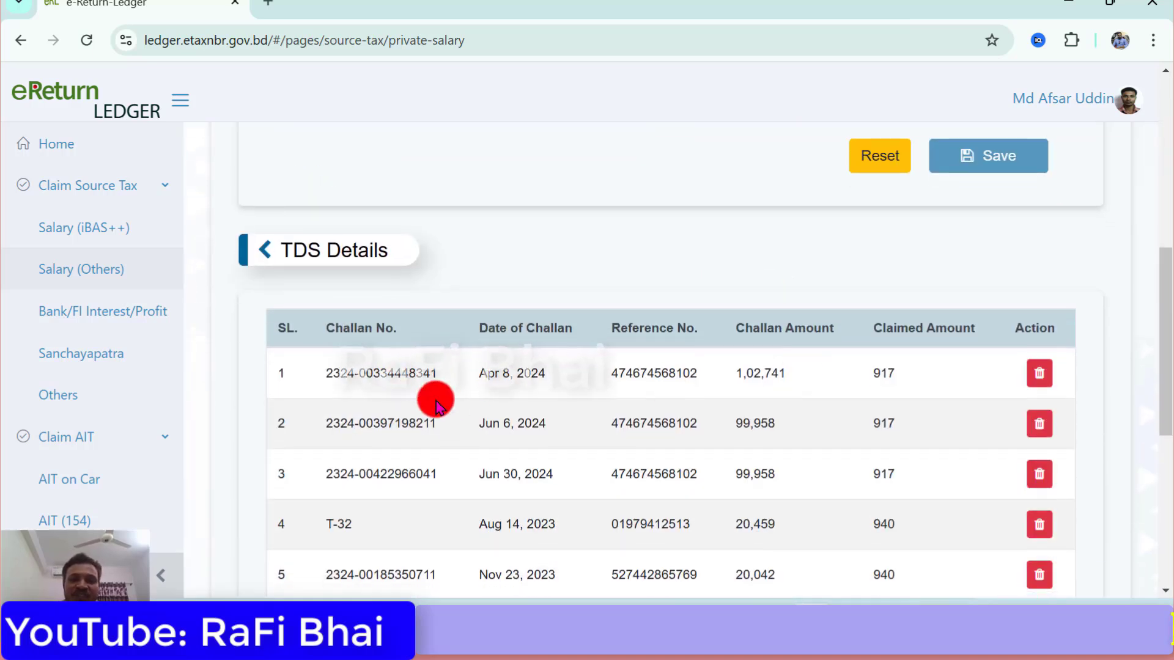
scroll(445, 401, up, 1)
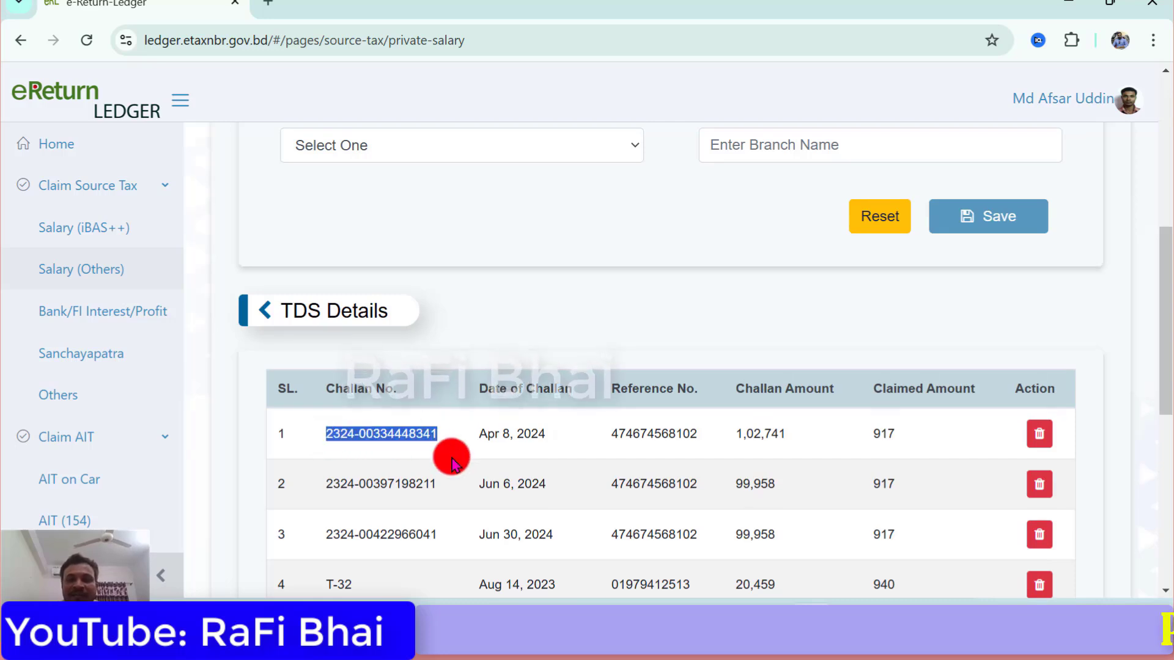
click(483, 434)
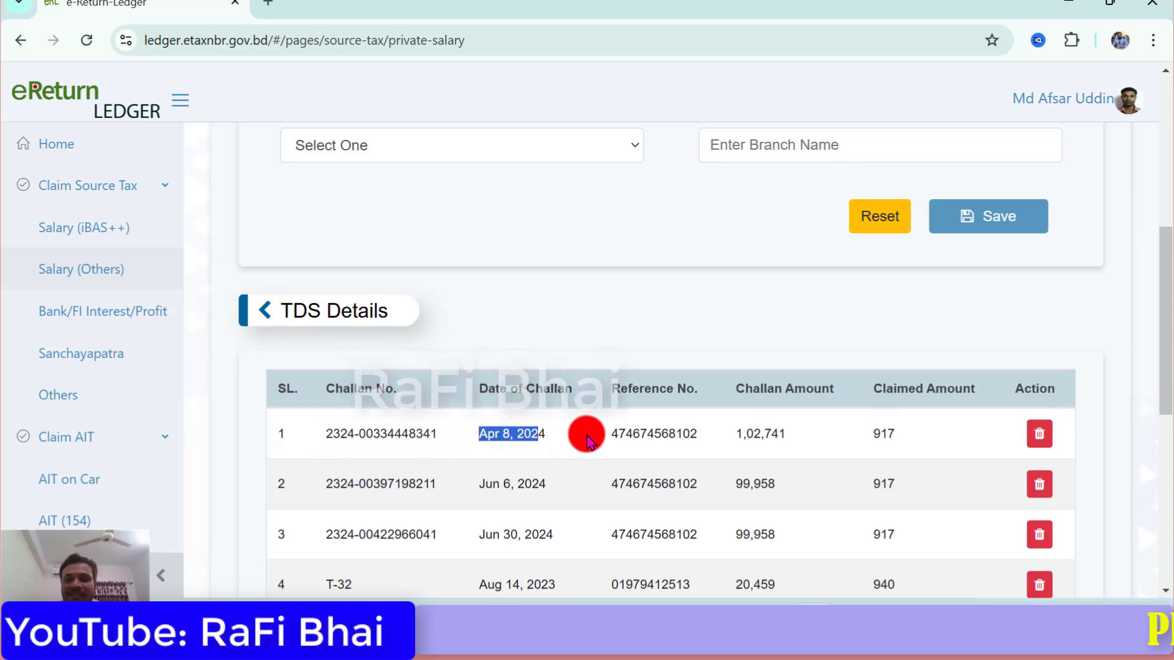